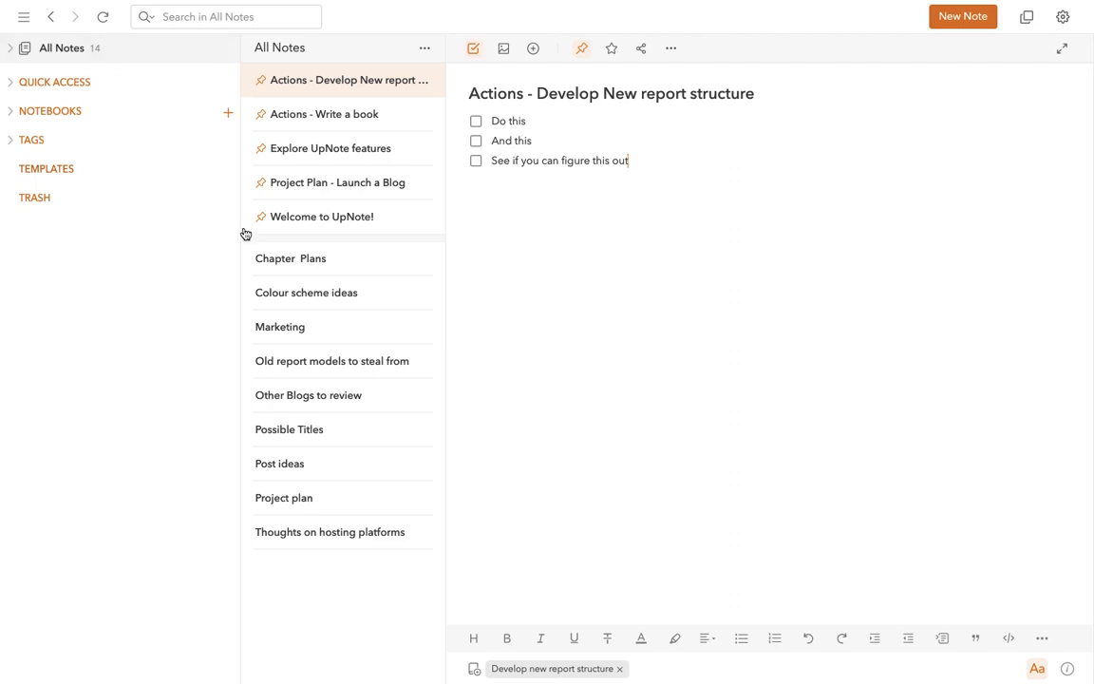
Narrow the sidebar and resize the note list column so that most note titles fit.
drag(241, 234, 191, 201)
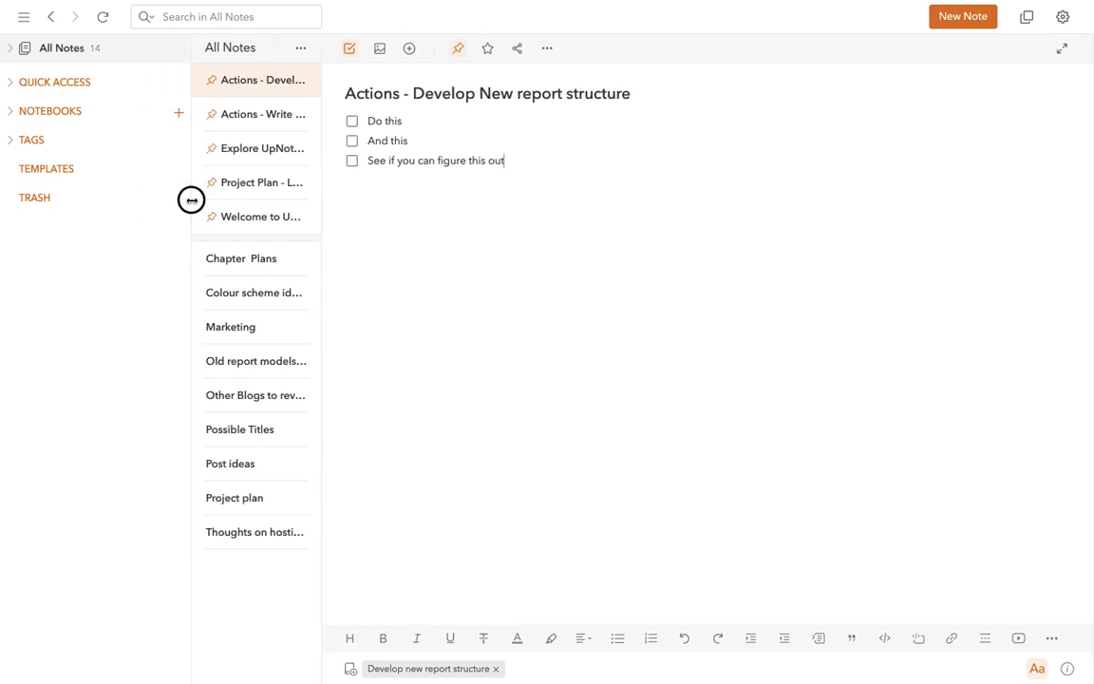
drag(320, 220, 376, 222)
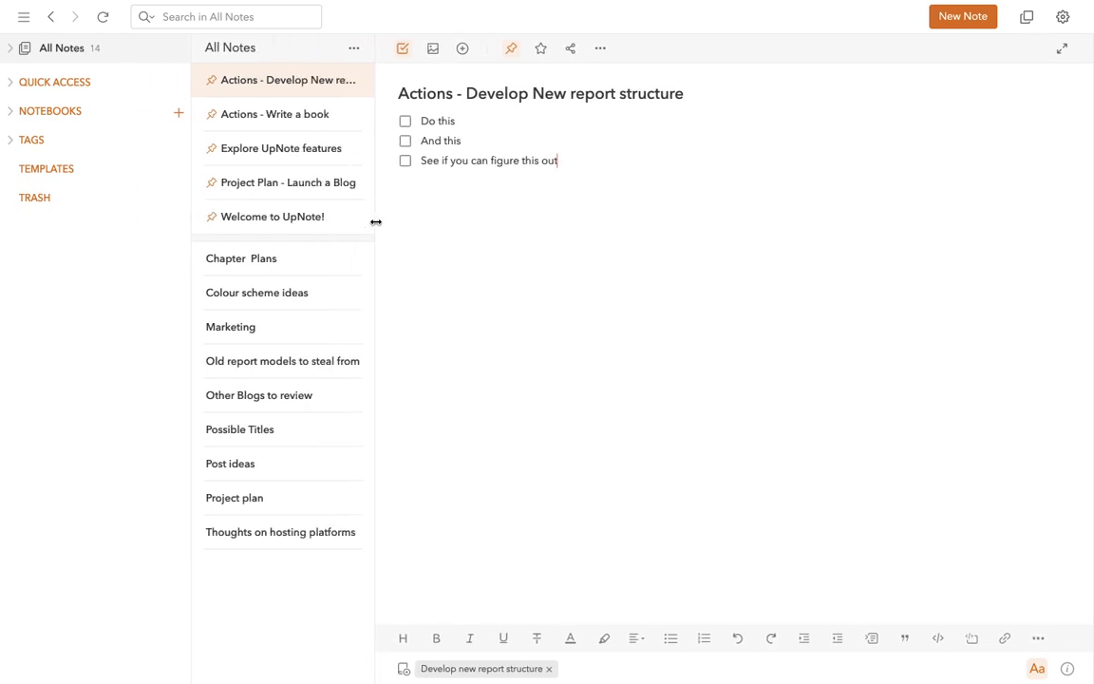
Hide and restore the sidebar, and view the open report structure note in full-window focus mode before returning to the normal layout.
click(25, 18)
click(25, 18)
click(26, 18)
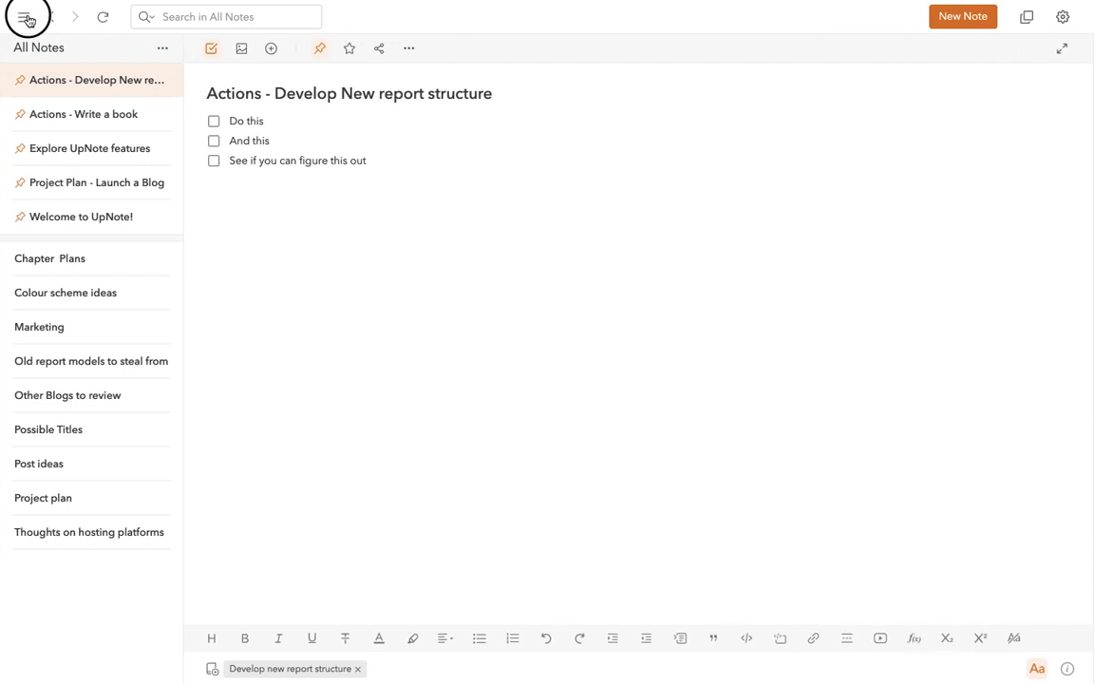
click(24, 18)
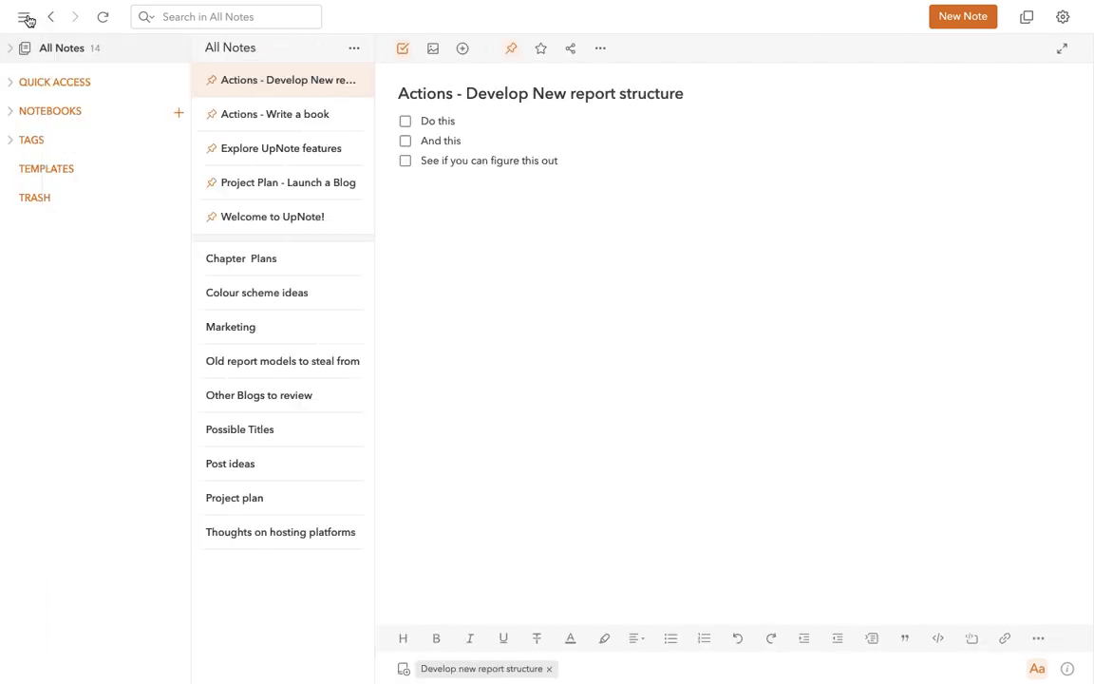
click(1062, 51)
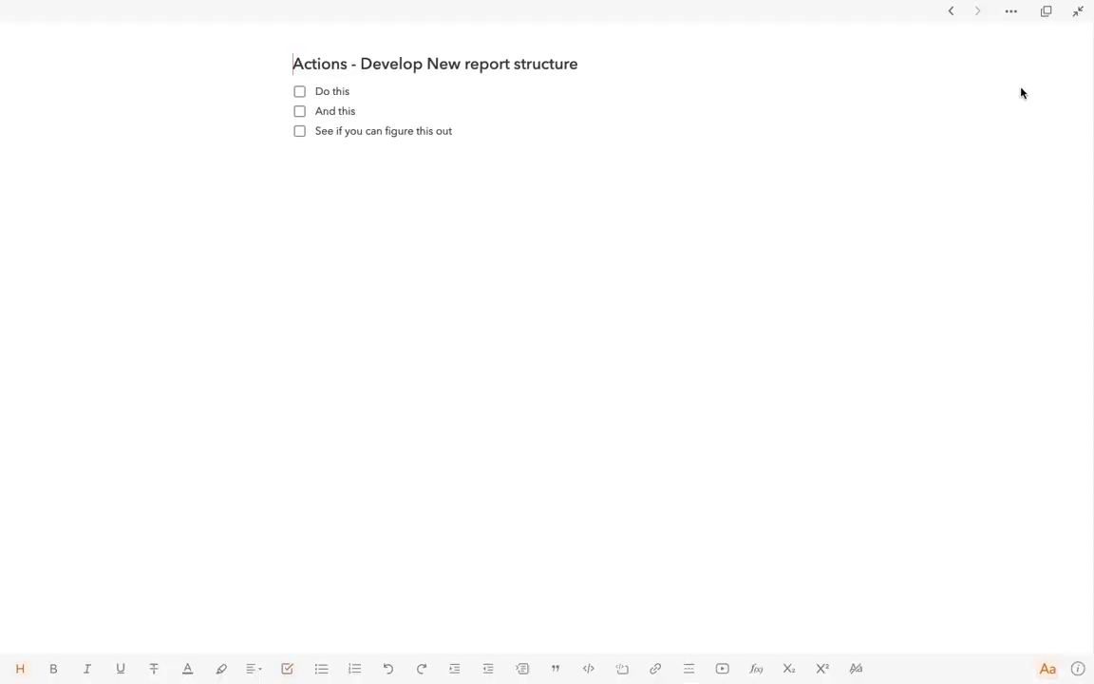
key(super+shift+f)
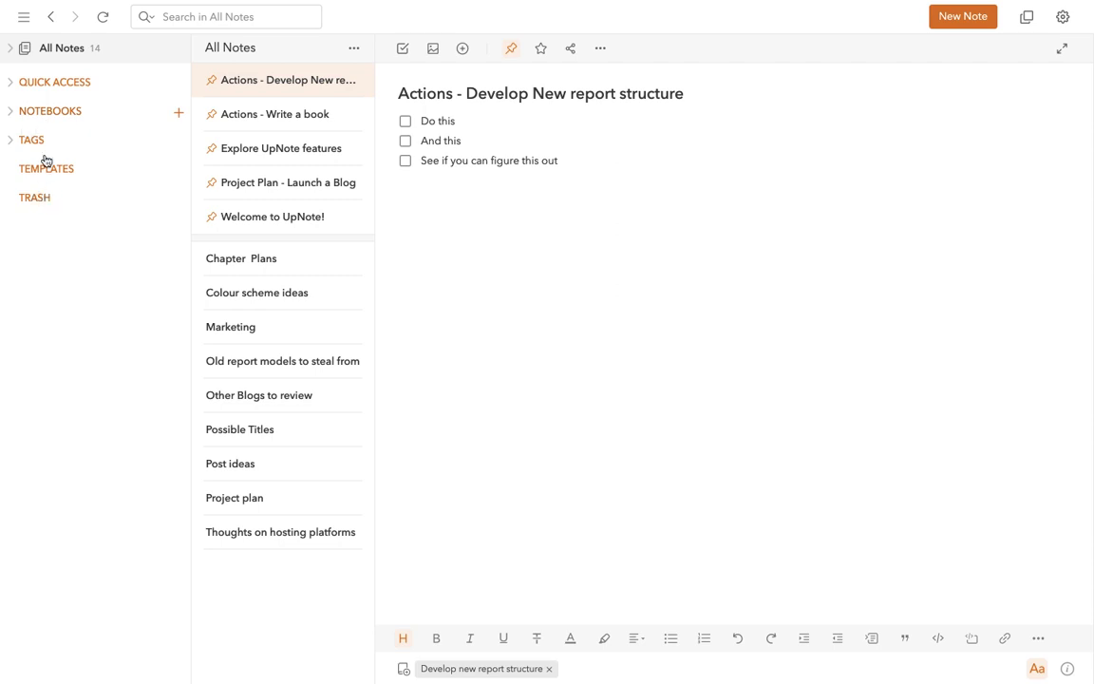
Expand All Notes and view its Uncategorized and Todo filters, opening the notes listed under Todo.
click(7, 49)
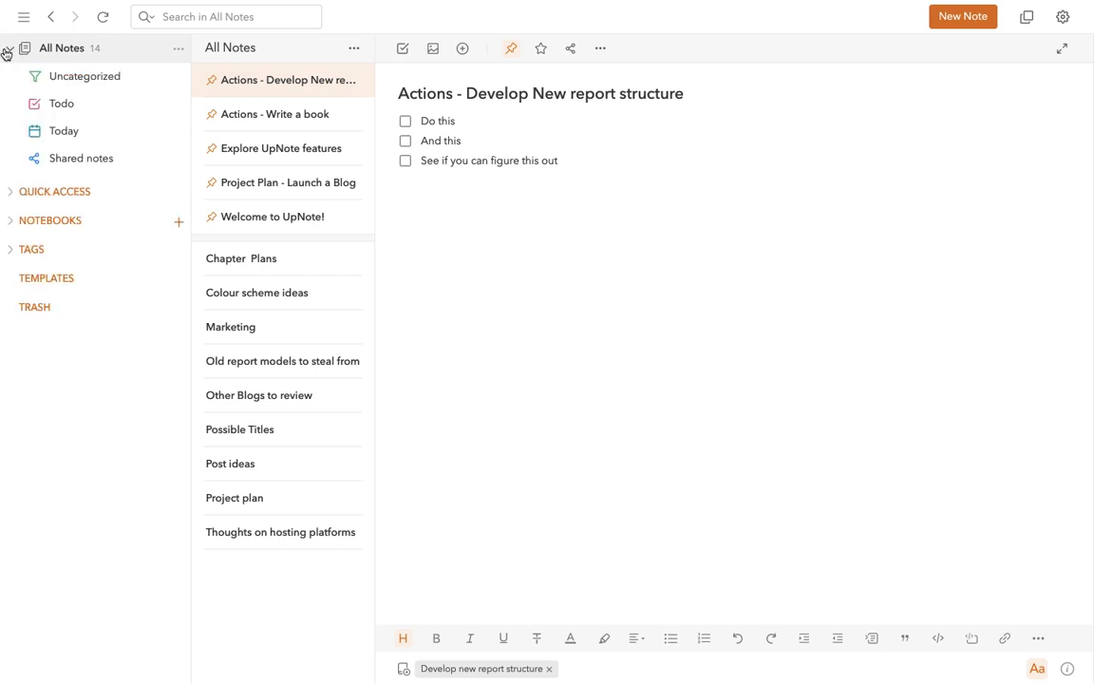
click(79, 81)
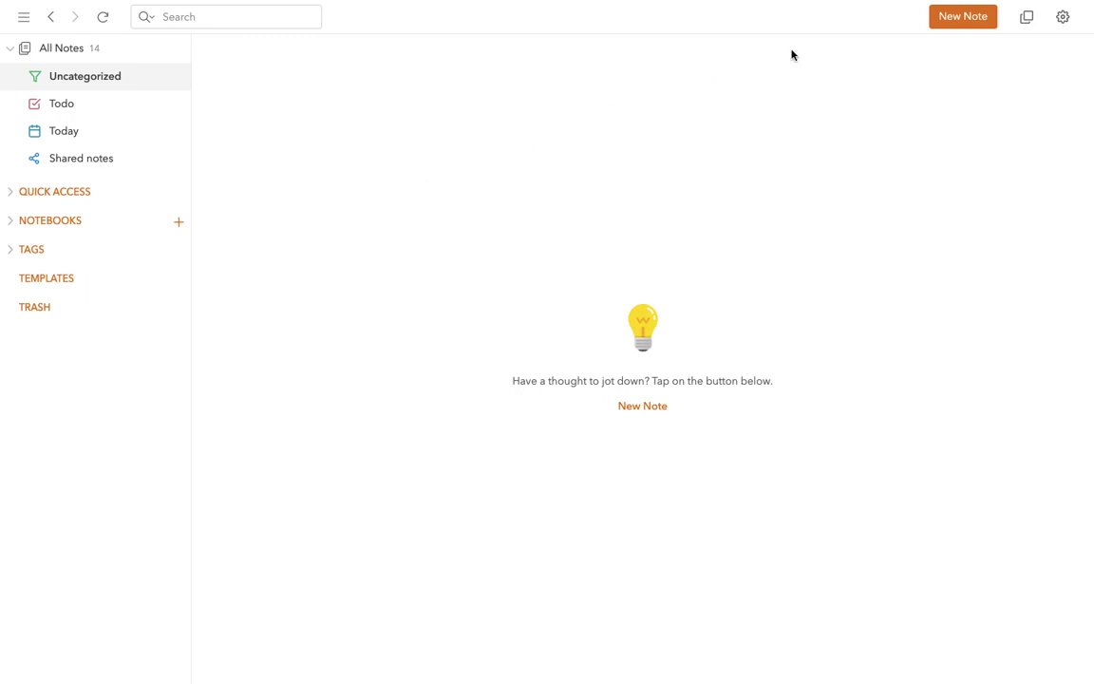
click(67, 110)
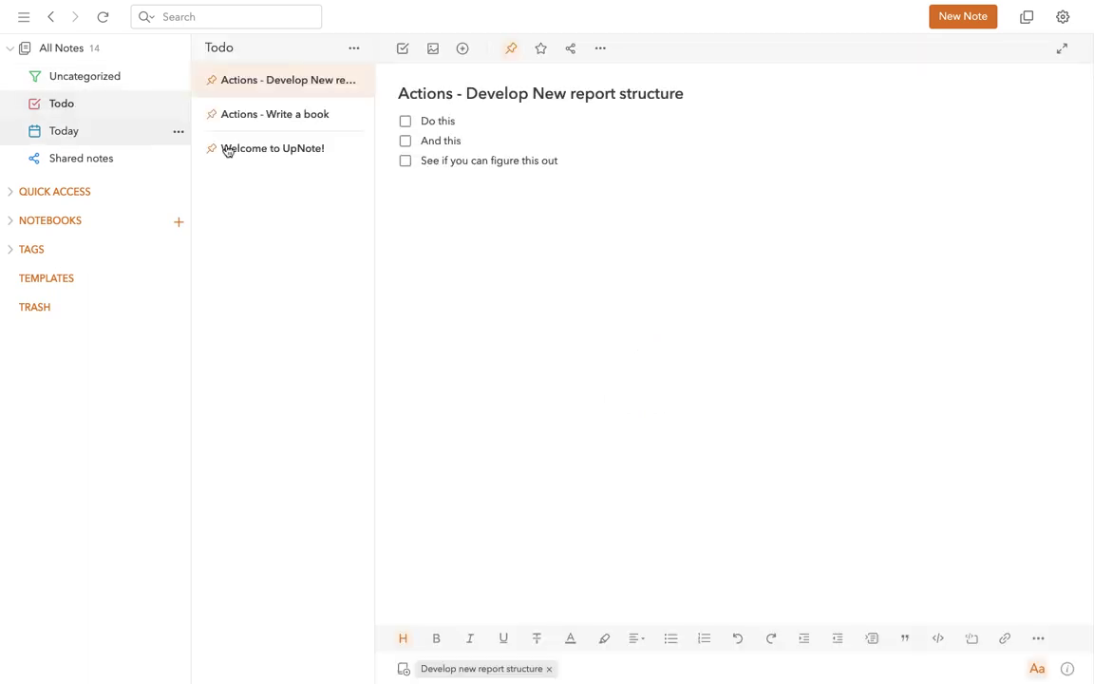
click(270, 115)
click(270, 147)
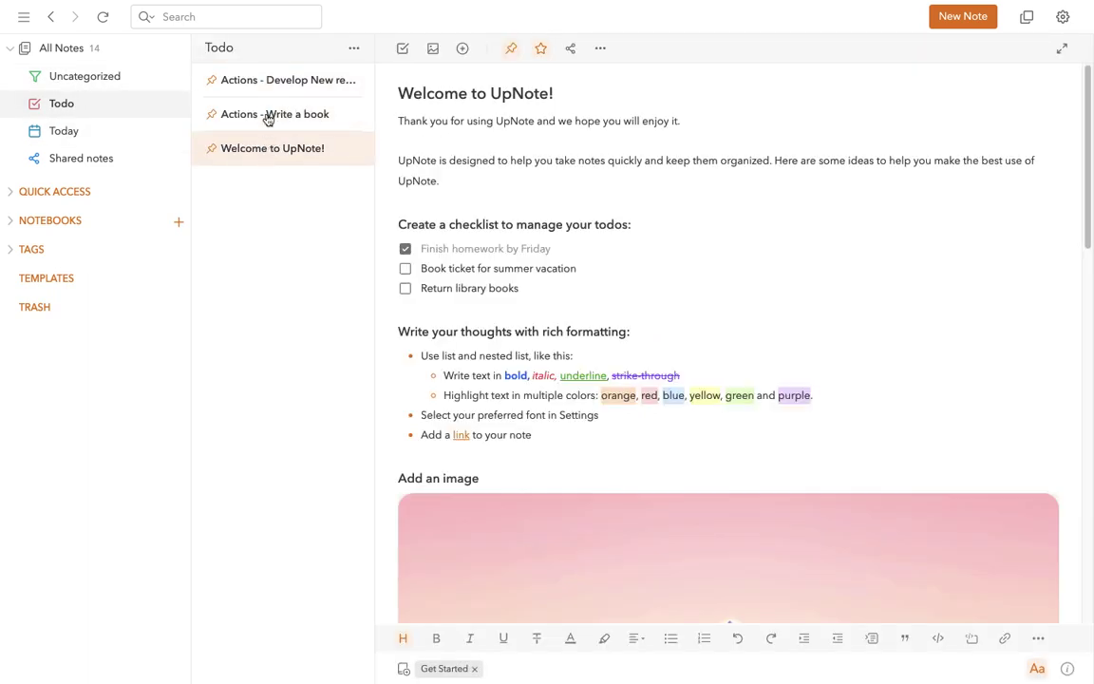
click(264, 90)
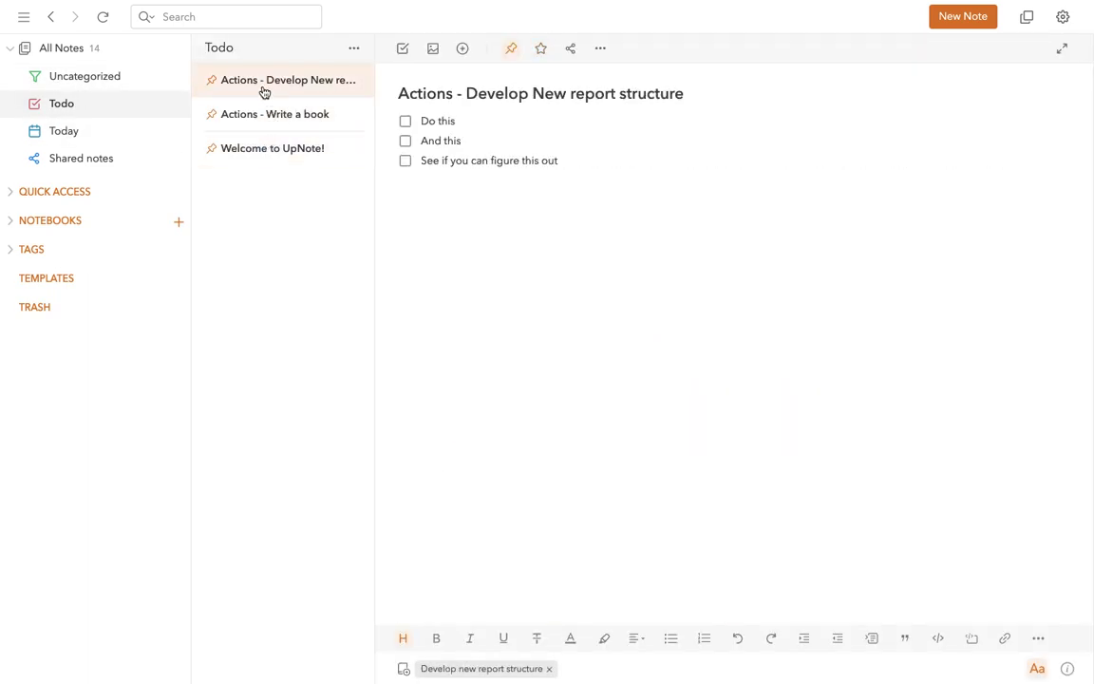
View the Today and Shared notes filters, and return to the collapsed All Notes list.
click(81, 132)
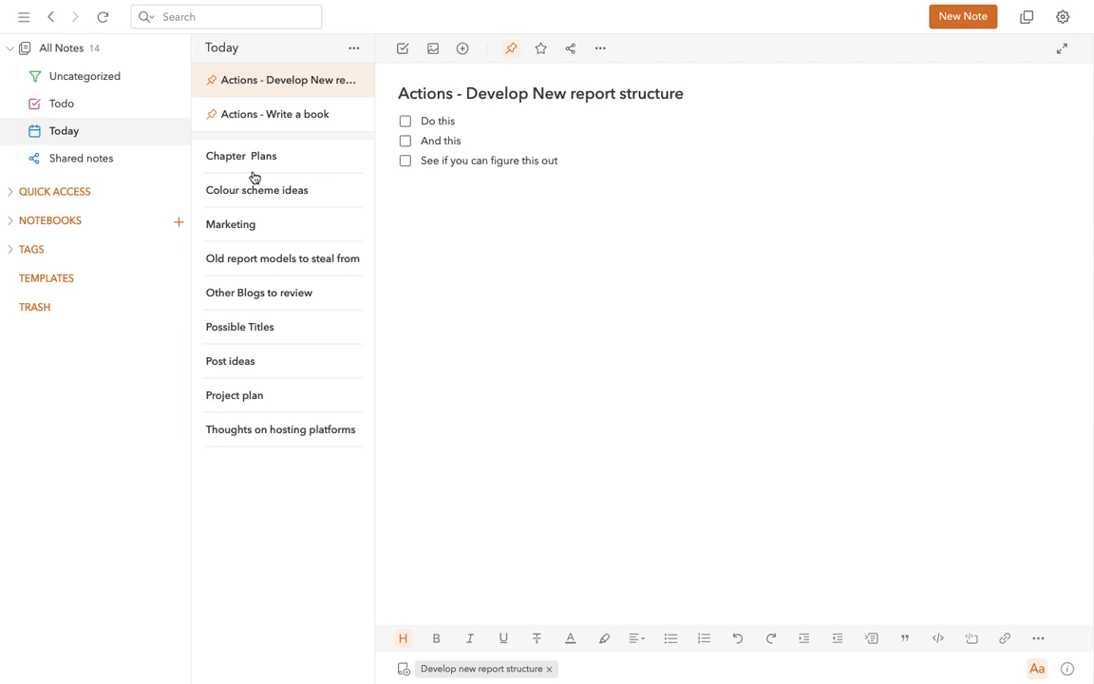
click(55, 161)
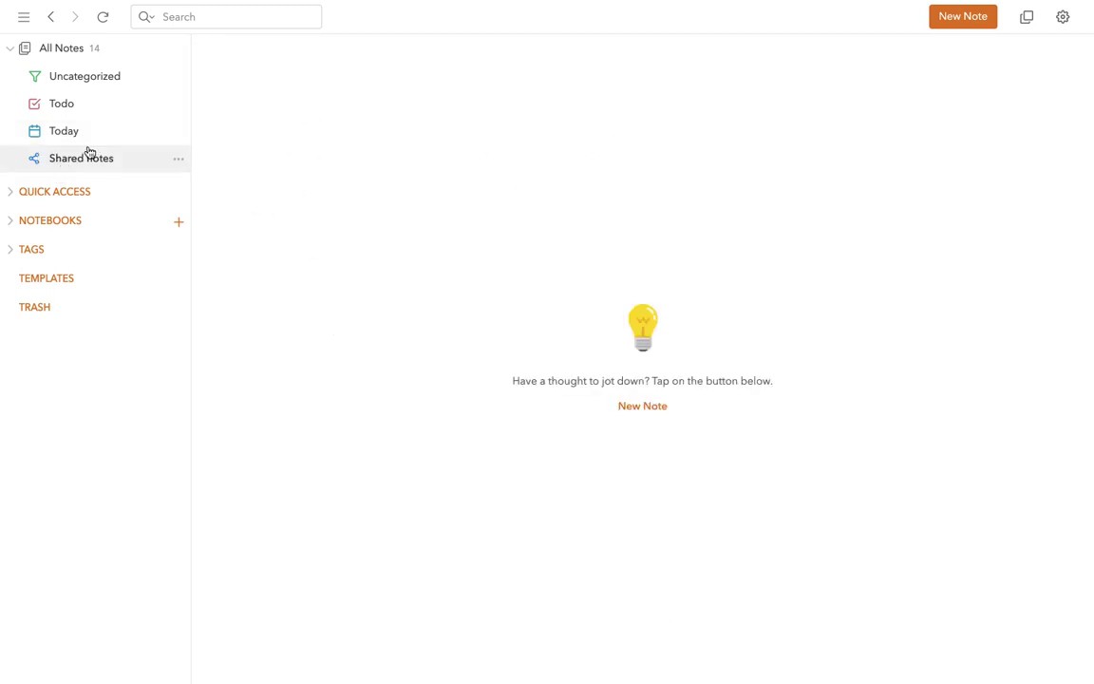
click(62, 52)
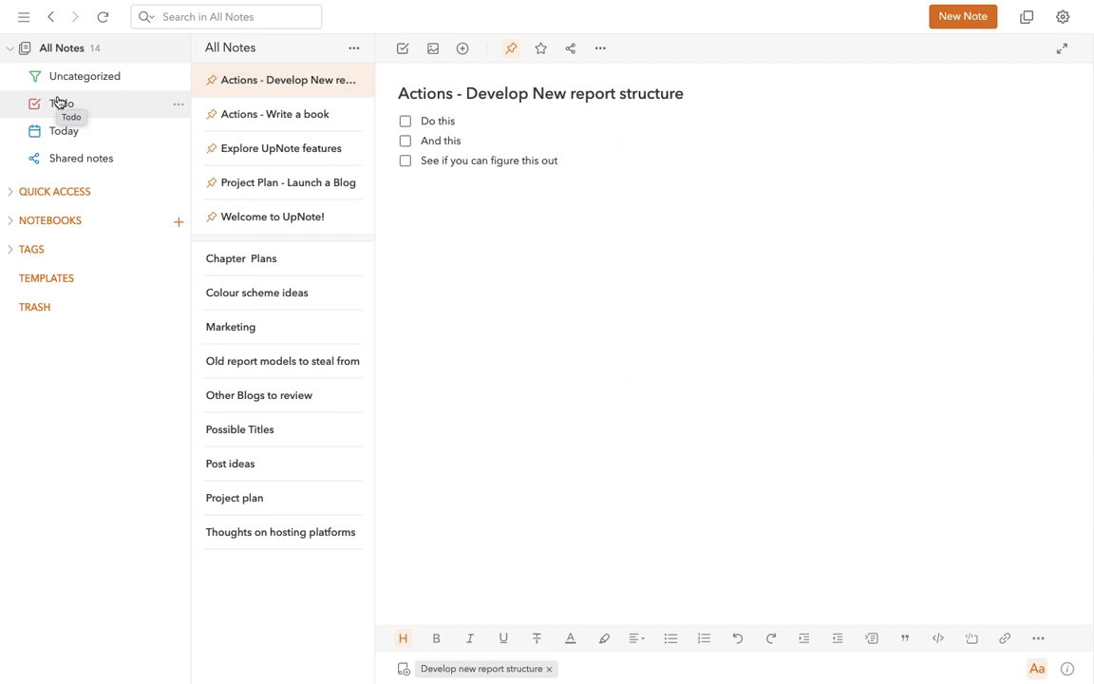
click(8, 49)
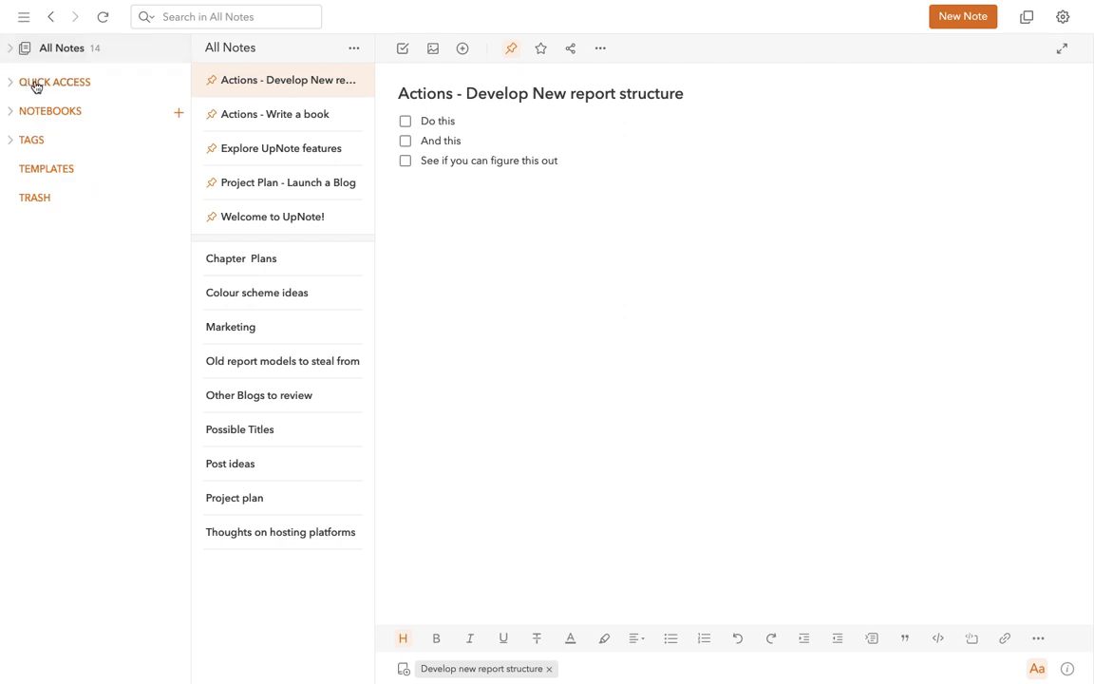
Expand Quick Access and view its notes Welcome to UpNote! and Project Plan - Launch a Blog.
click(9, 82)
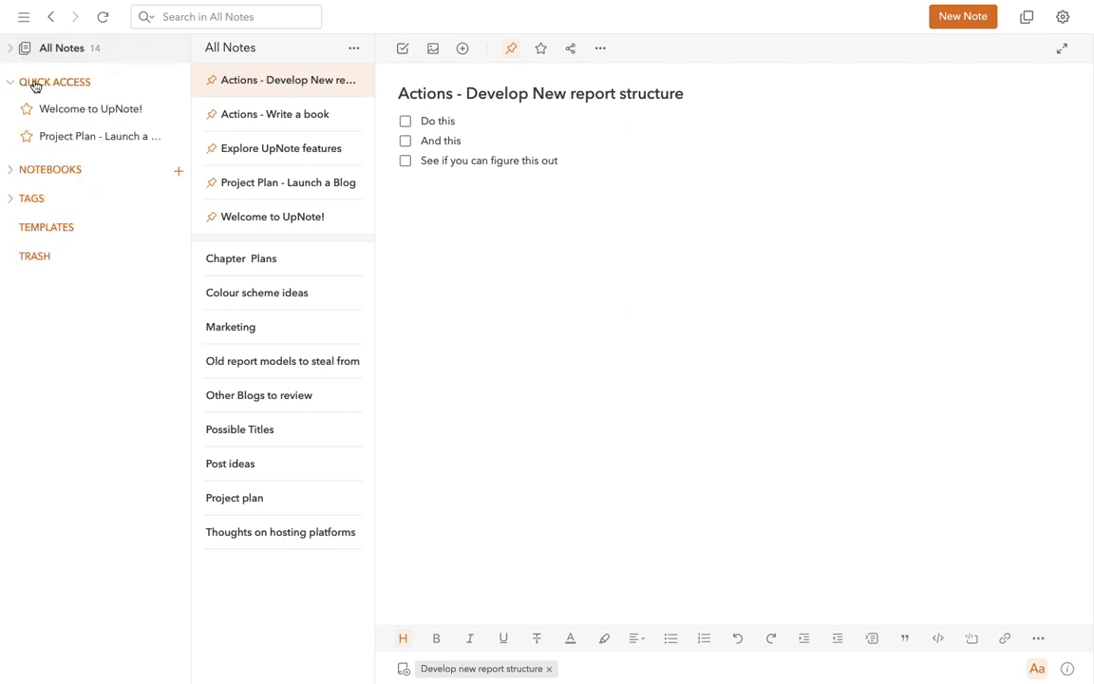
click(36, 83)
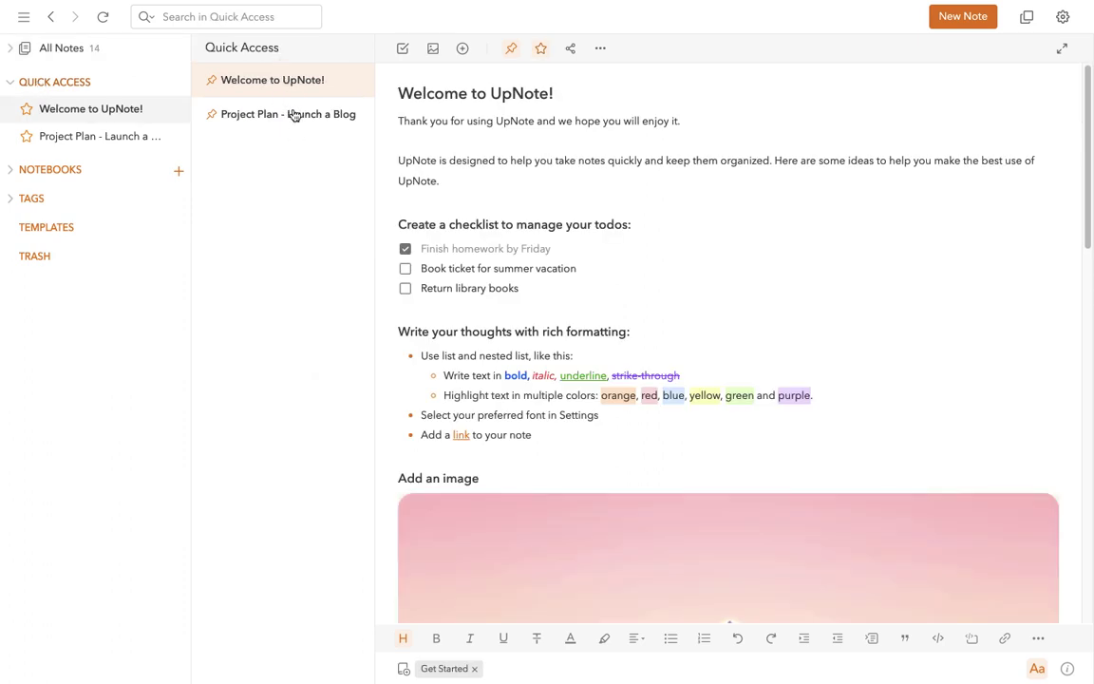
click(94, 139)
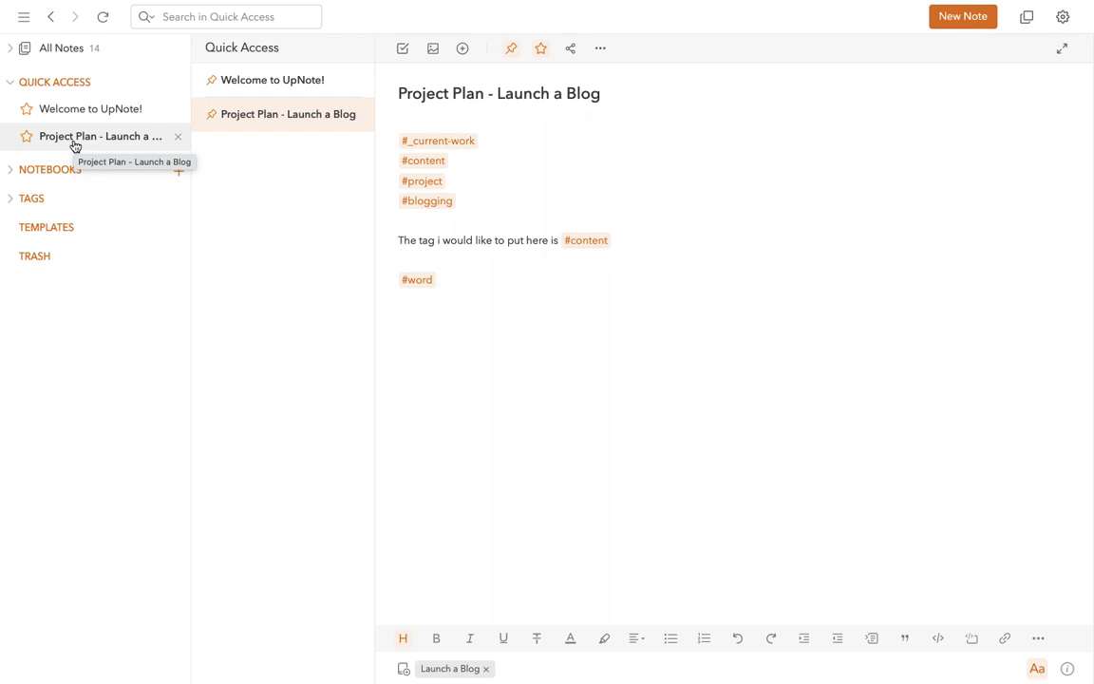
Add the Colour scheme ideas note to Quick Access and reorder the shortcuts as Project Plan - Launch a Blog, Welcome to UpNote!, Colour scheme ideas.
click(65, 49)
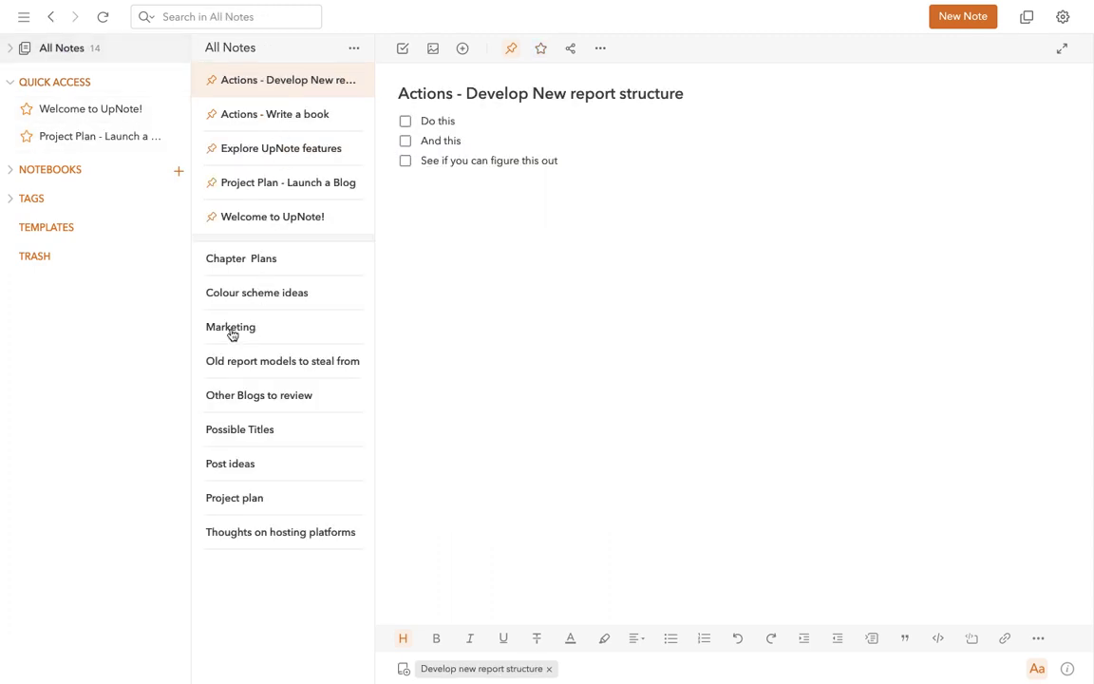
click(266, 296)
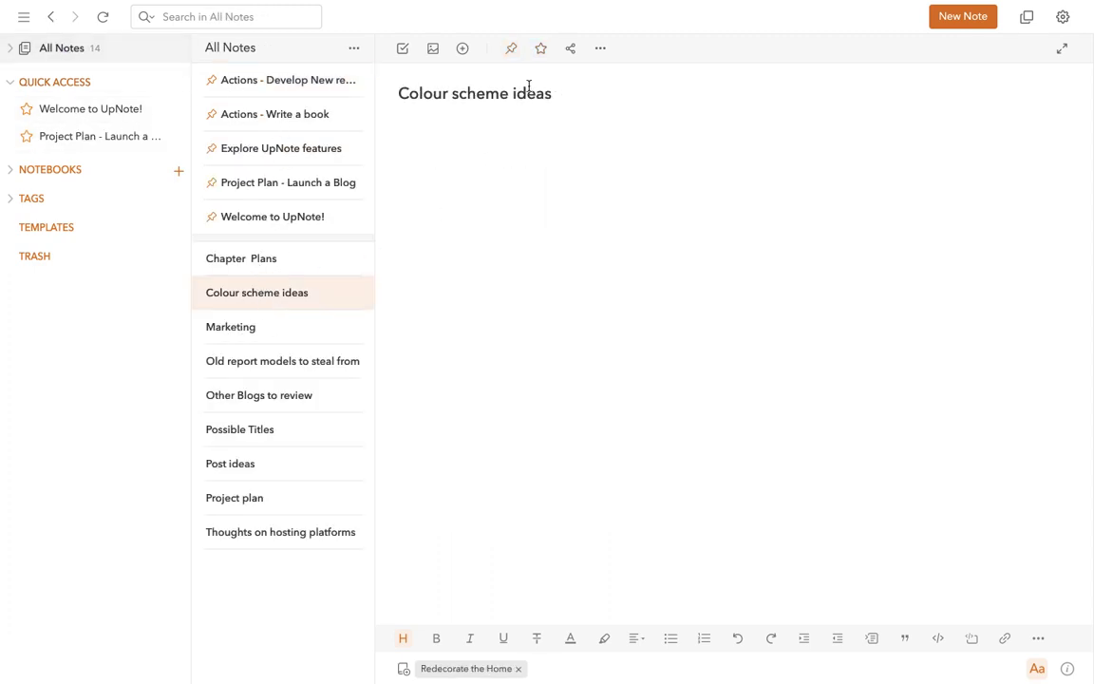
click(540, 52)
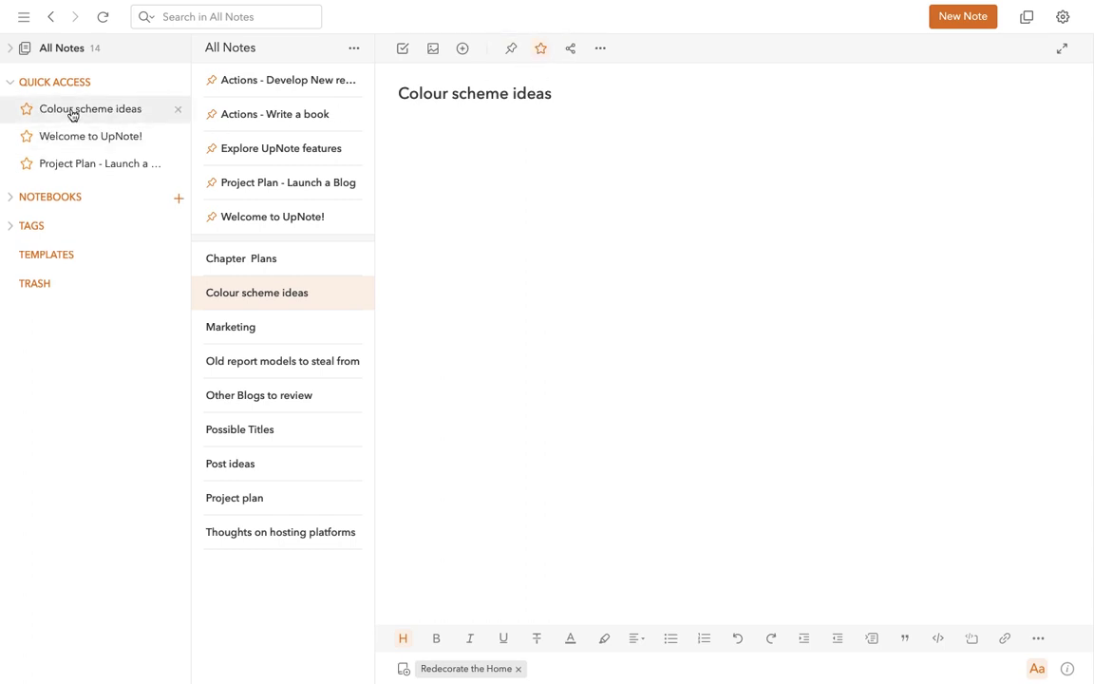
drag(72, 115, 74, 138)
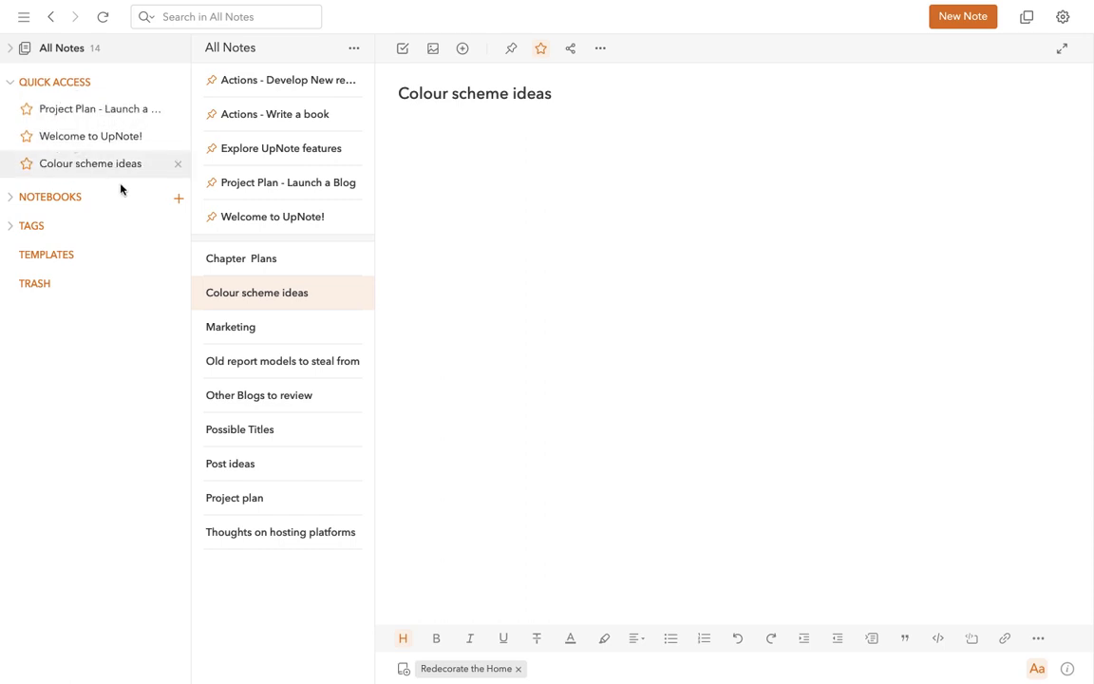
Remove Colour scheme ideas from Quick Access, add and remove the Marketing note there as well, and collapse the section.
click(177, 166)
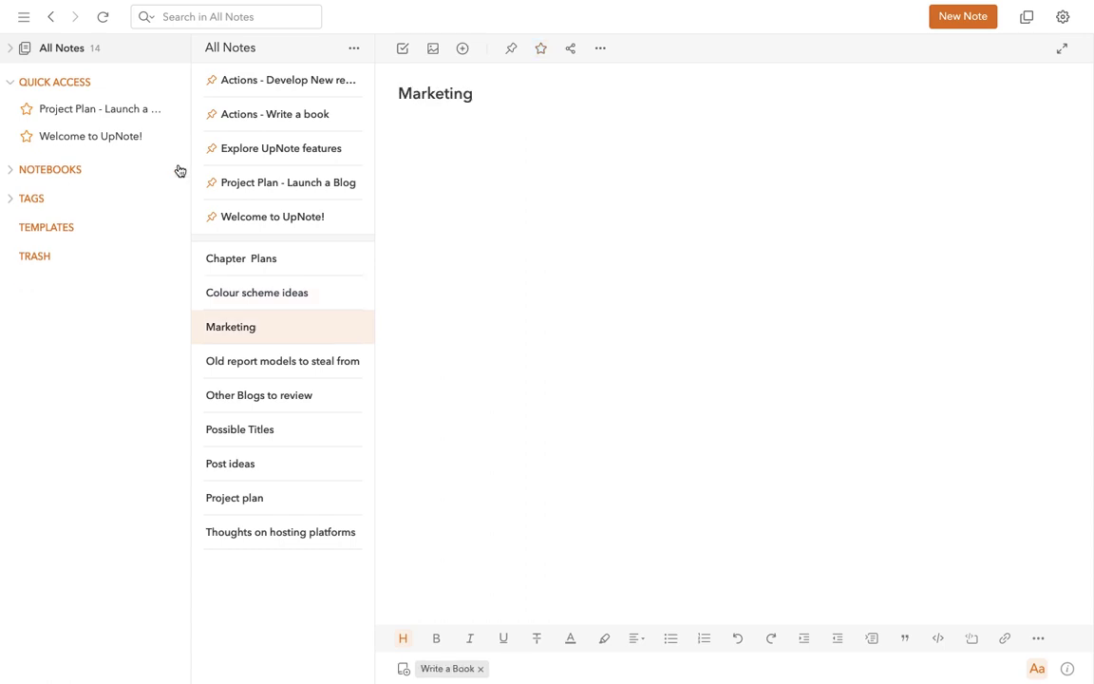
click(540, 51)
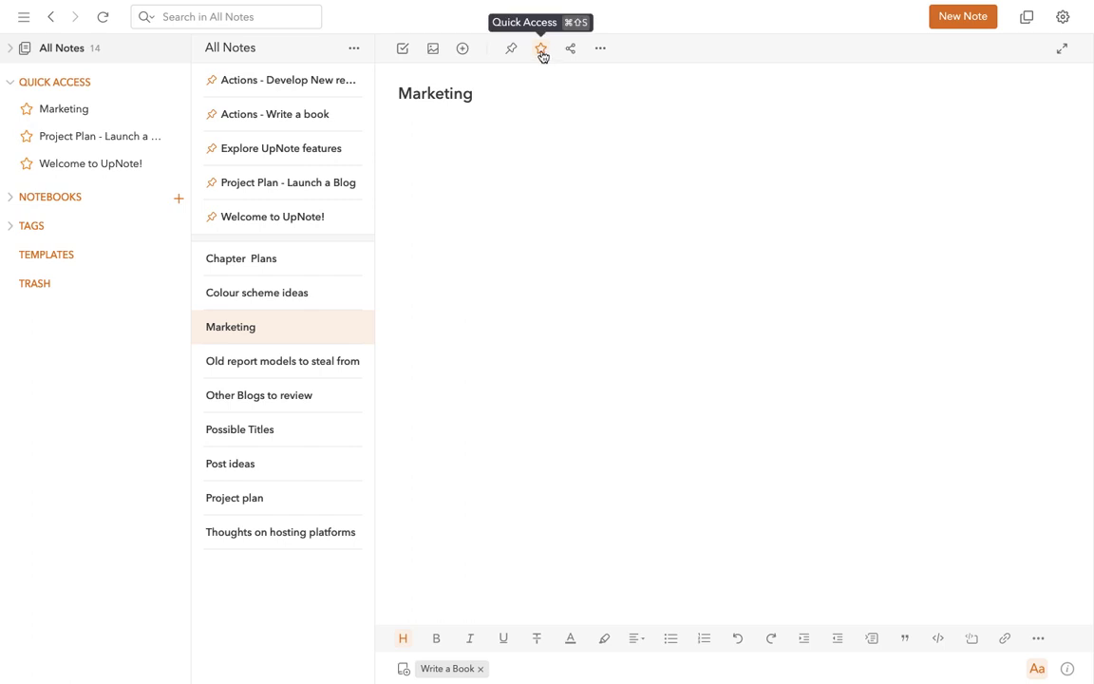
click(541, 52)
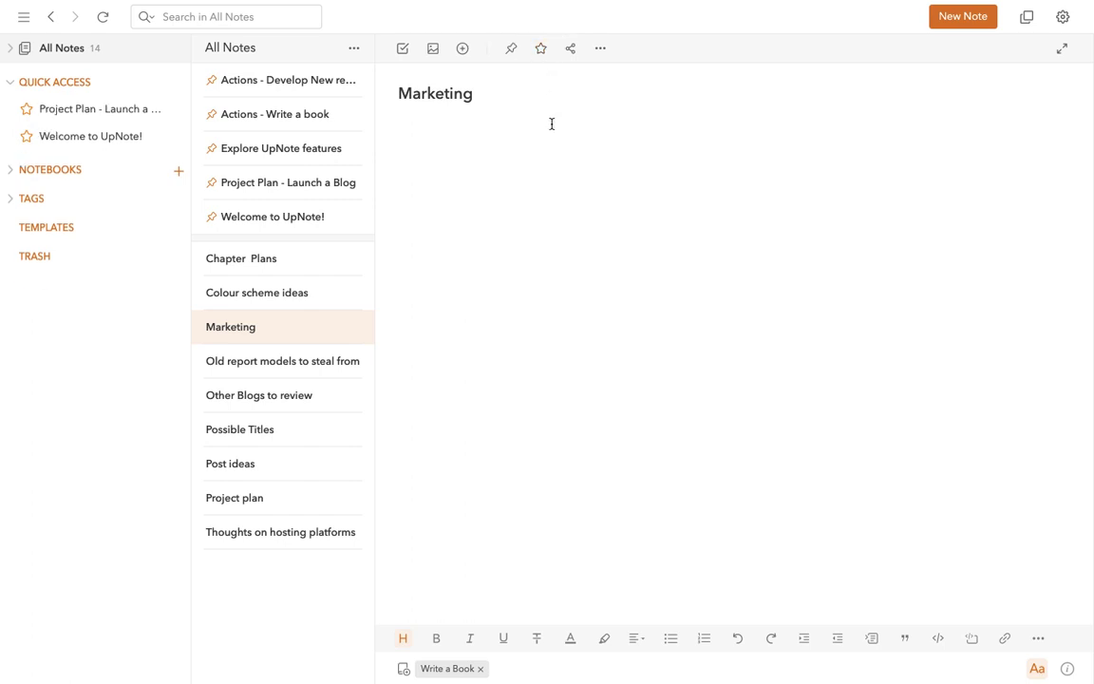
click(10, 88)
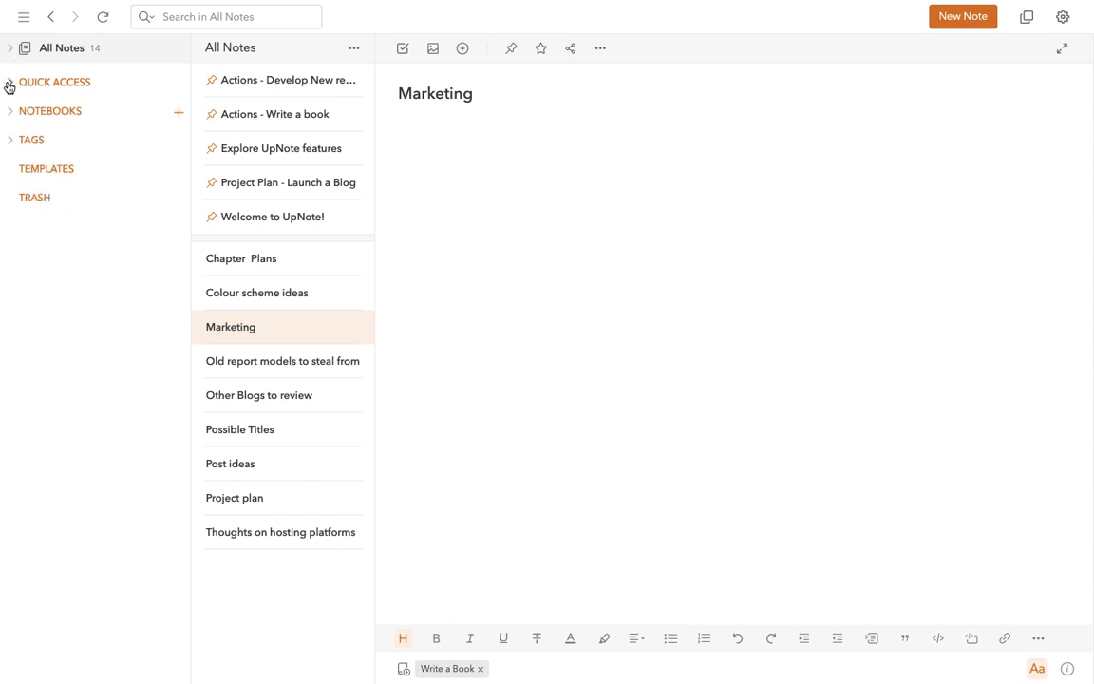
Expand the notebook tree down to the individual projects inside Projects > Active.
click(10, 112)
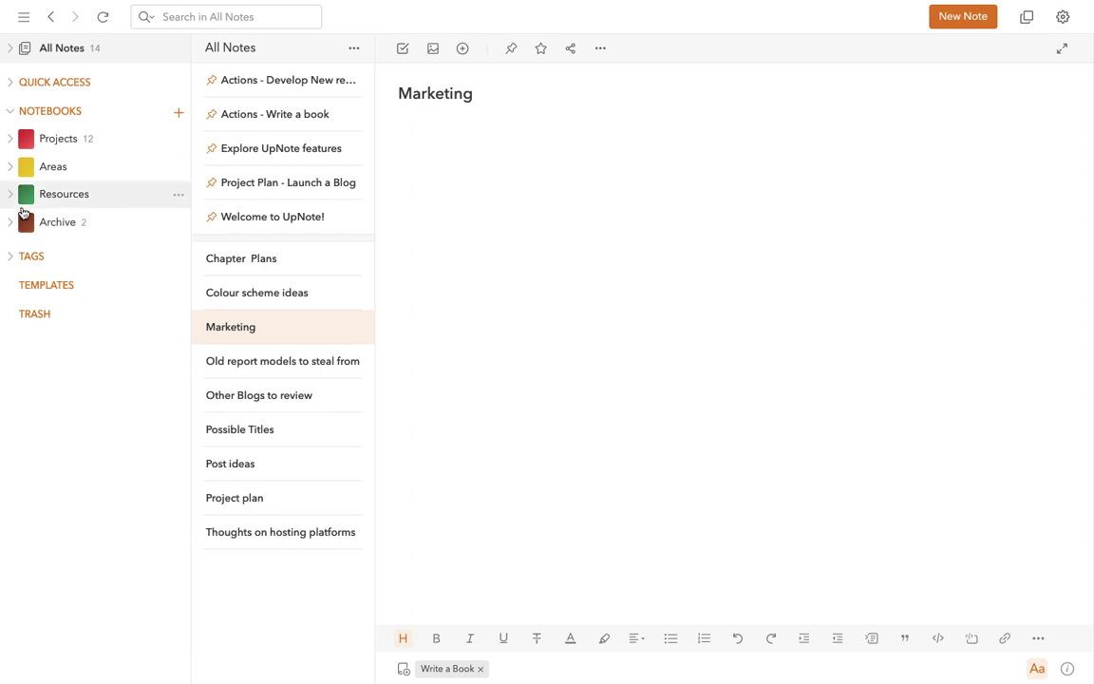
click(11, 139)
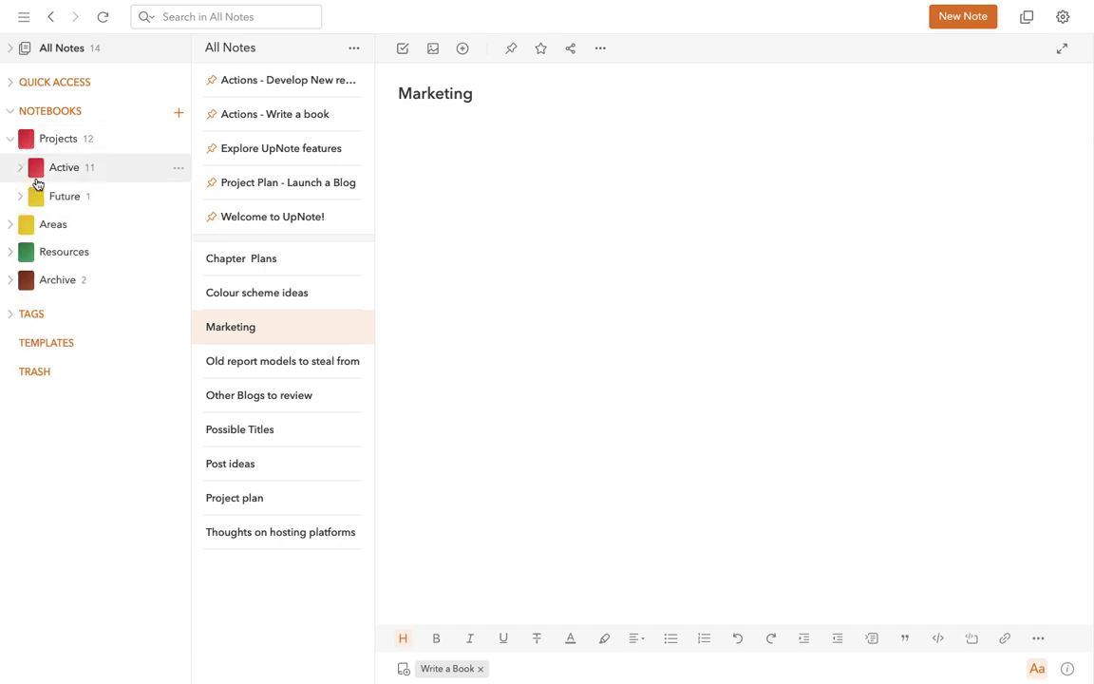
click(20, 168)
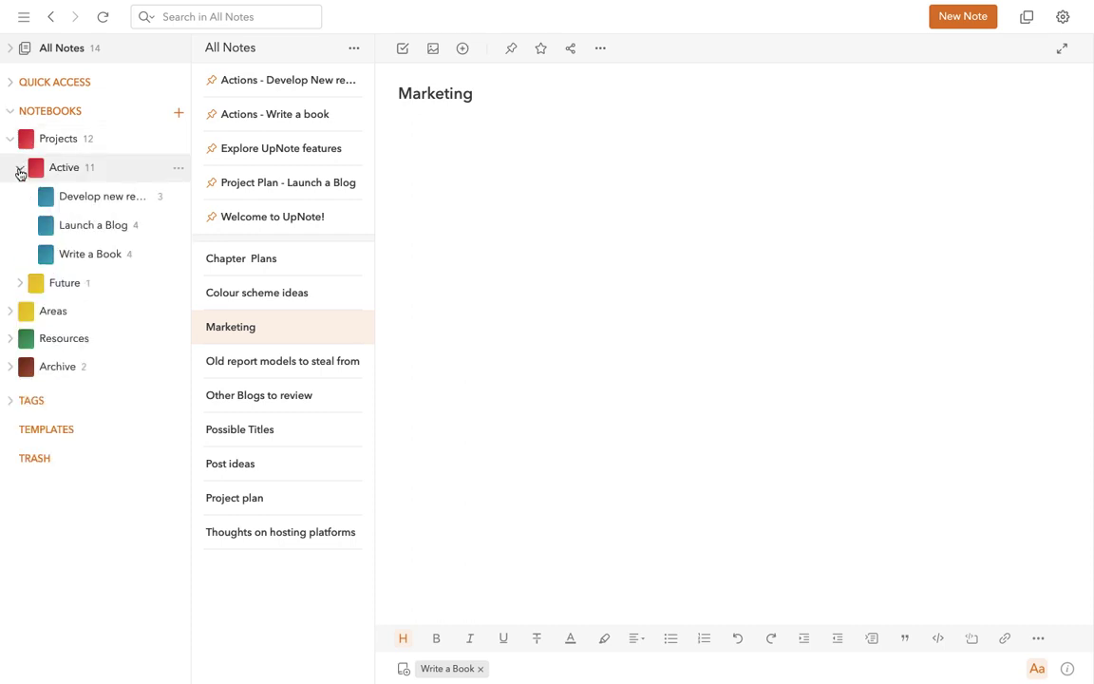
Open the notebooks overview, examine the full notebook hierarchy in list layout, and switch back to grid layout.
click(38, 111)
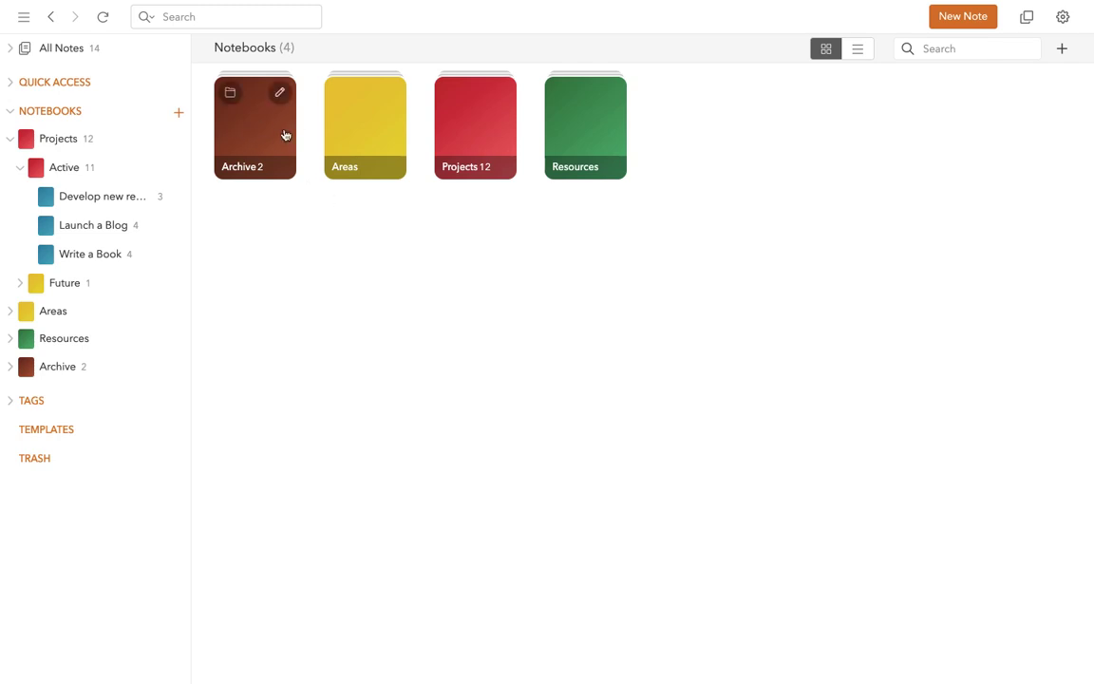
mouse_move(504, 133)
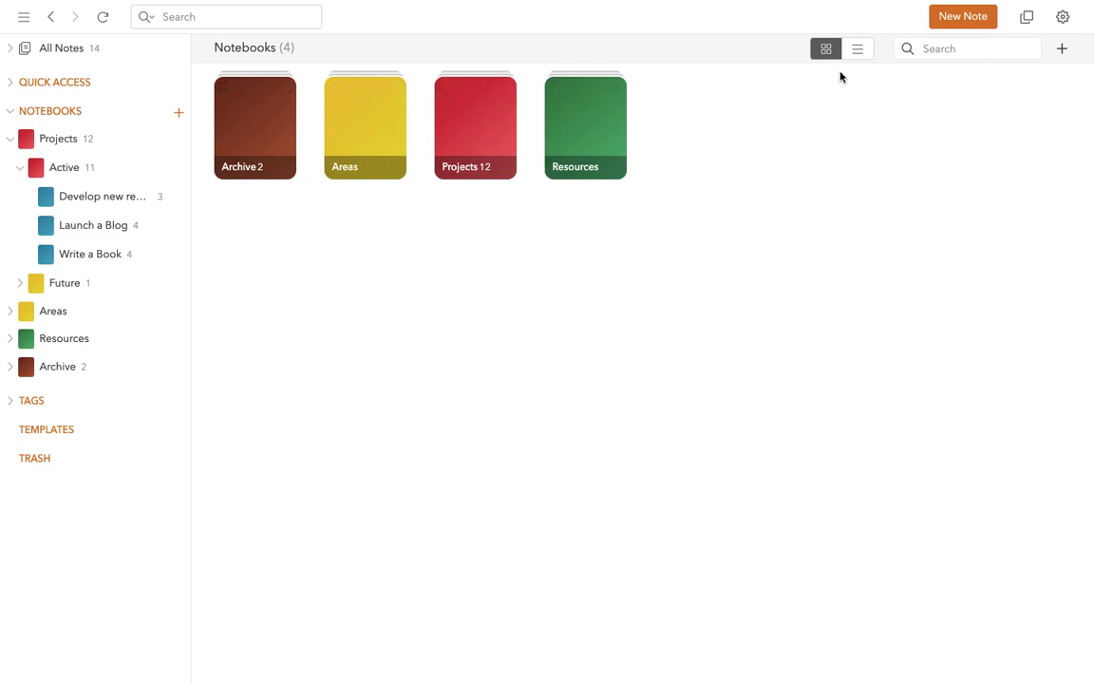
click(859, 54)
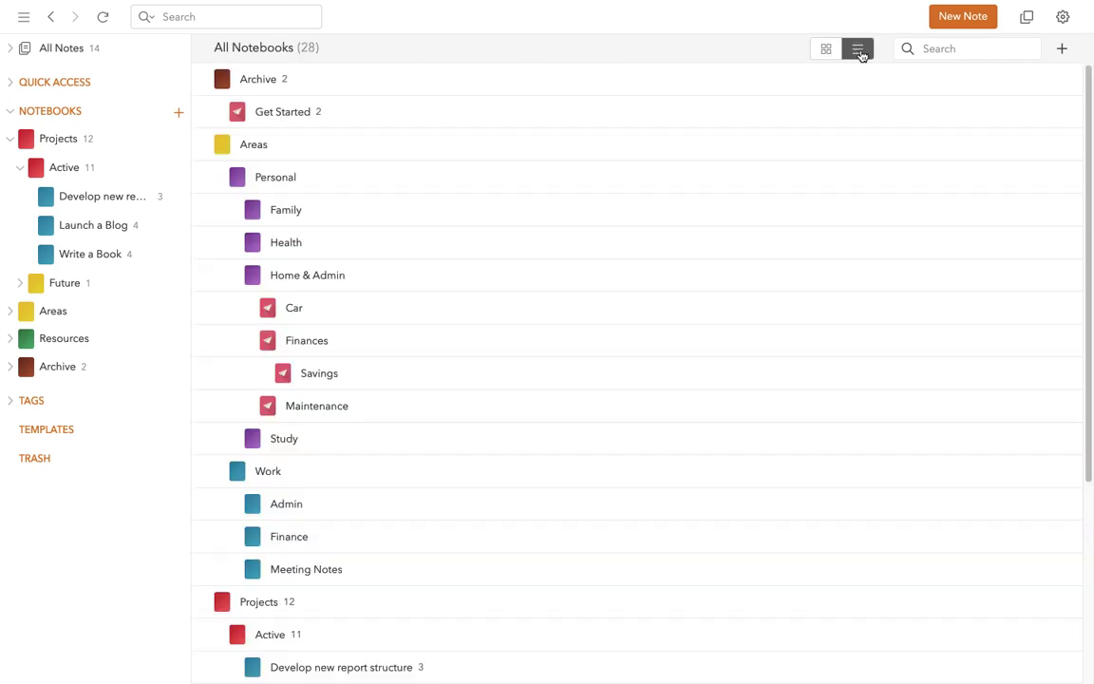
scroll(589, 368, down, 3)
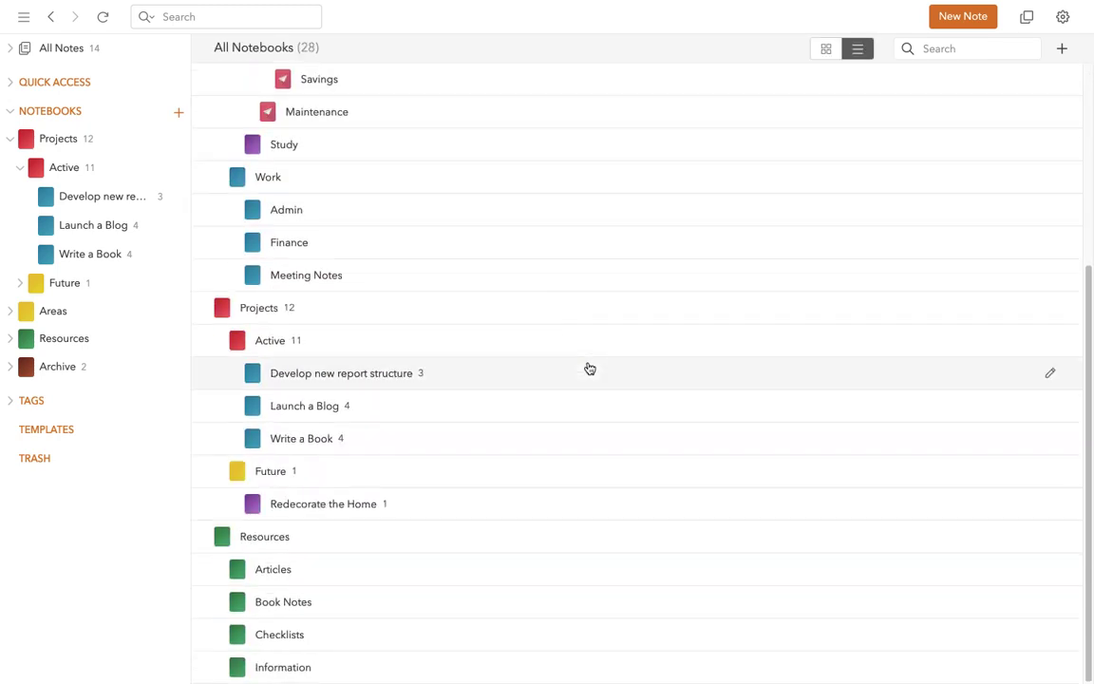
scroll(588, 361, up, 3)
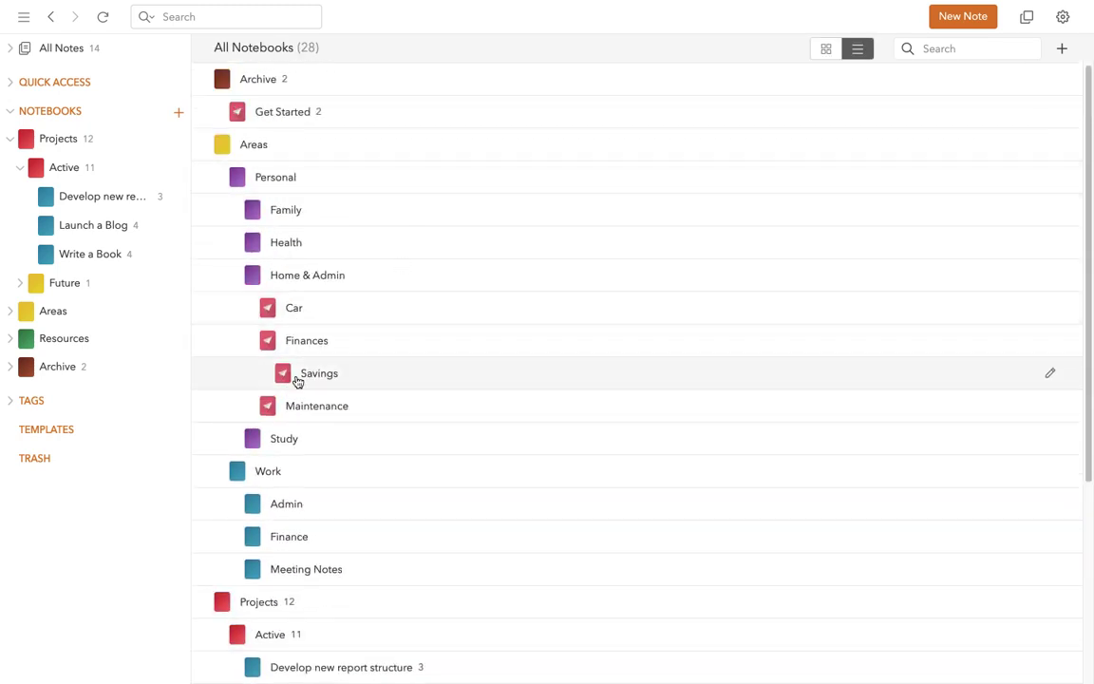
click(824, 50)
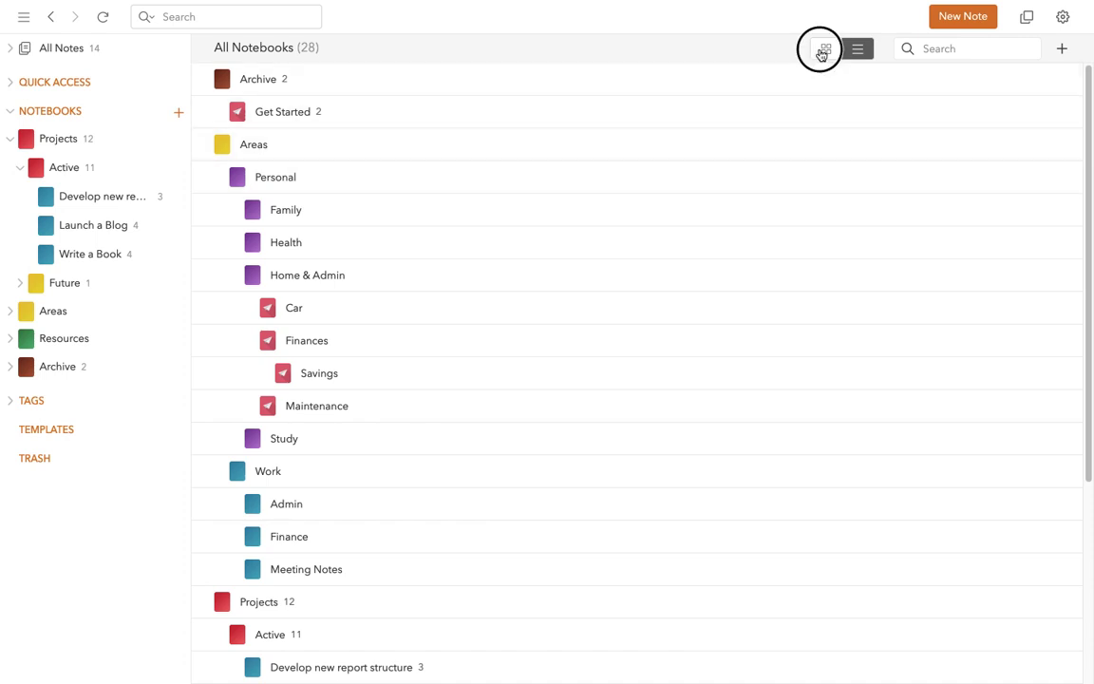
Browse the notebooks nested inside Projects in the grid overview and return to the top-level notebooks.
mouse_move(462, 91)
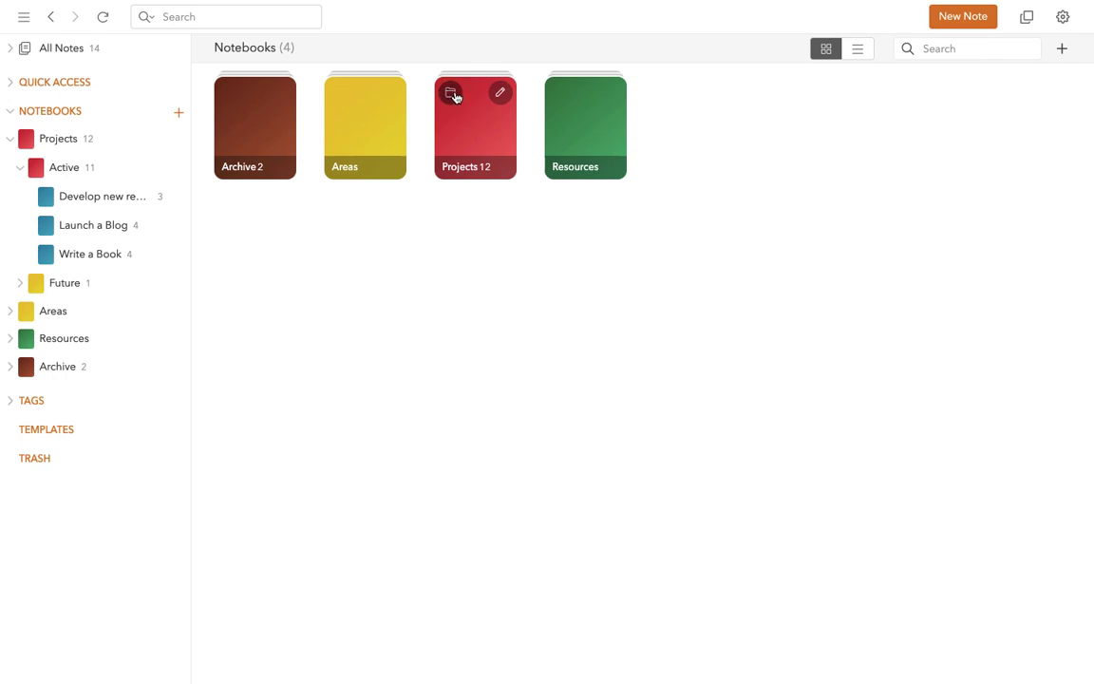
click(453, 94)
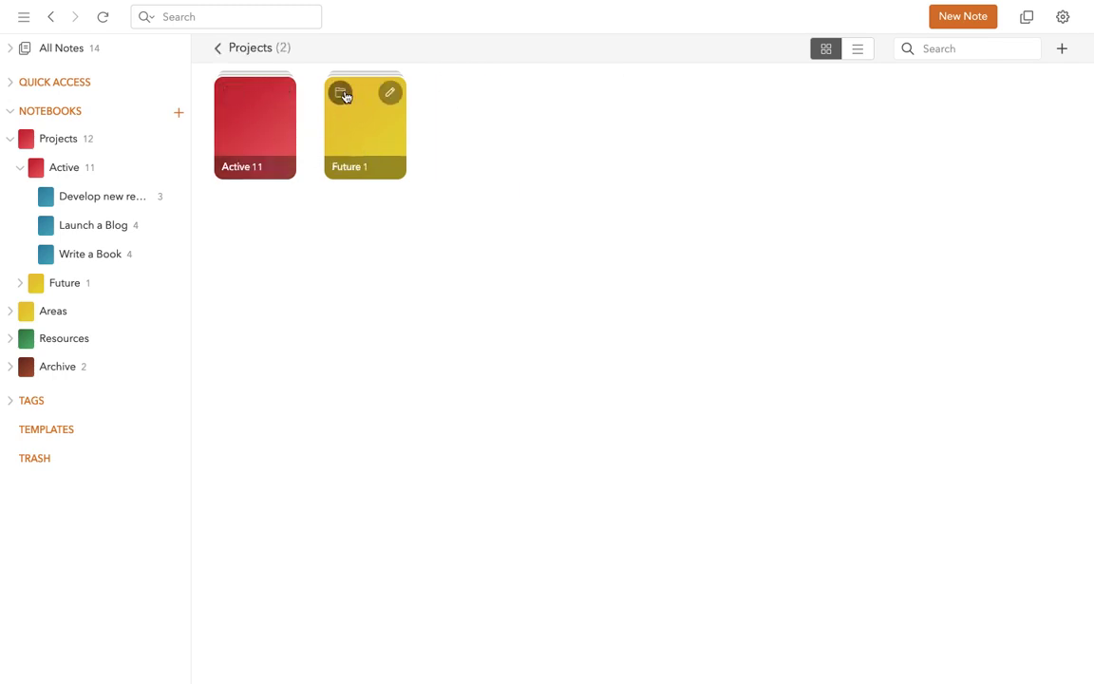
click(343, 94)
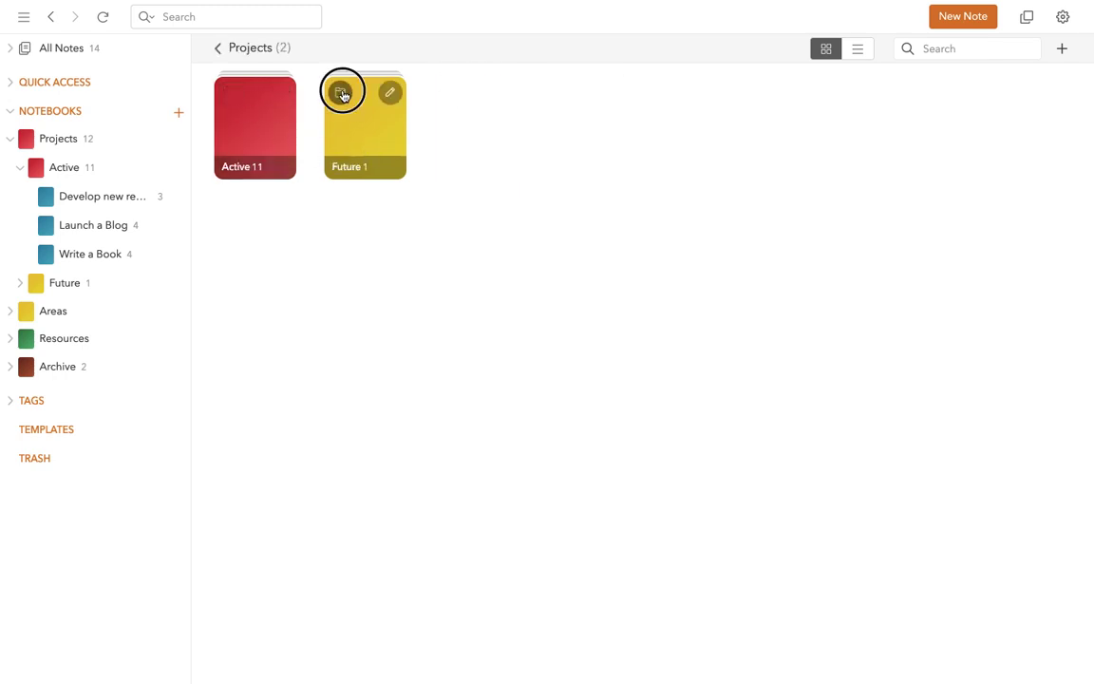
click(216, 49)
click(216, 49)
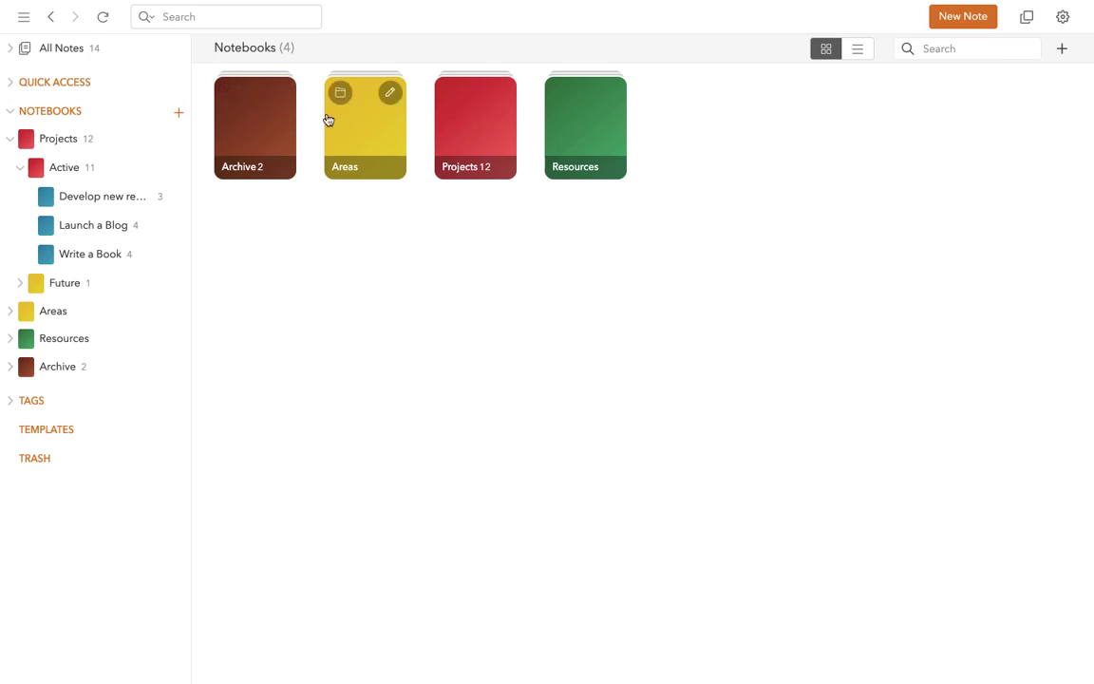
Expand Archive in the notebook tree and hide its Get Started notebook from the sidebar.
mouse_move(267, 130)
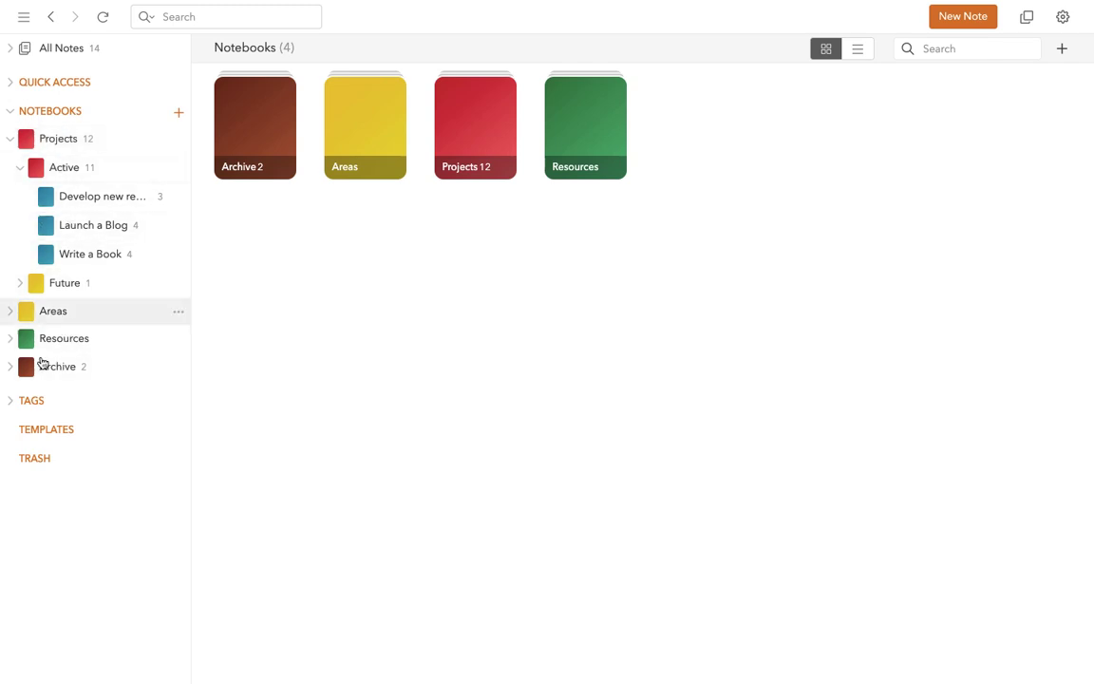
click(11, 367)
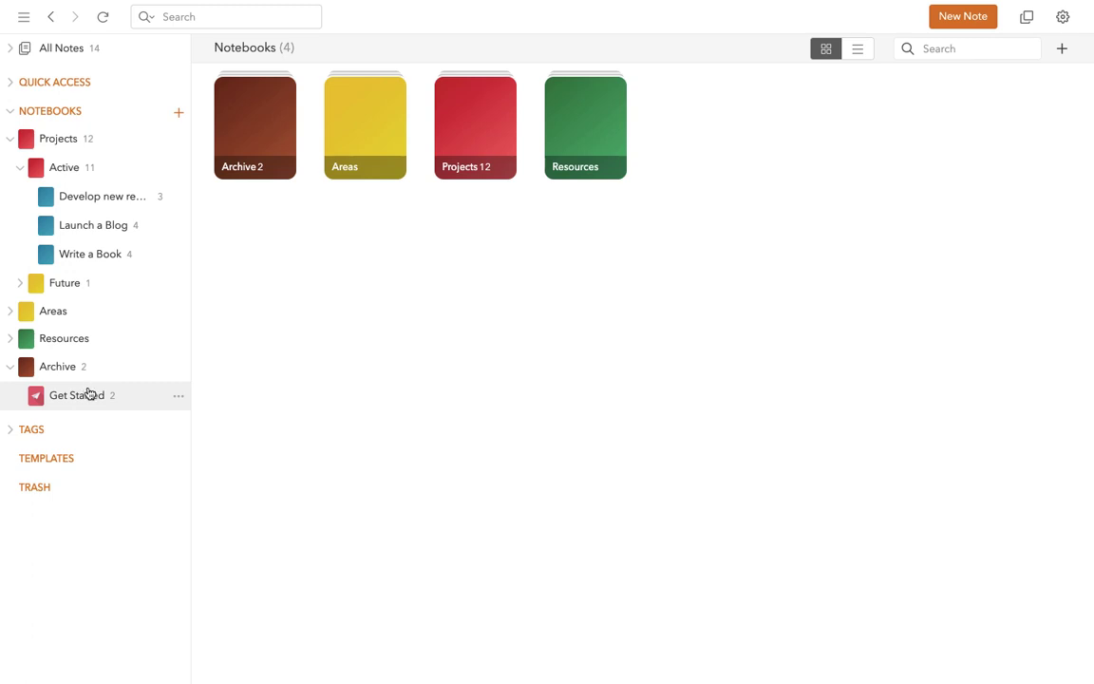
click(178, 397)
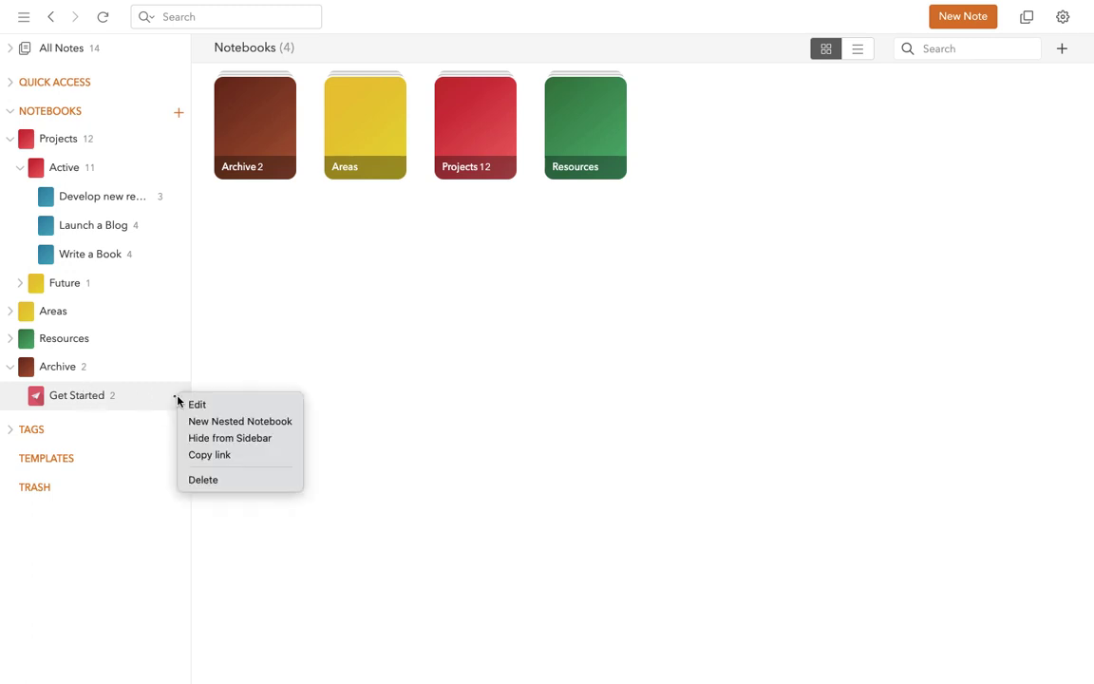
click(239, 443)
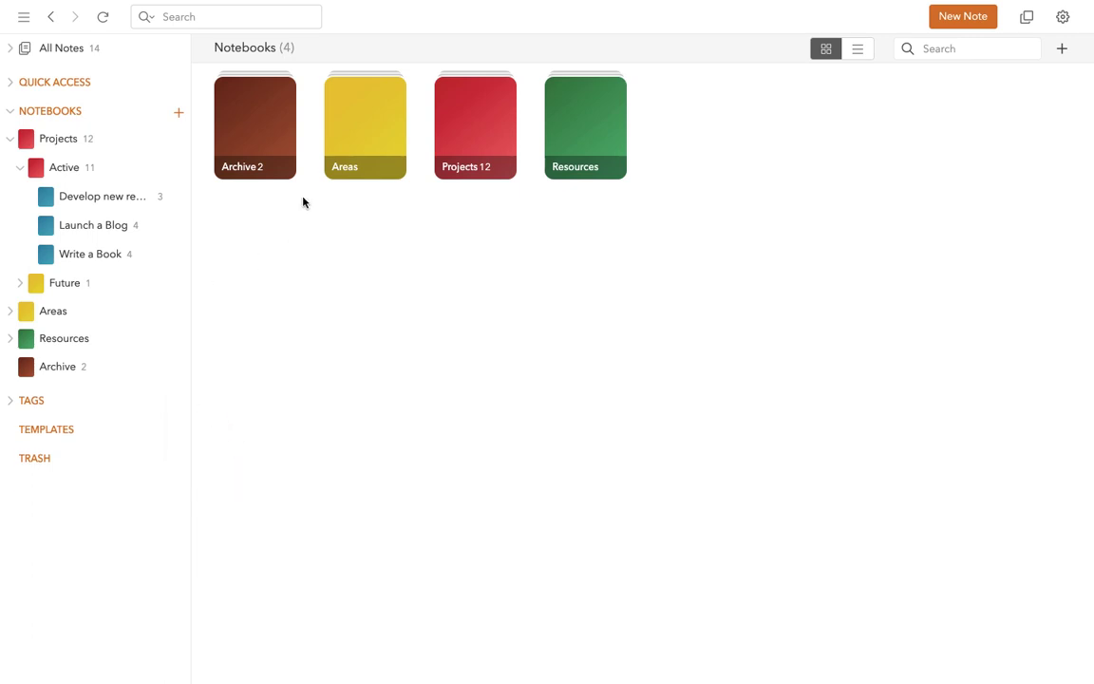
Open the Get Started notebook inside Archive from the notebooks overview.
mouse_move(230, 91)
click(230, 94)
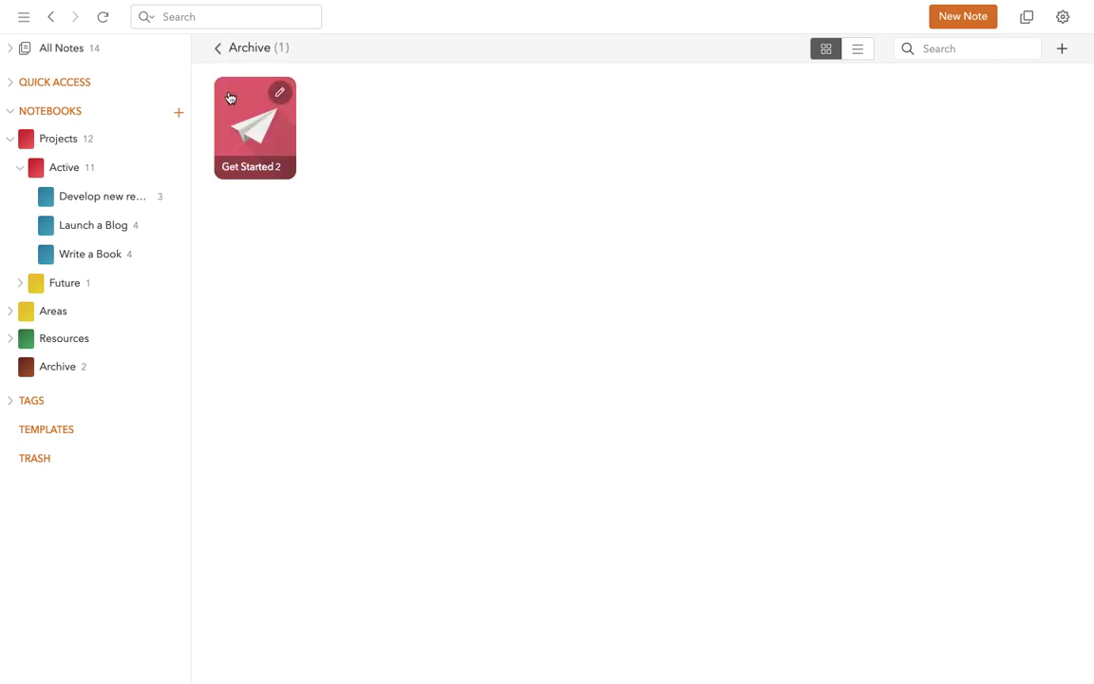
click(258, 138)
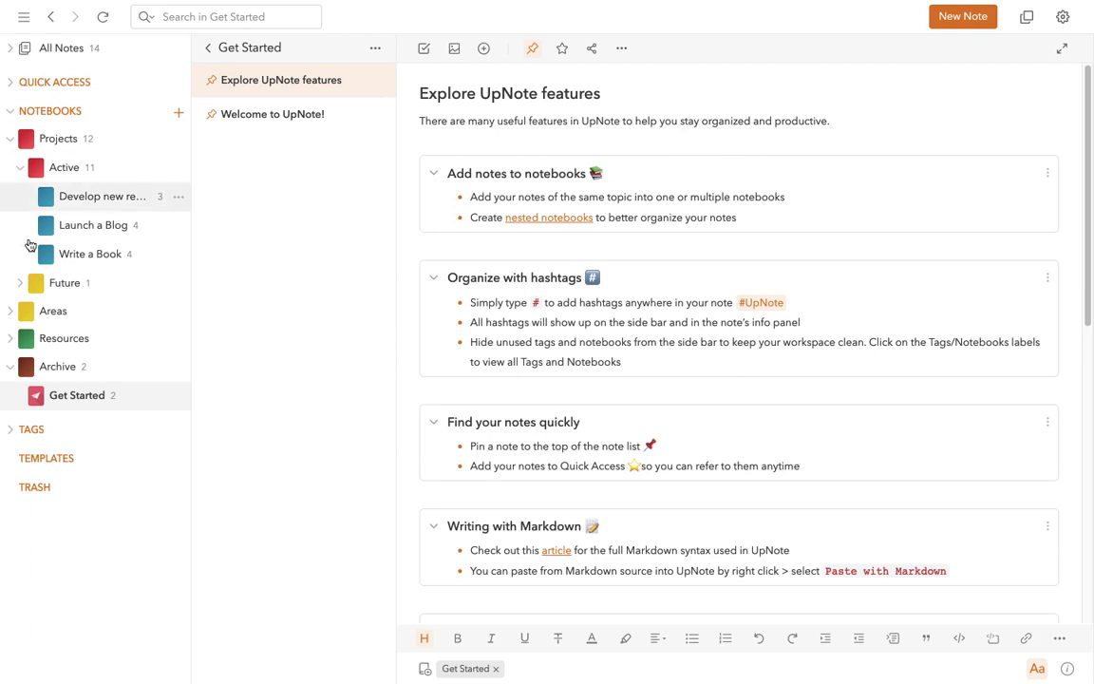
Collapse the notebook tree, expand the tags, and create #newtag on its own line below the introduction of Explore UpNote features.
click(9, 111)
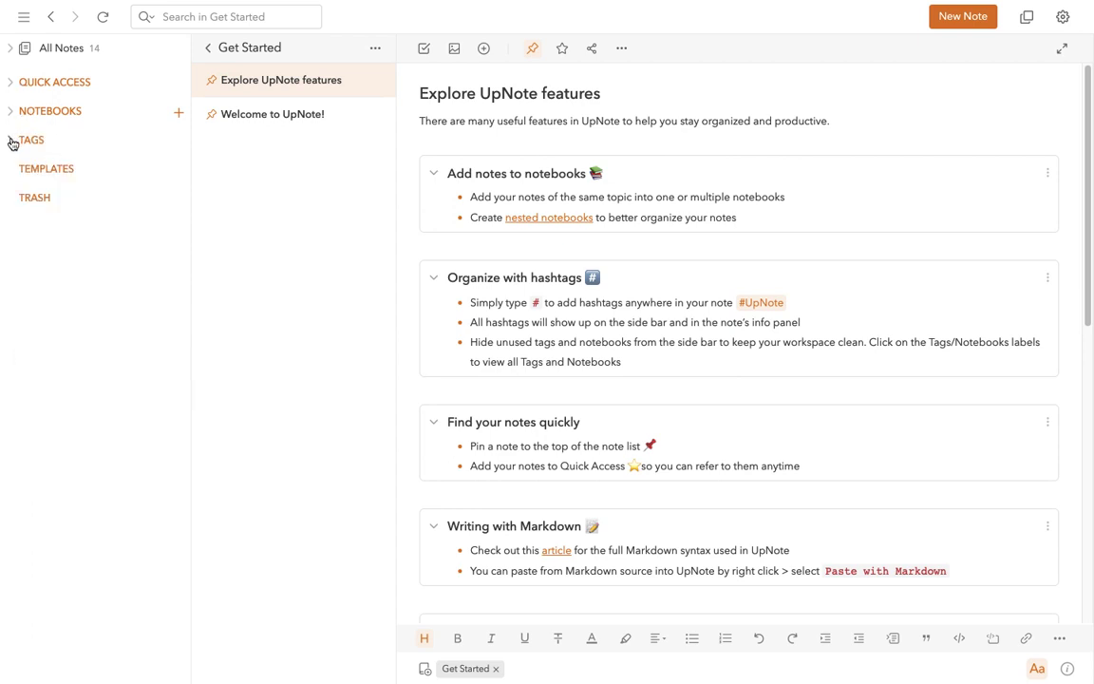
click(11, 139)
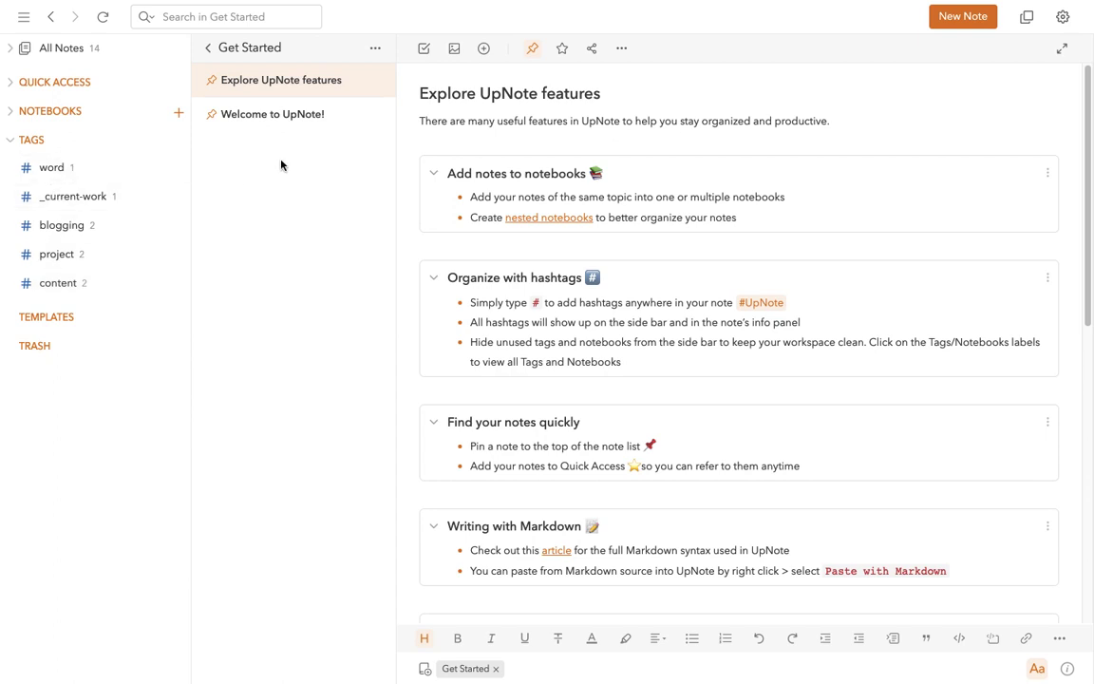
click(869, 136)
key(Return)
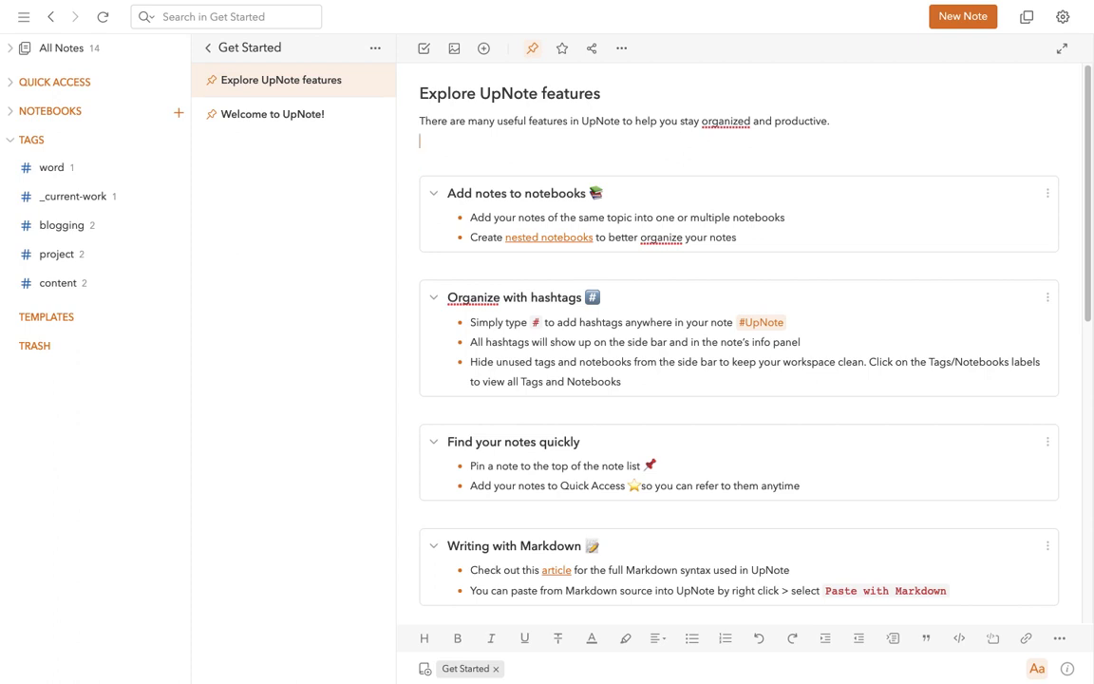
text(#newtag)
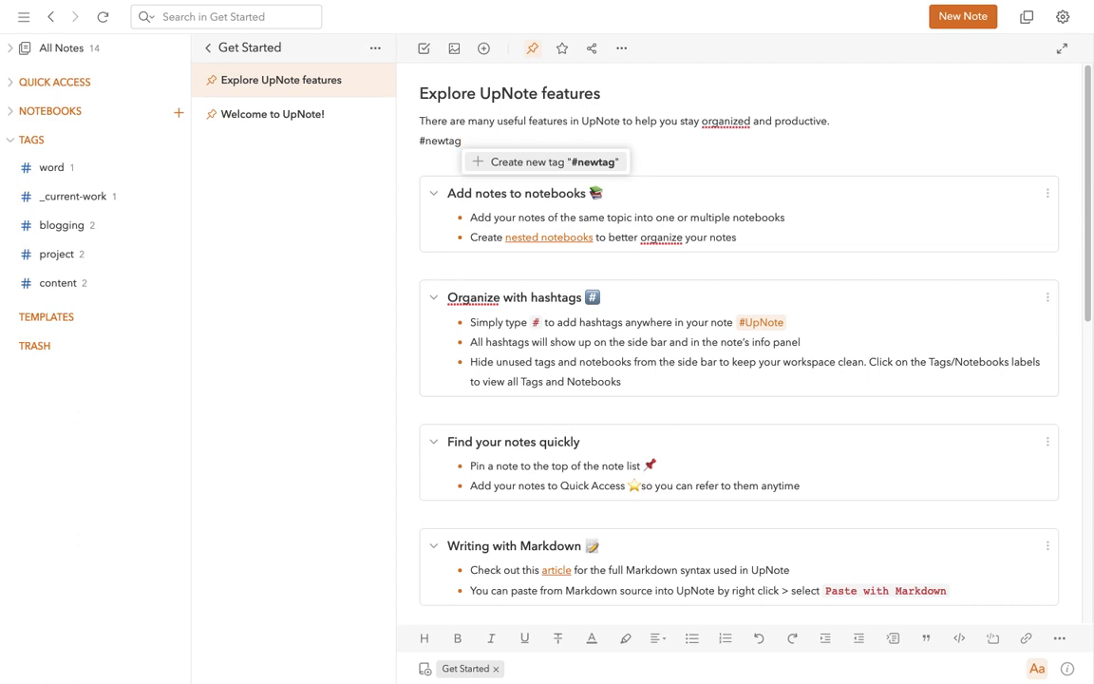
key(Return)
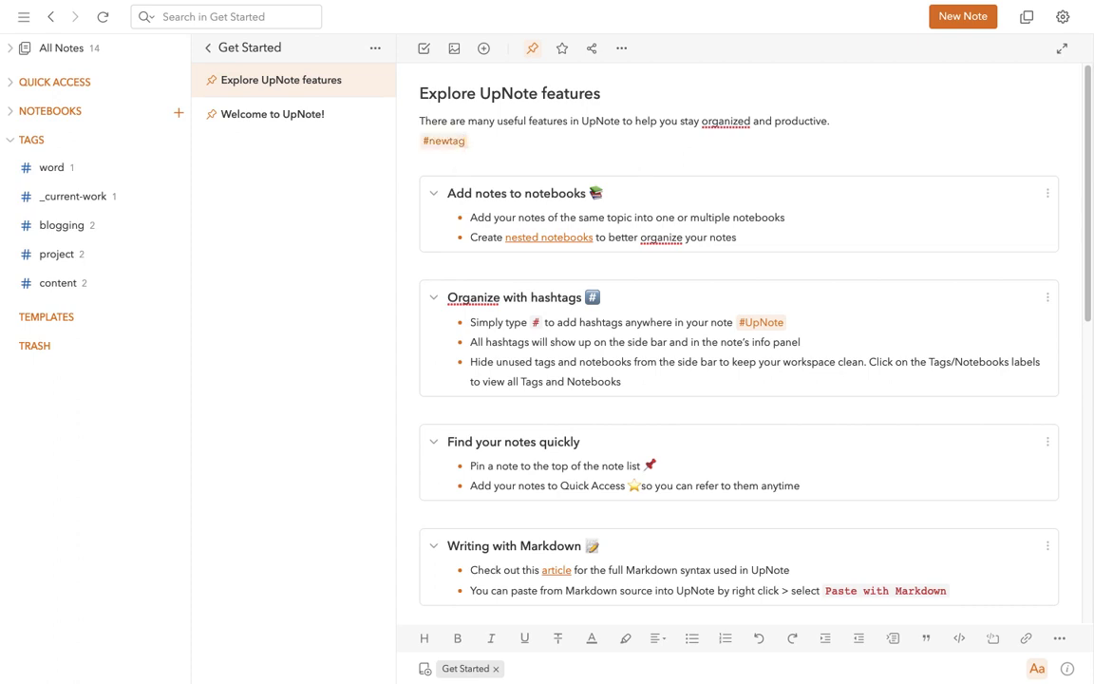
key(Return)
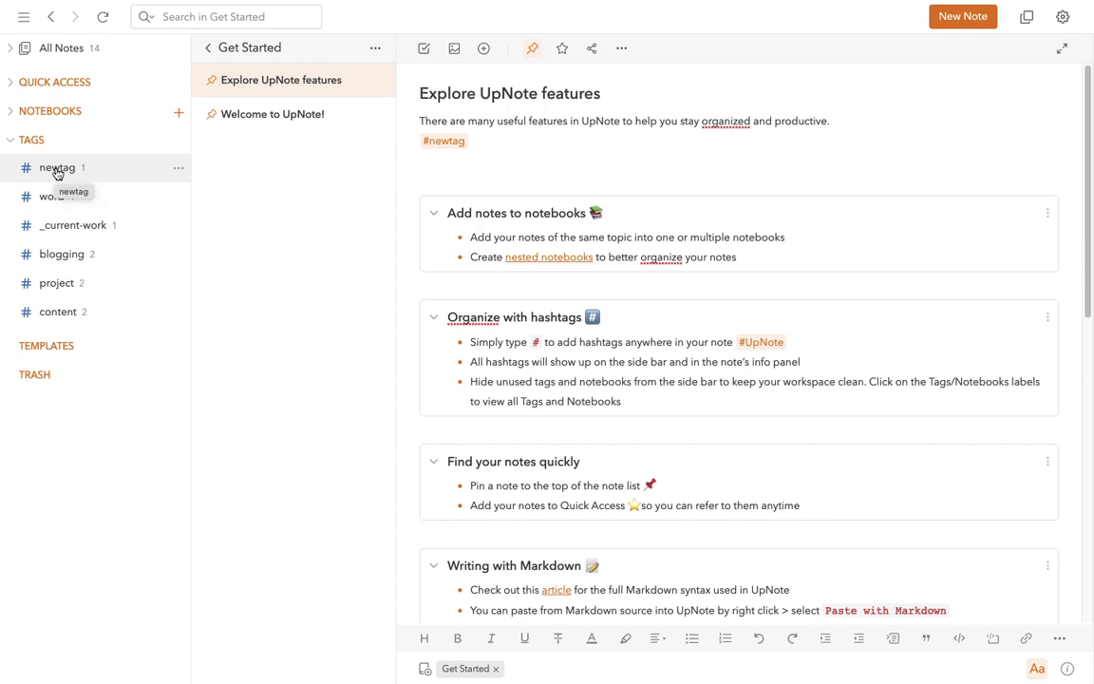
Reorder the first three tags as _current-work, word, newtag, and hide newtag from the sidebar.
drag(57, 171, 62, 204)
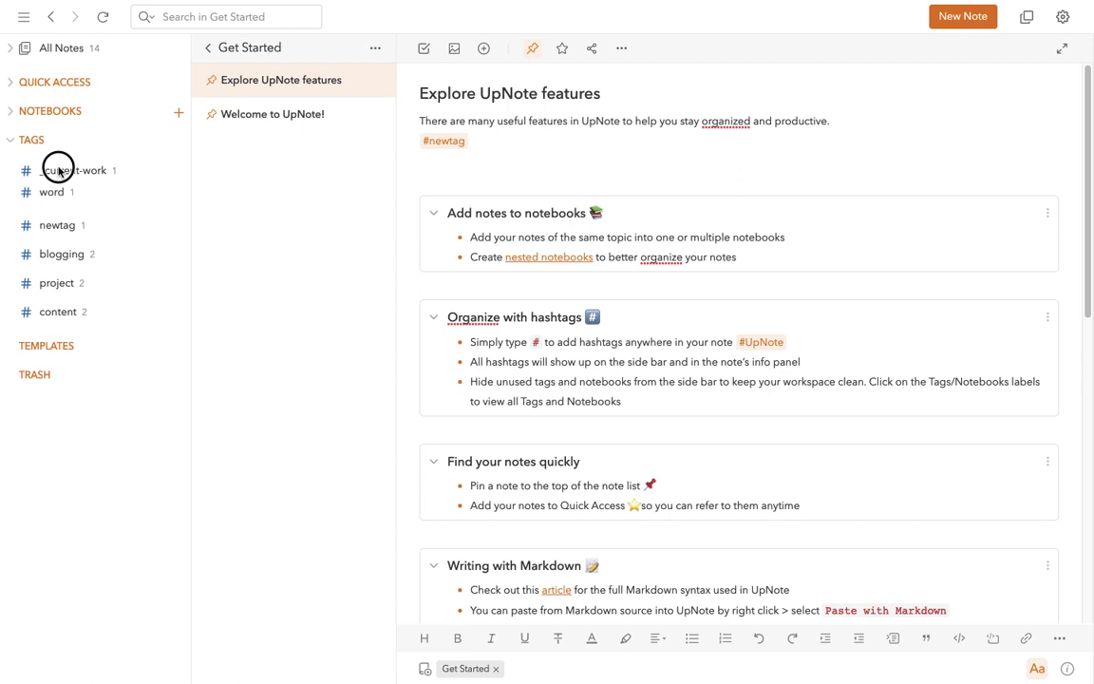
mouse_move(58, 170)
mouse_down()
mouse_move(86, 181)
mouse_move(73, 181)
mouse_up()
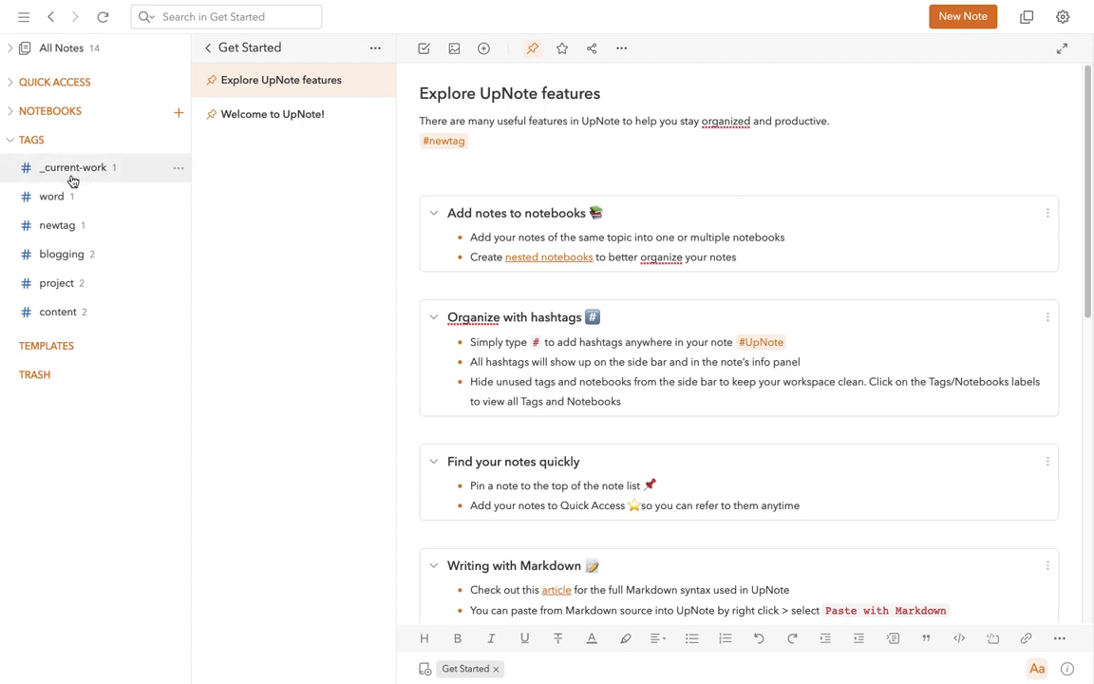
click(178, 227)
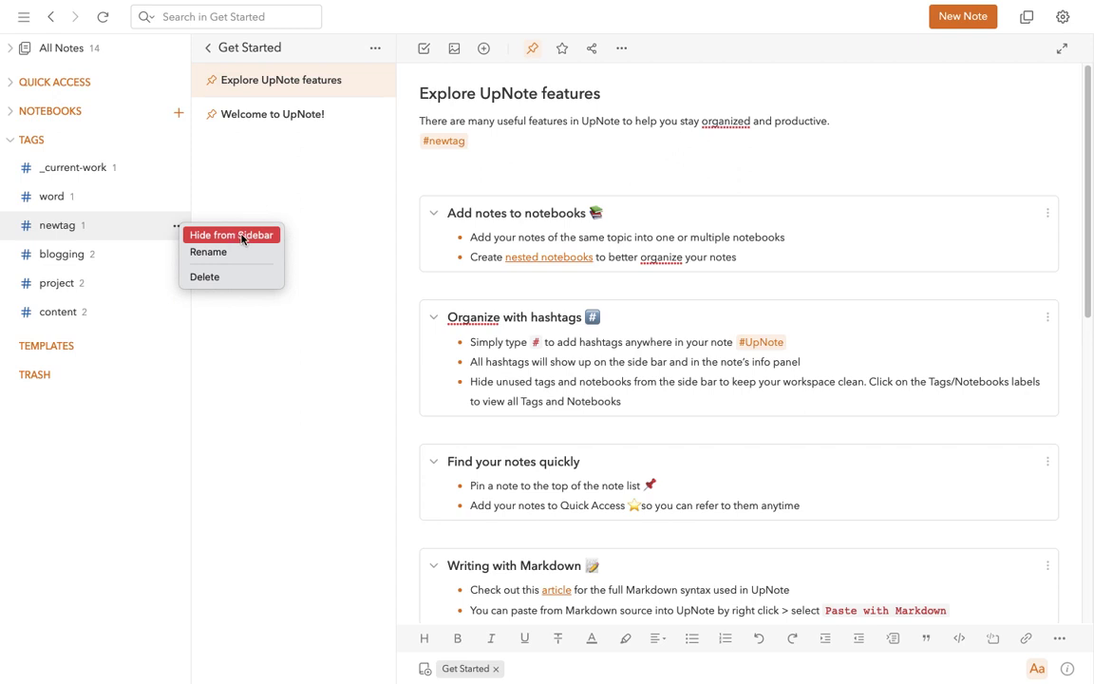
click(210, 237)
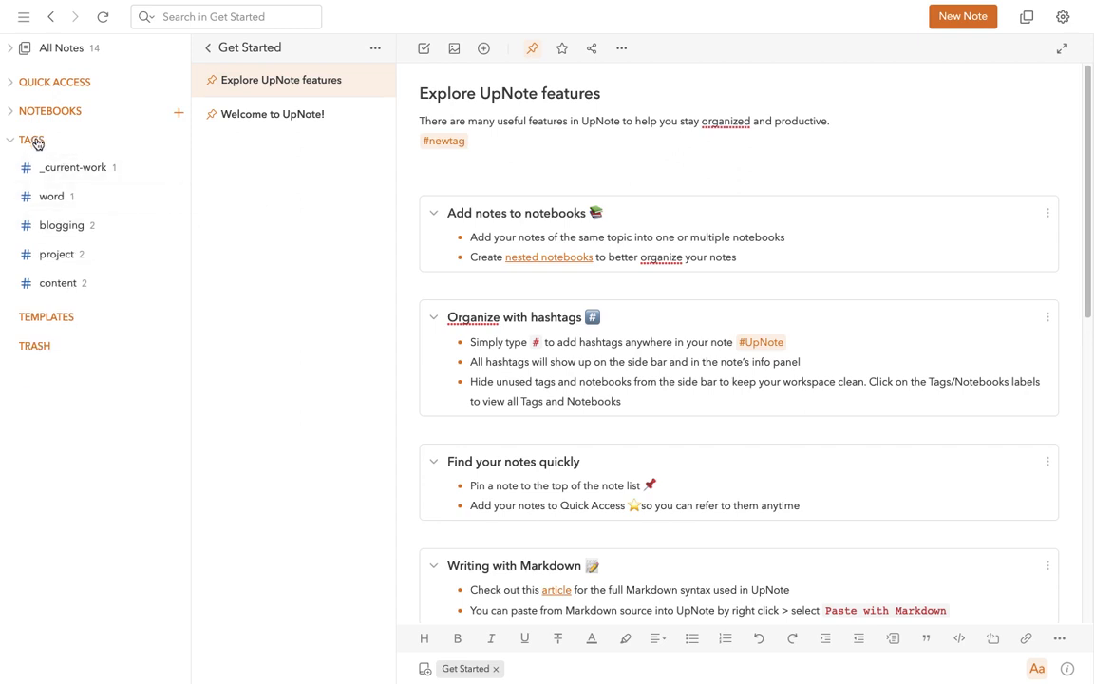
Restore newtag to the sidebar by opening it from the full tags overview, and collapse the tags section.
click(31, 141)
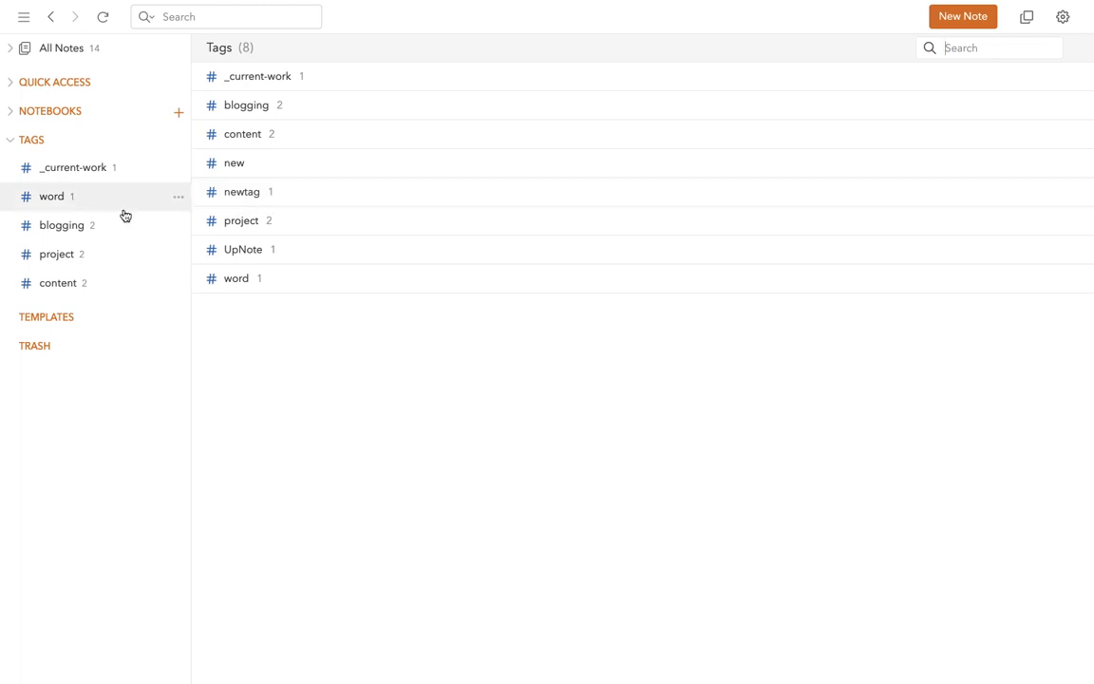
right_click(297, 199)
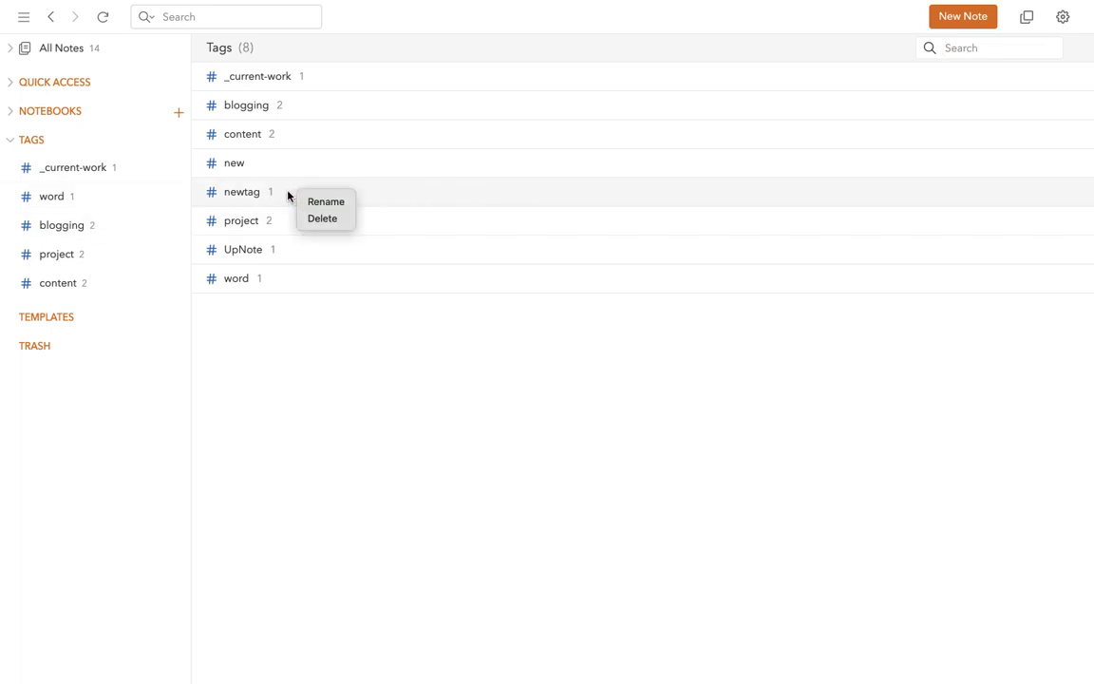
click(242, 193)
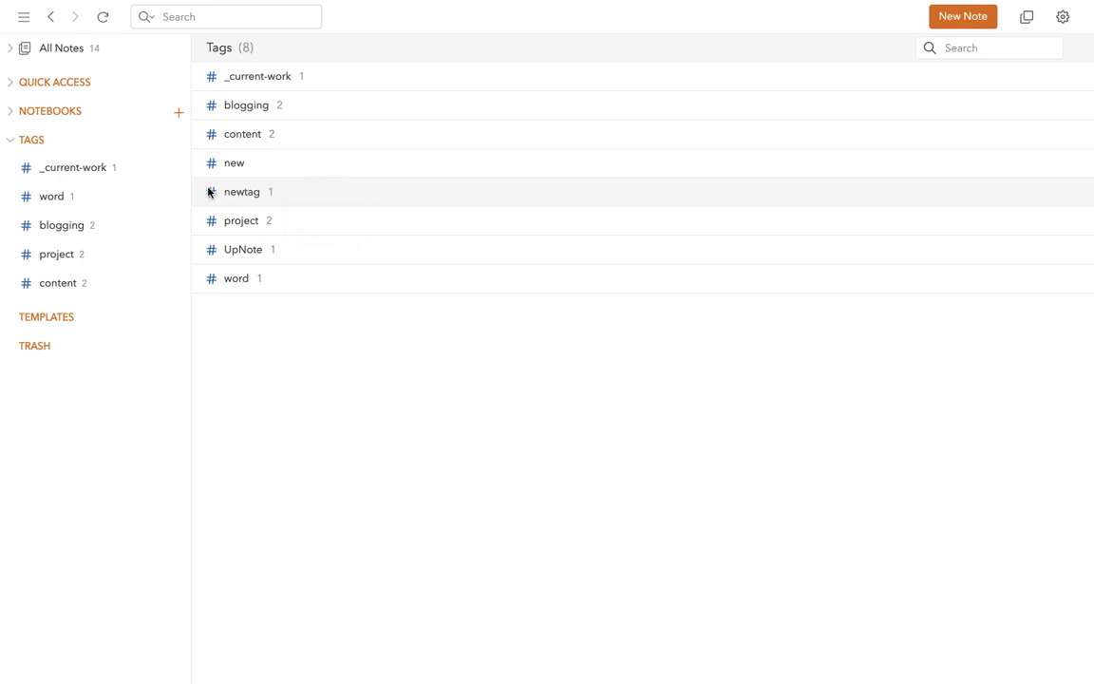
click(242, 193)
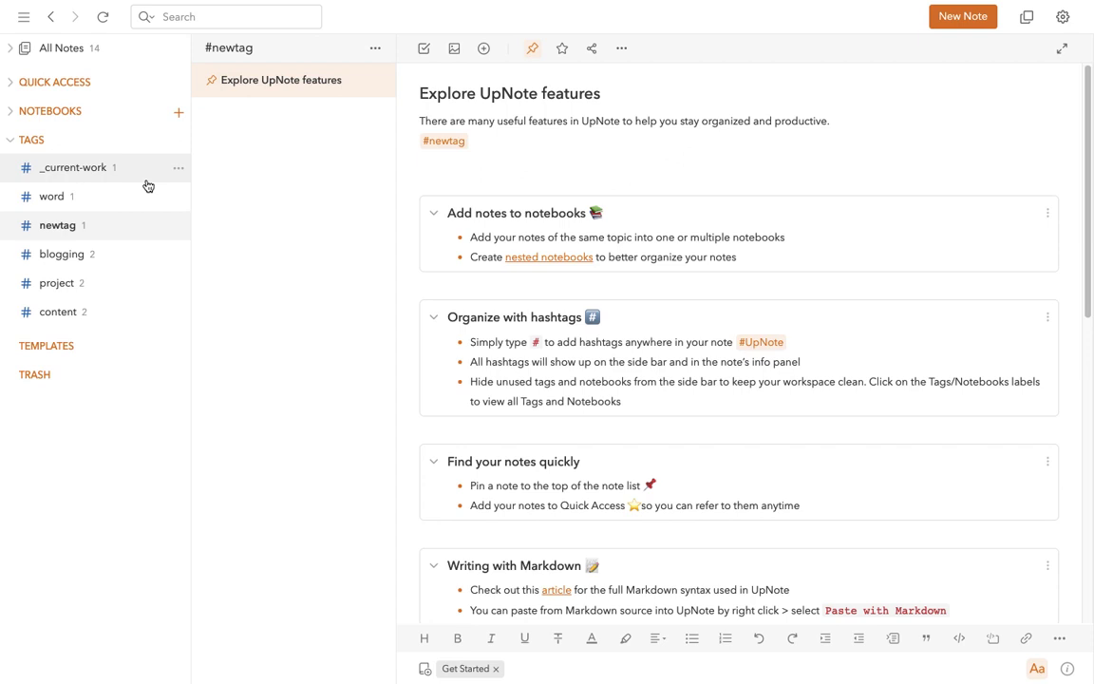
click(11, 141)
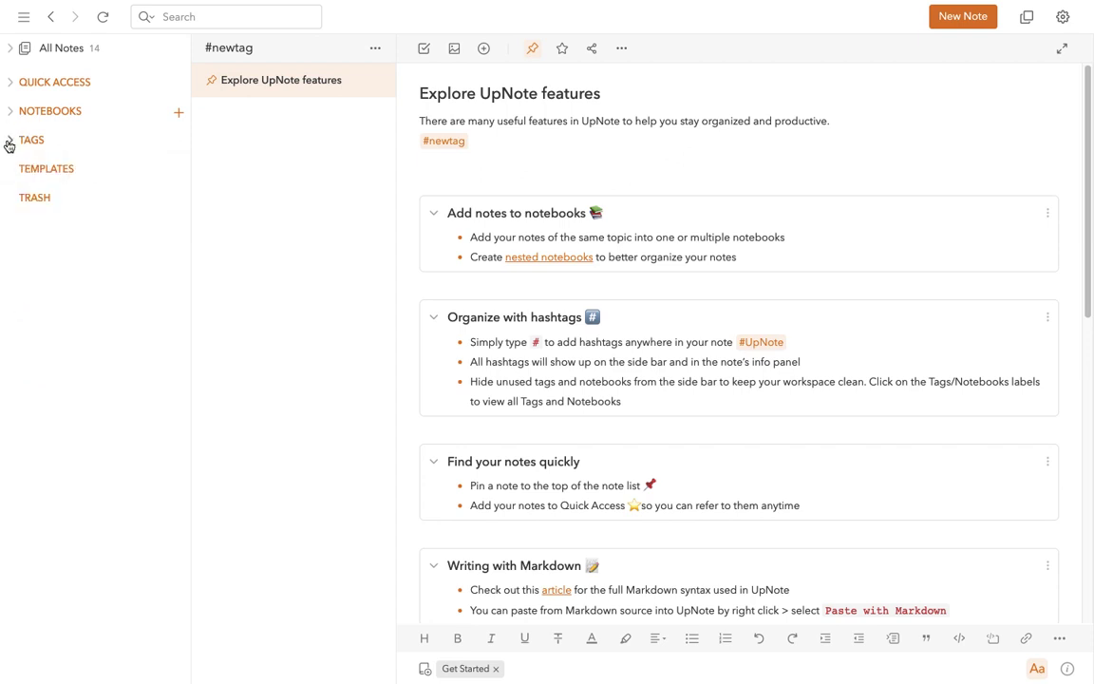
Look through the saved templates, viewing Daily Plan - {{date}} and Actions - Template.
click(42, 172)
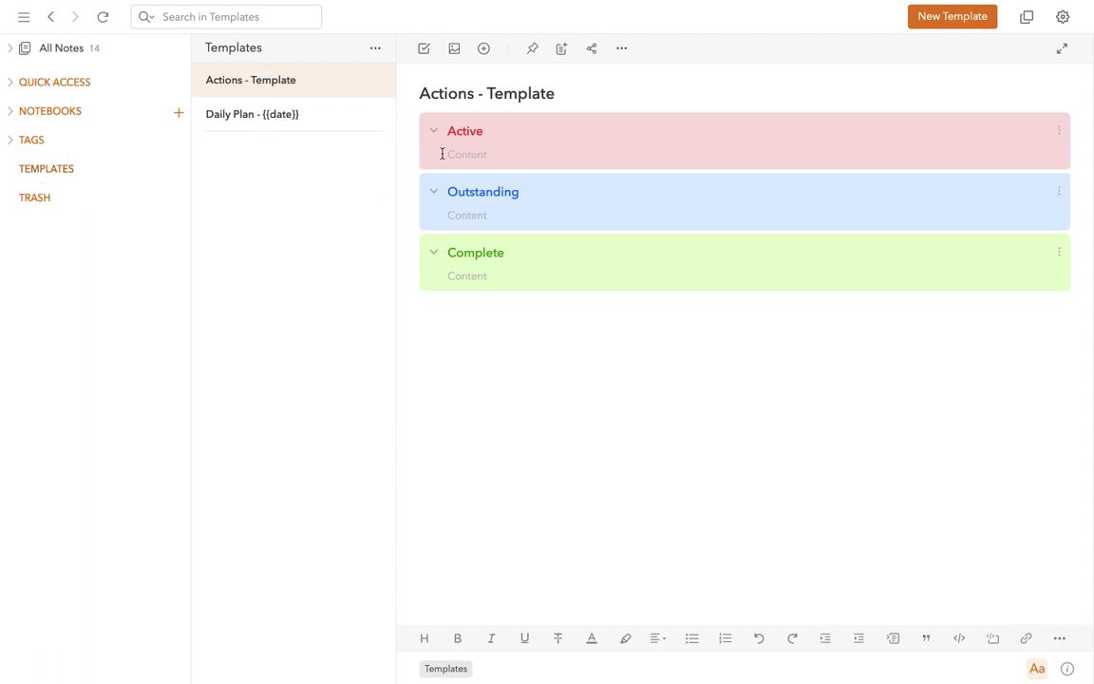
click(257, 116)
click(256, 83)
Empty the trash and confirm the permanent deletion of its notes.
click(35, 199)
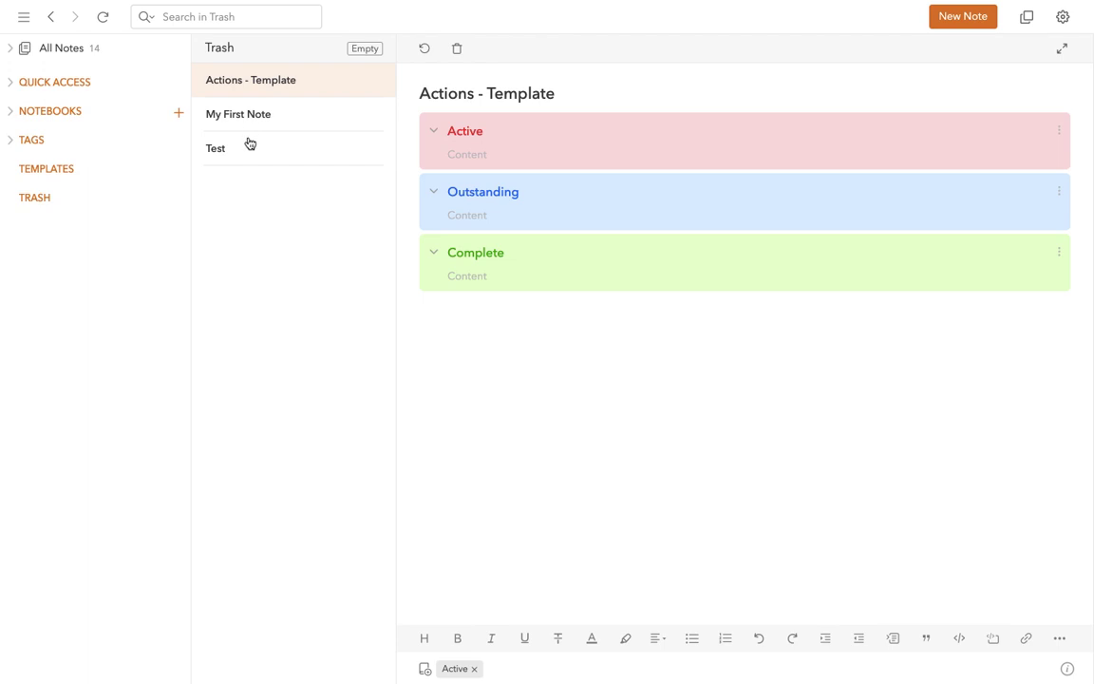
click(372, 49)
click(599, 403)
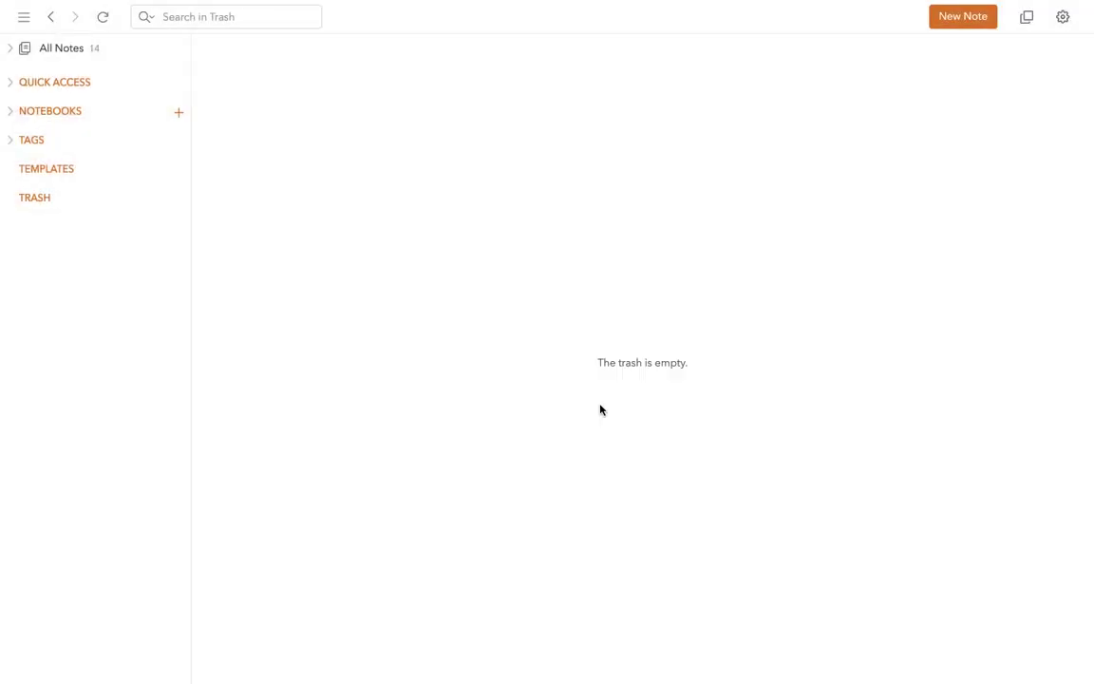
Widen the notes list while viewing All Notes, and open the Projects notebook from the expanded notebook tree.
click(43, 169)
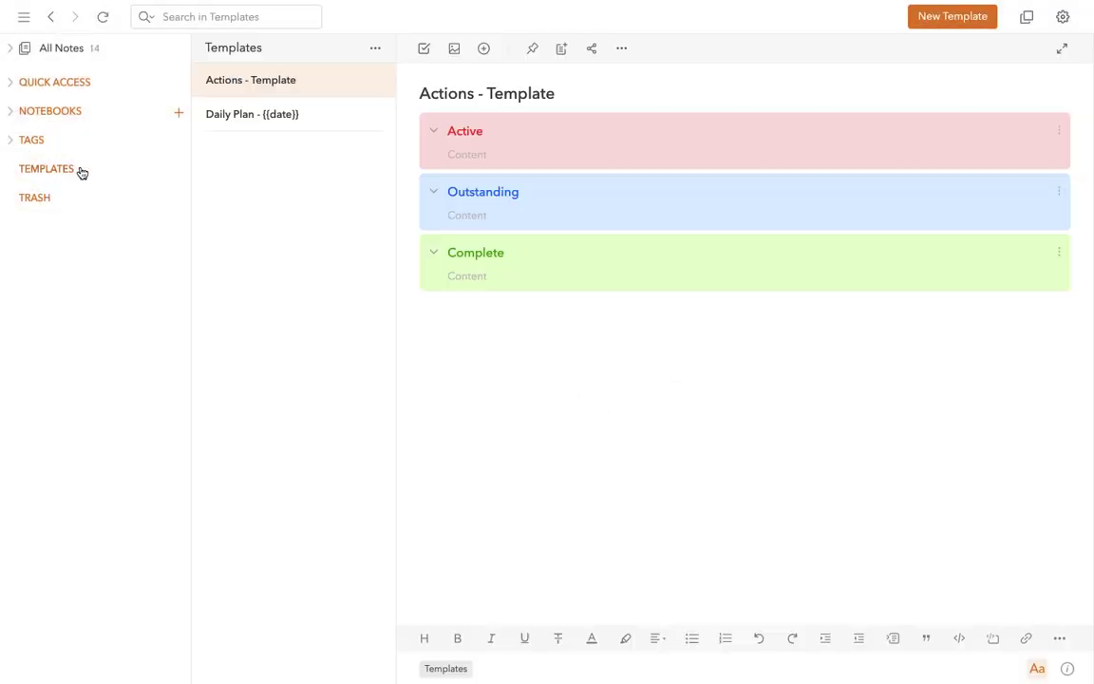
click(61, 48)
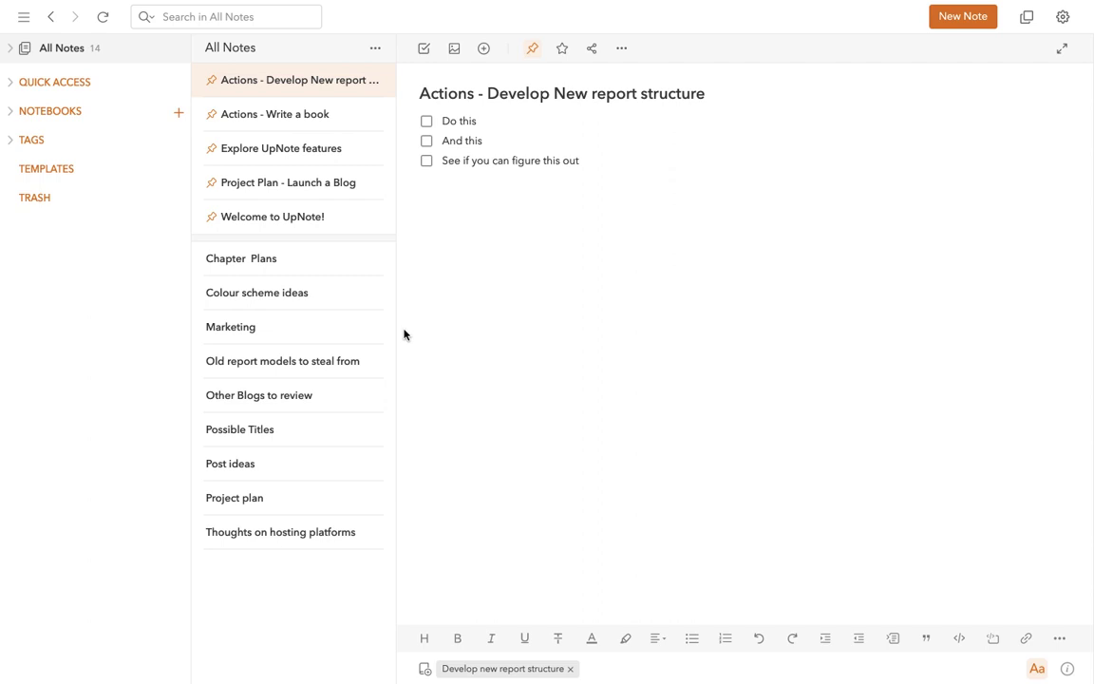
drag(396, 329, 453, 331)
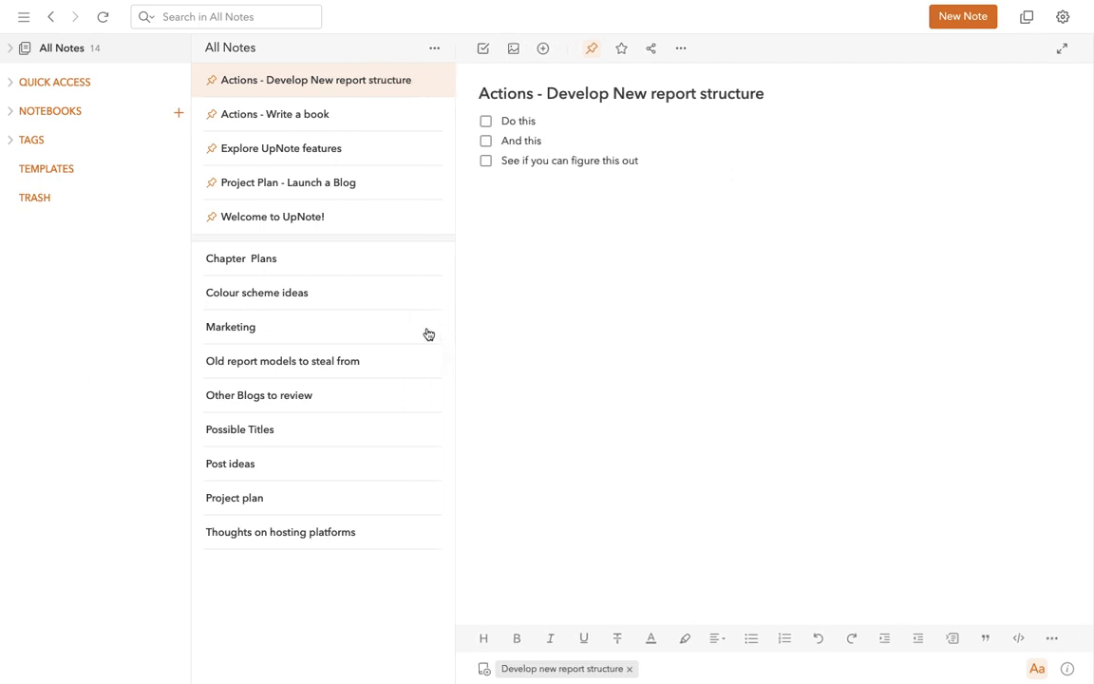
click(10, 115)
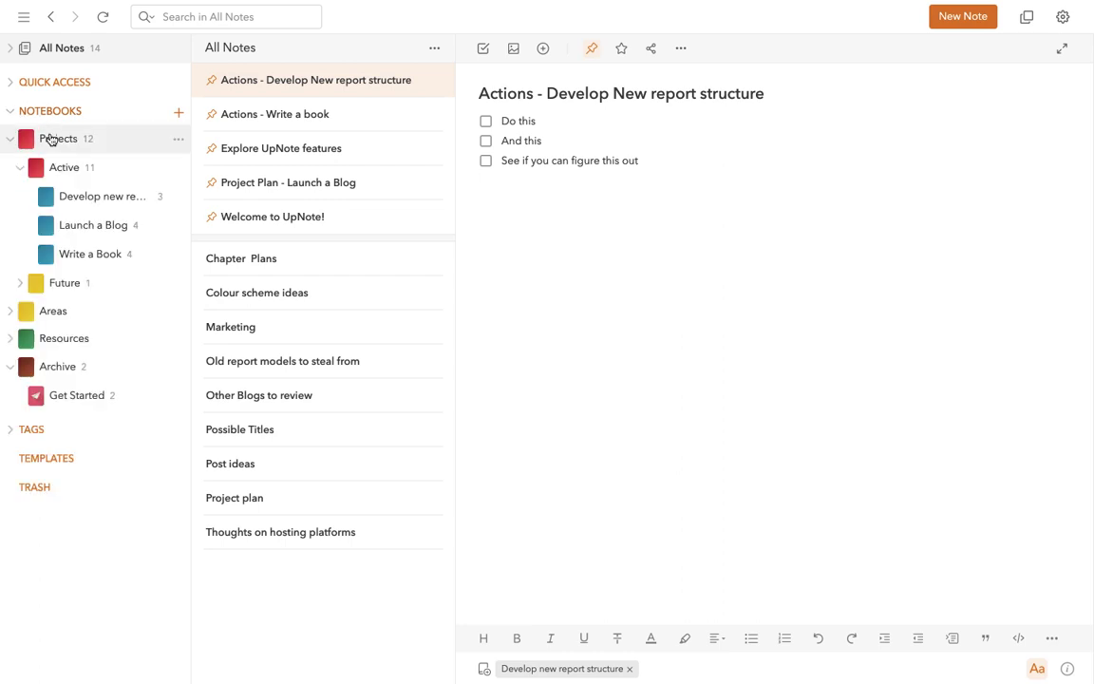
click(53, 139)
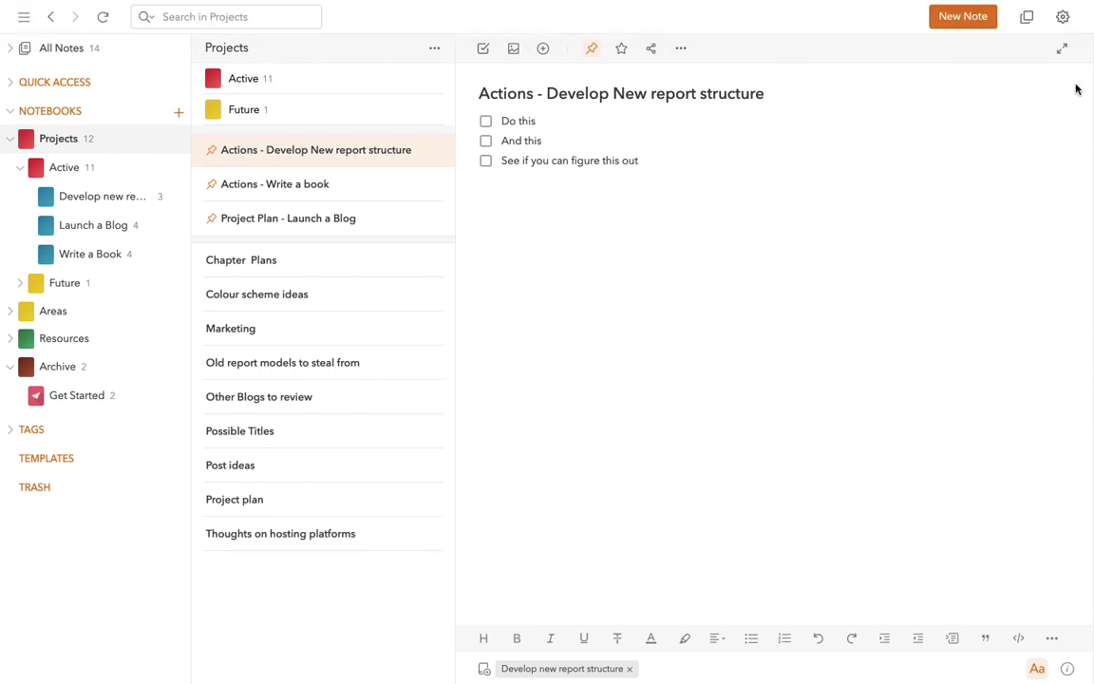
Turn the general setting that shows nested notebooks in the notes list off and on again, and close the settings.
click(1063, 16)
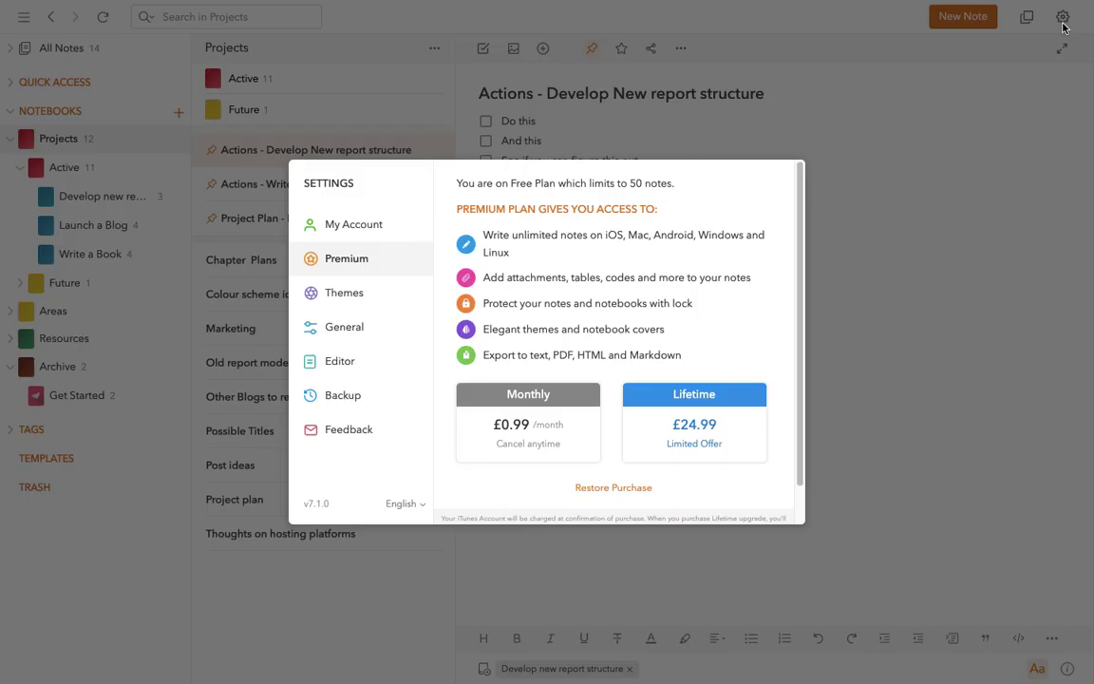
click(354, 326)
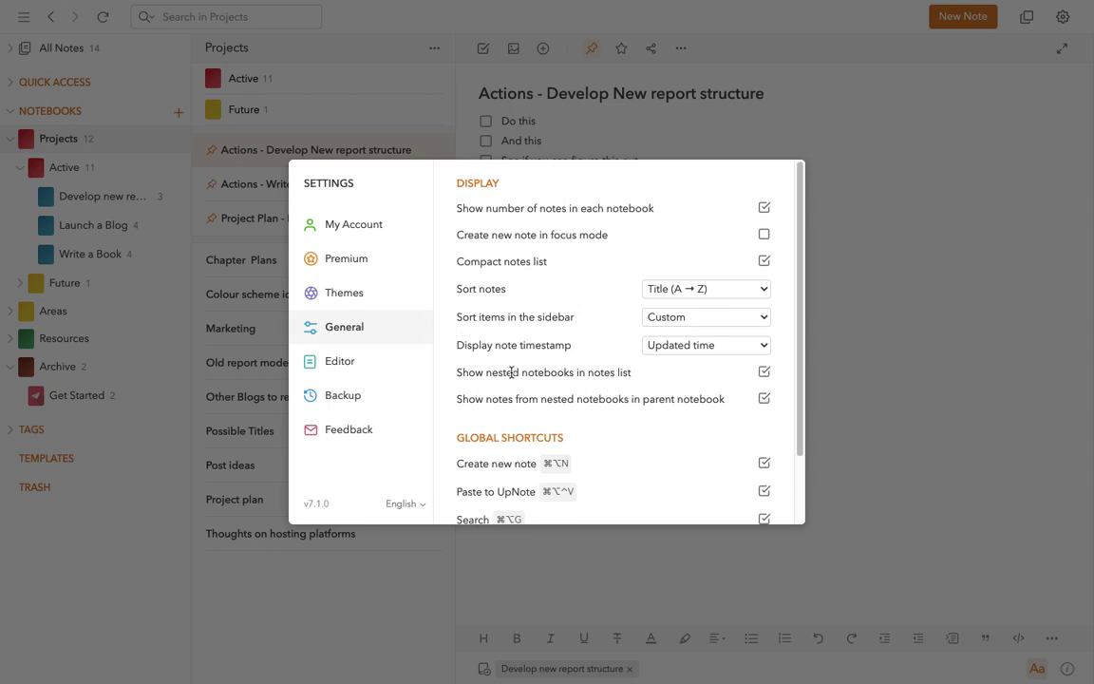
click(764, 372)
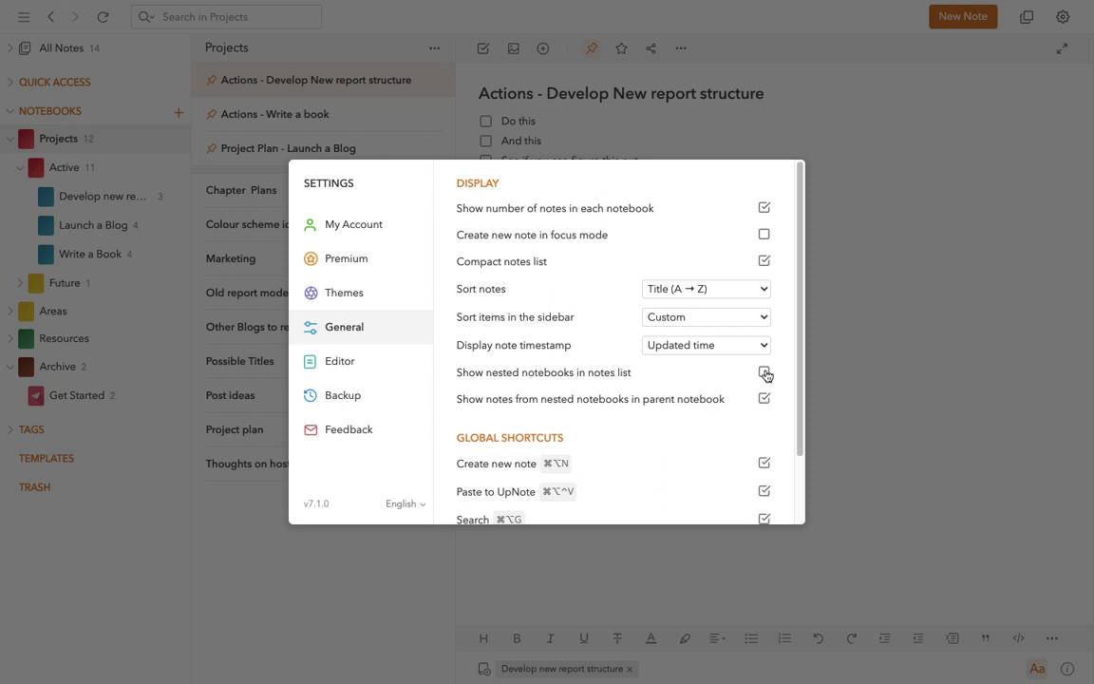
click(764, 373)
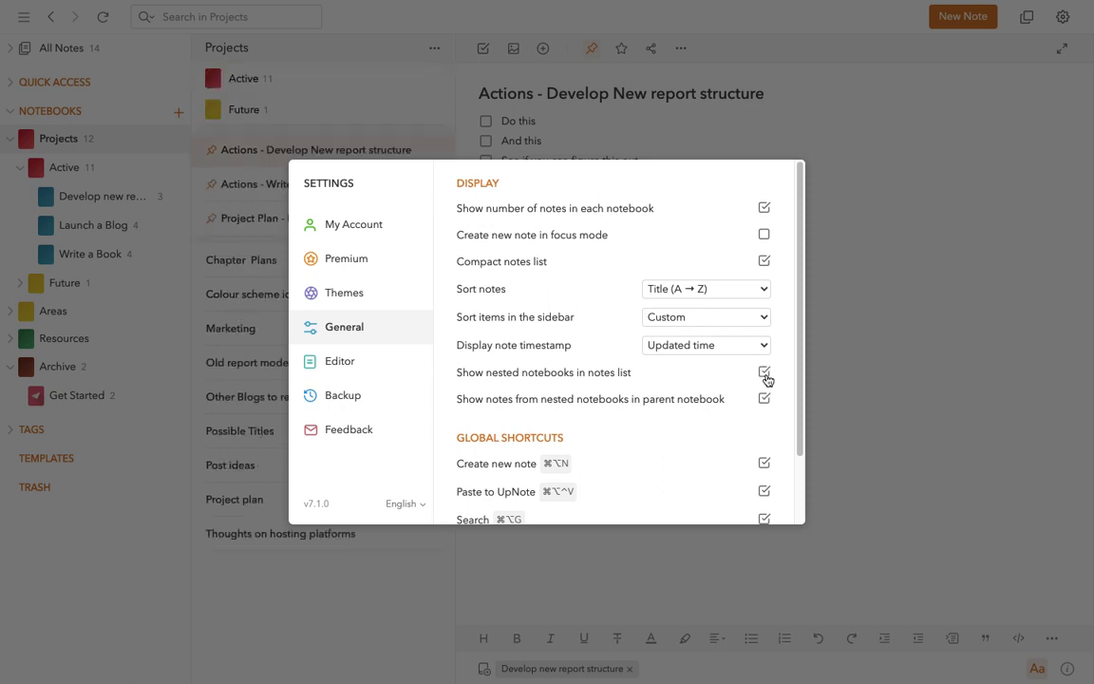
click(876, 378)
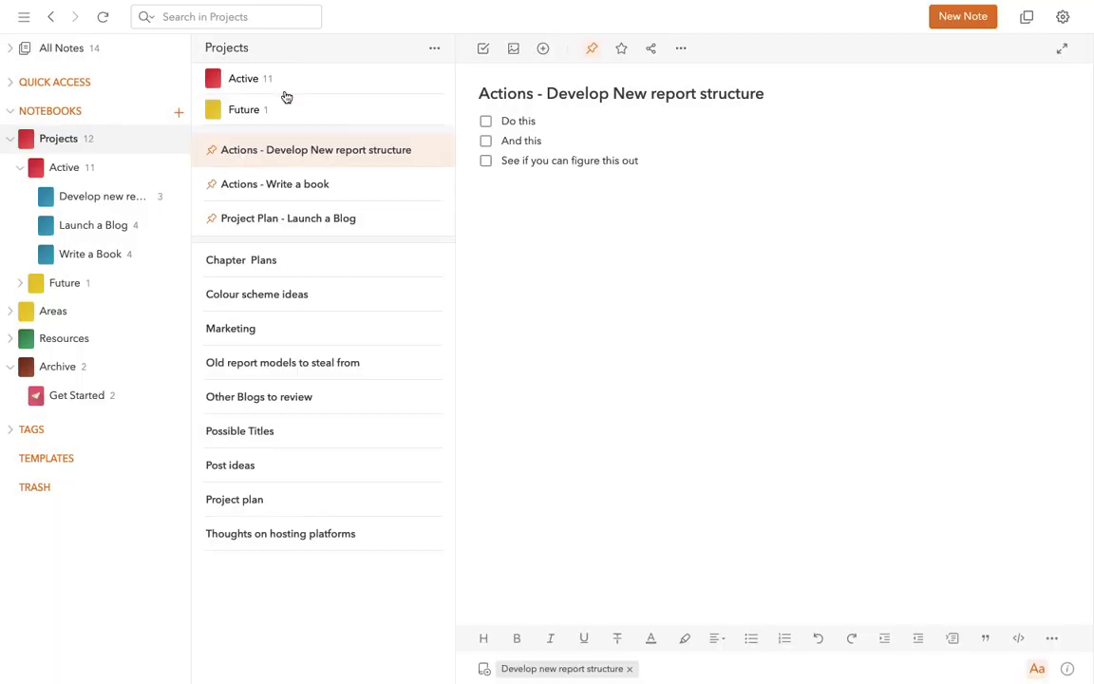
Look at the nested notebooks inside Active from the notes list and return to Projects.
click(254, 80)
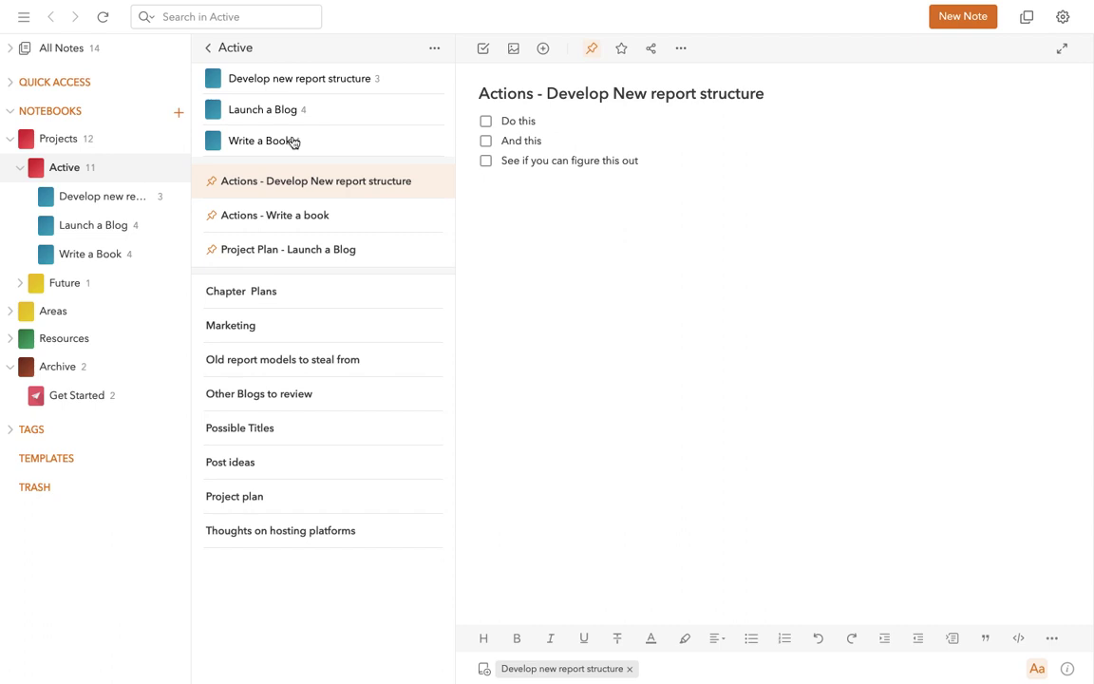
click(207, 47)
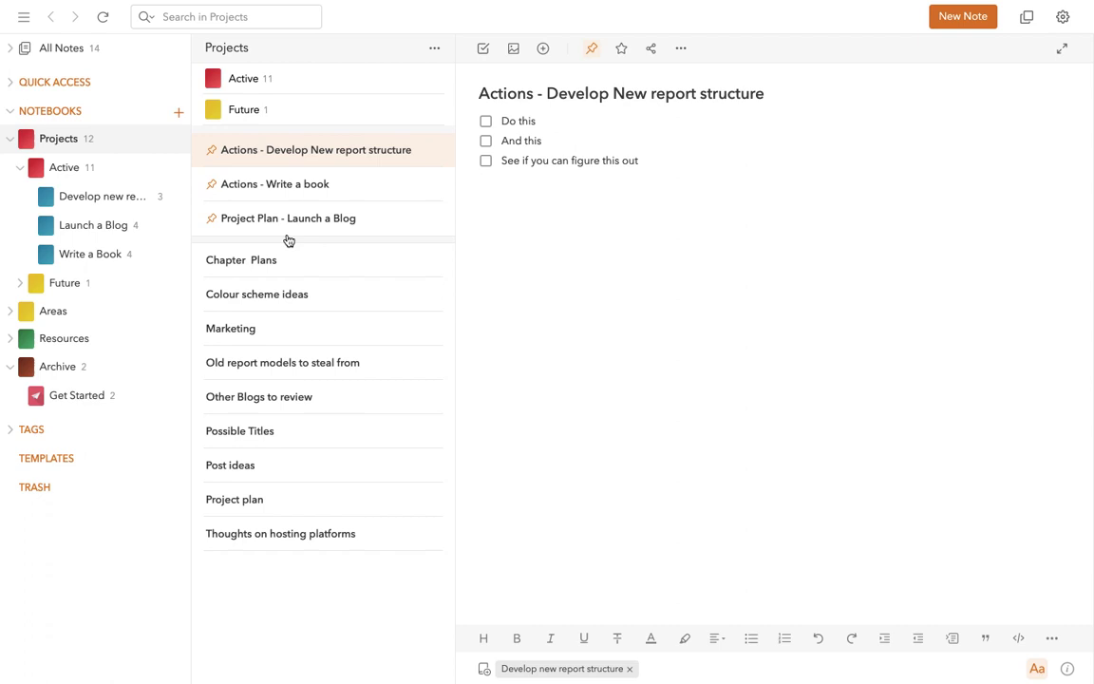
Pin the note Other Blogs to review in the Projects notes list and unpin it again.
click(237, 398)
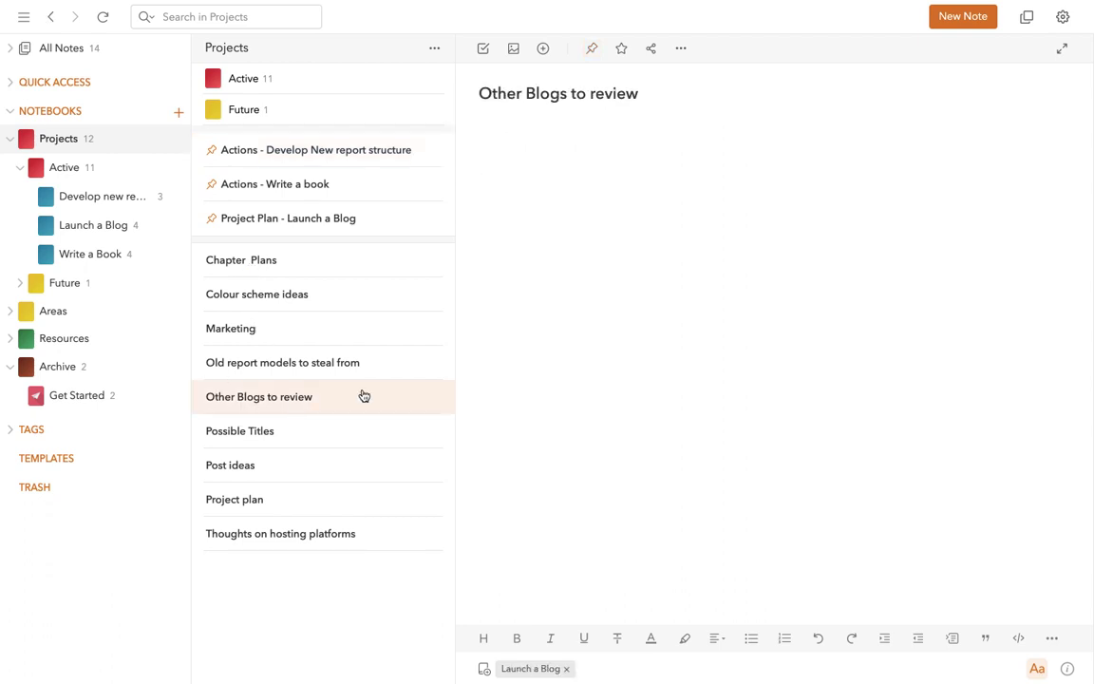
click(594, 49)
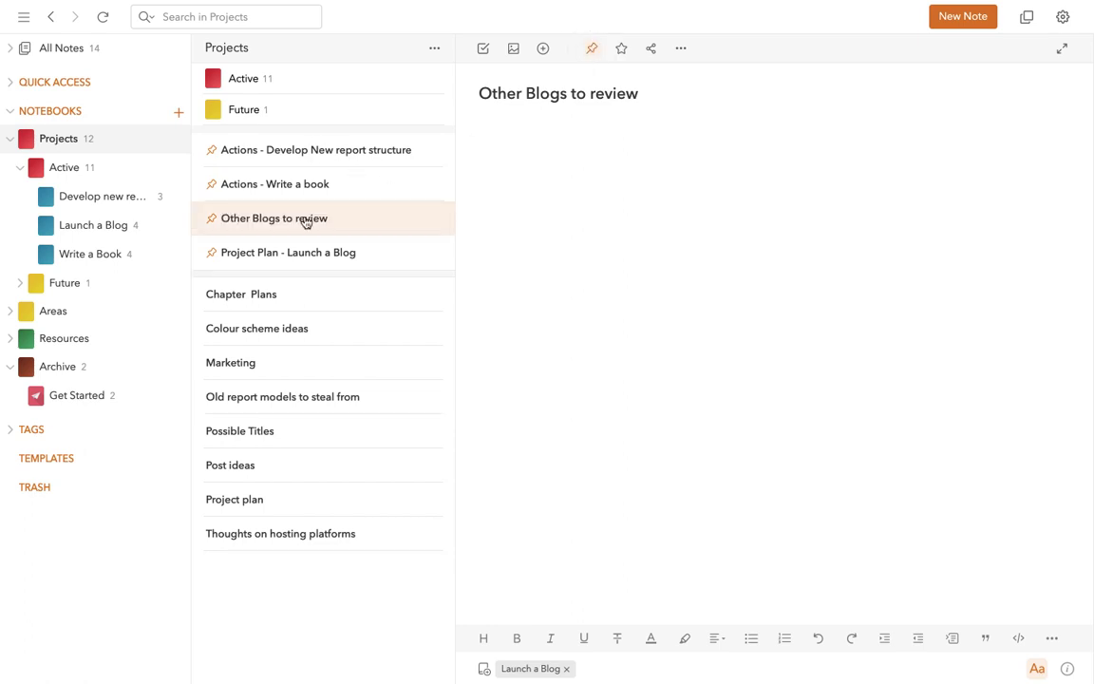
click(591, 53)
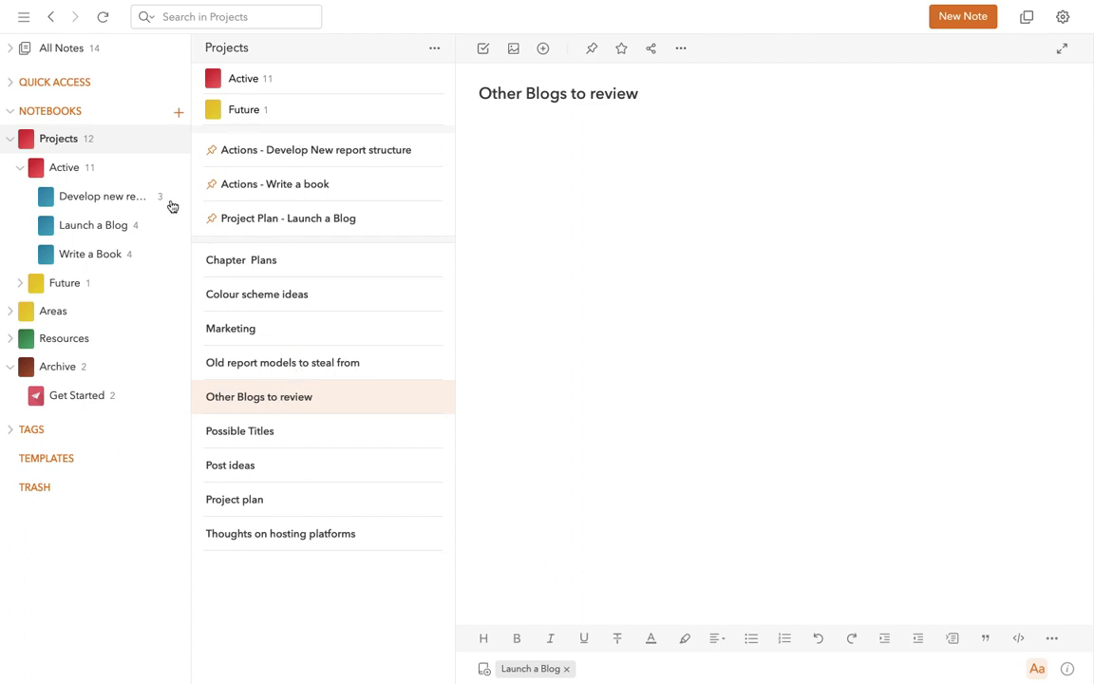
Browse through Active into the Develop new report structure notebook, and return to Projects.
click(264, 84)
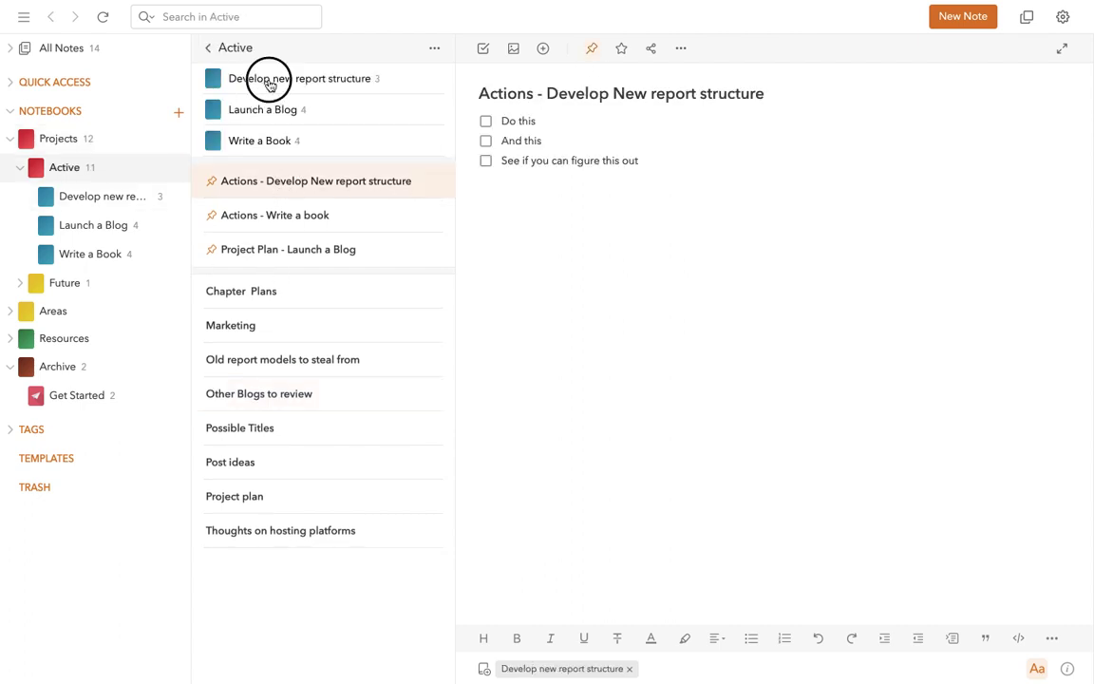
click(269, 83)
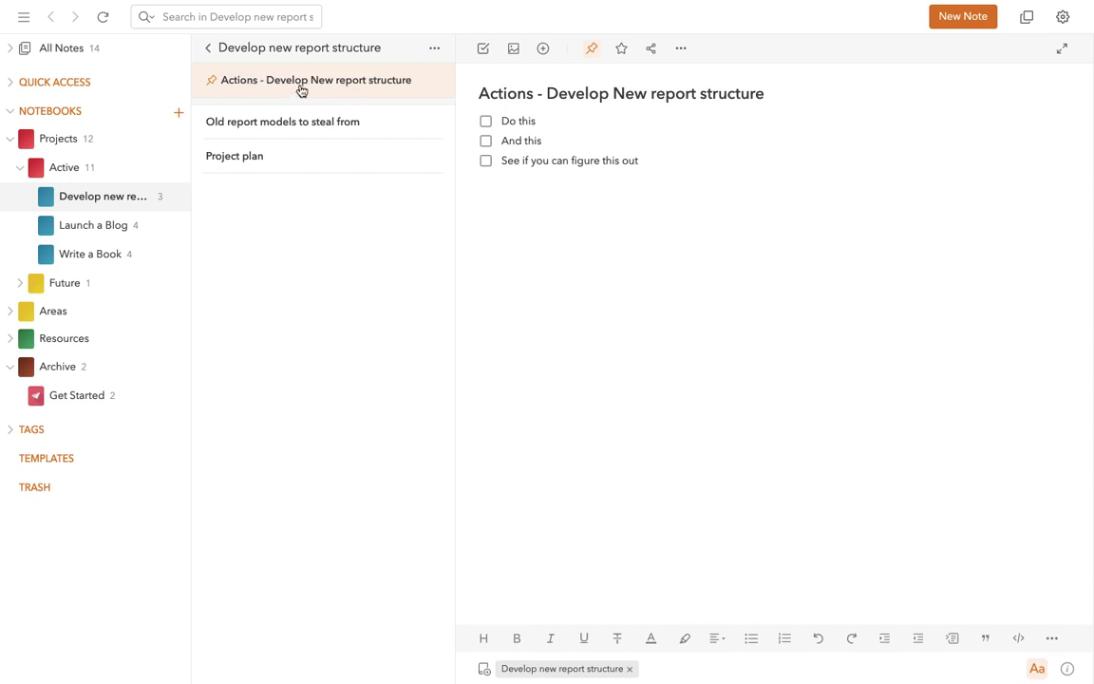
click(68, 140)
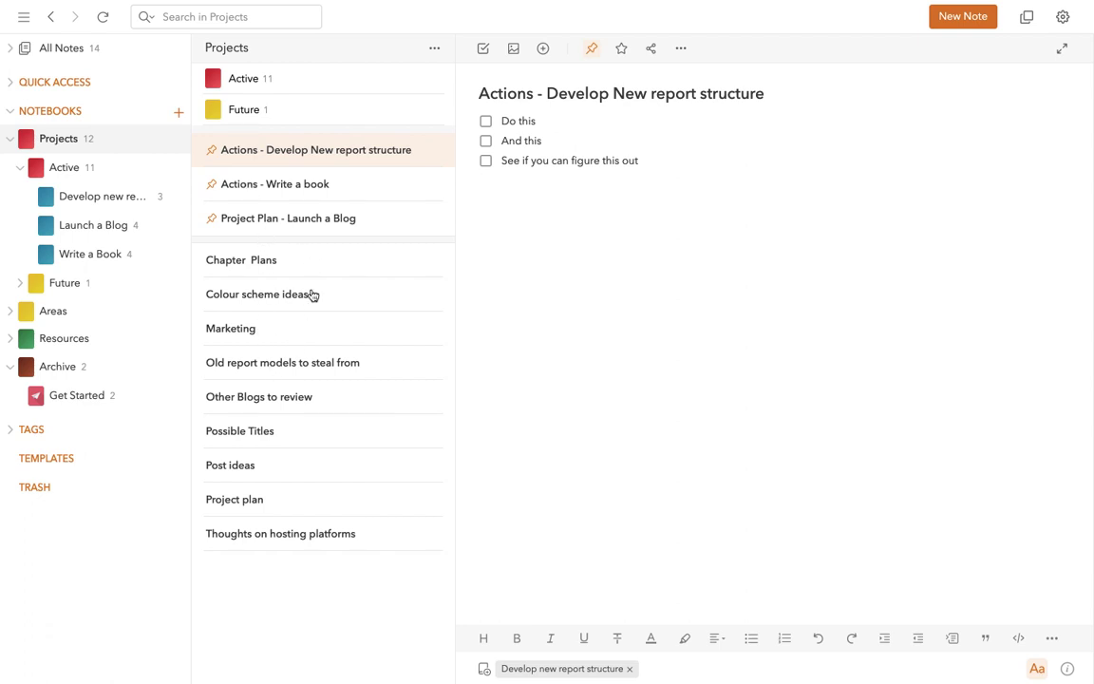
Expand the filters under All Notes, view the notes in Today, and reopen the Projects notebook.
click(75, 57)
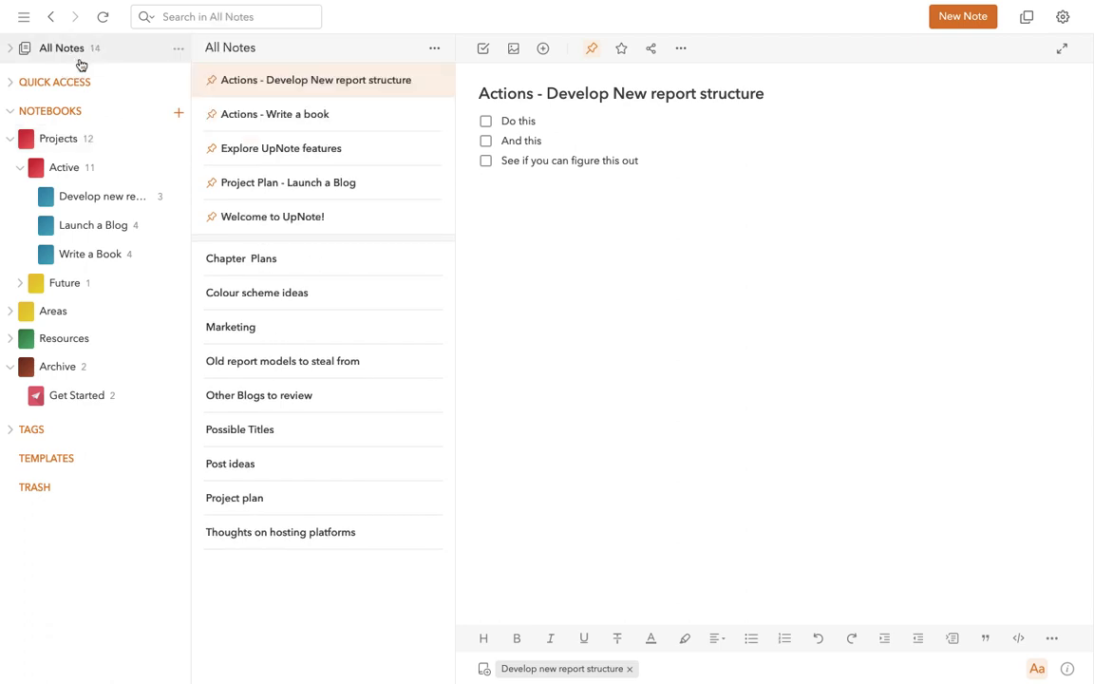
click(10, 47)
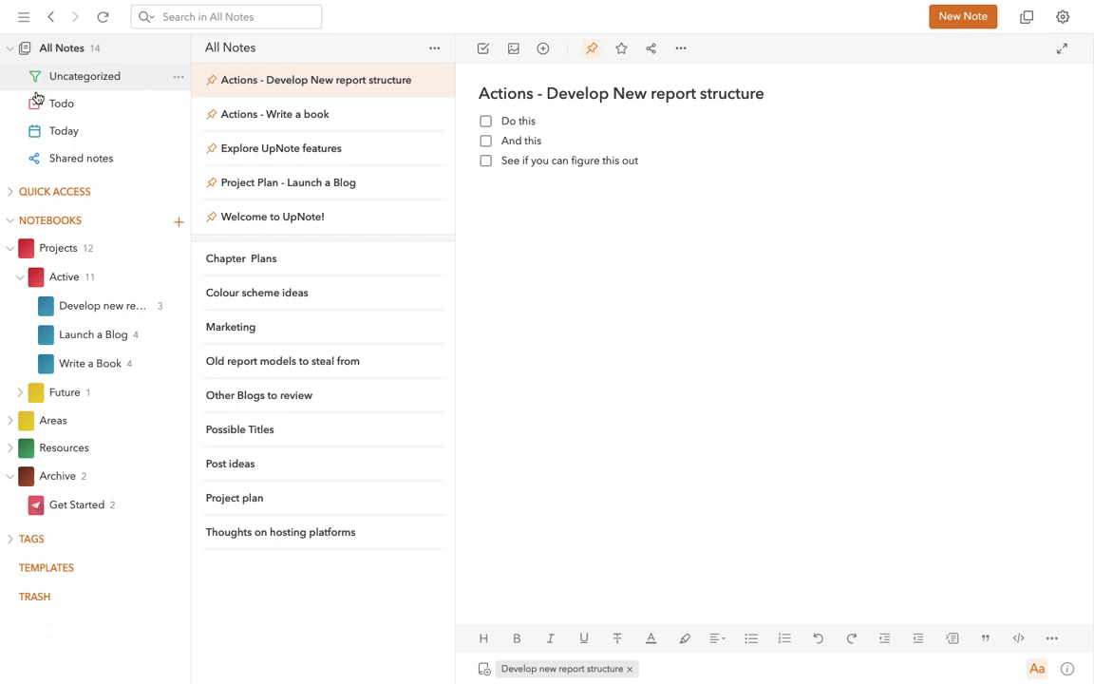
click(67, 133)
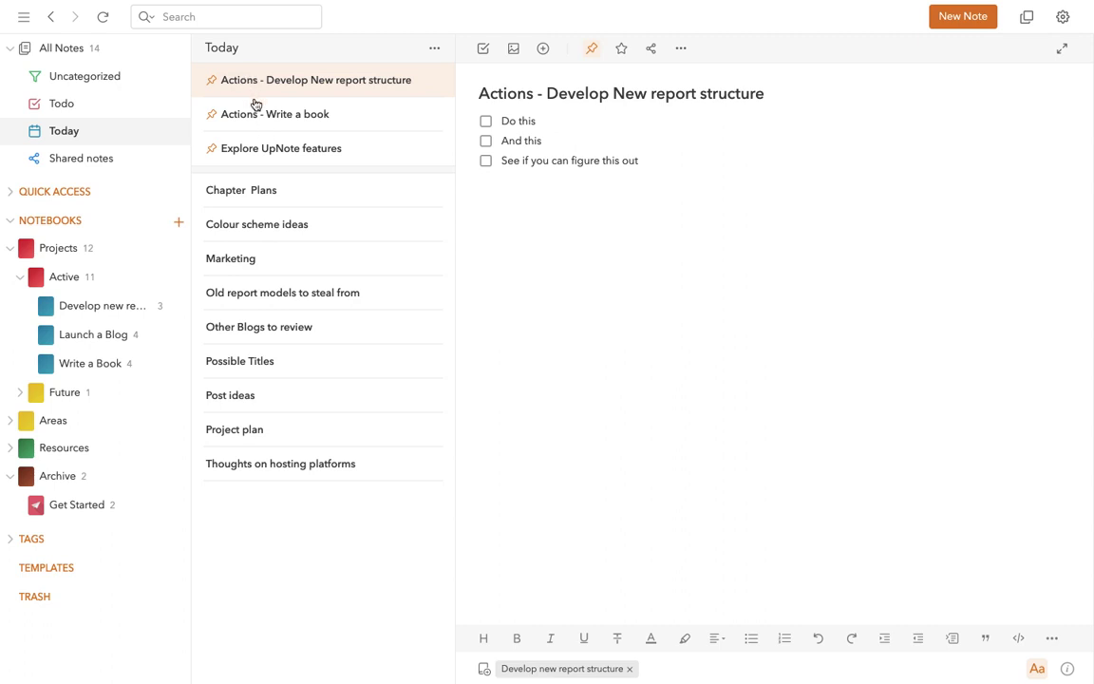
click(58, 250)
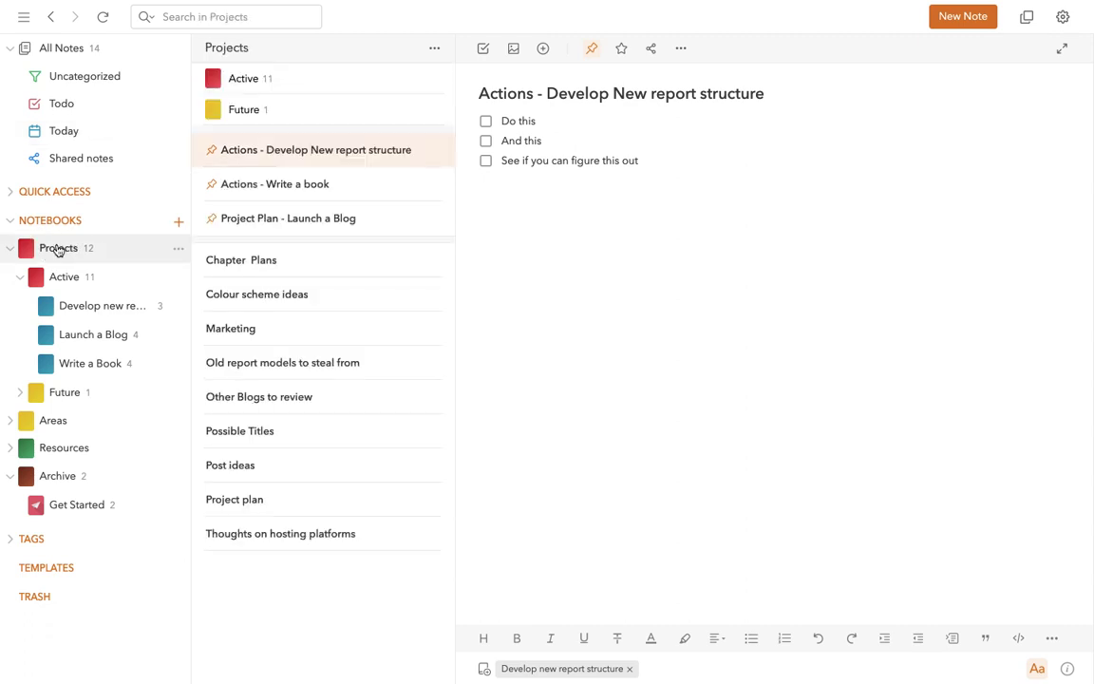
View the notes in the Launch a Blog and Write a Book notebooks, and return to Projects.
click(93, 338)
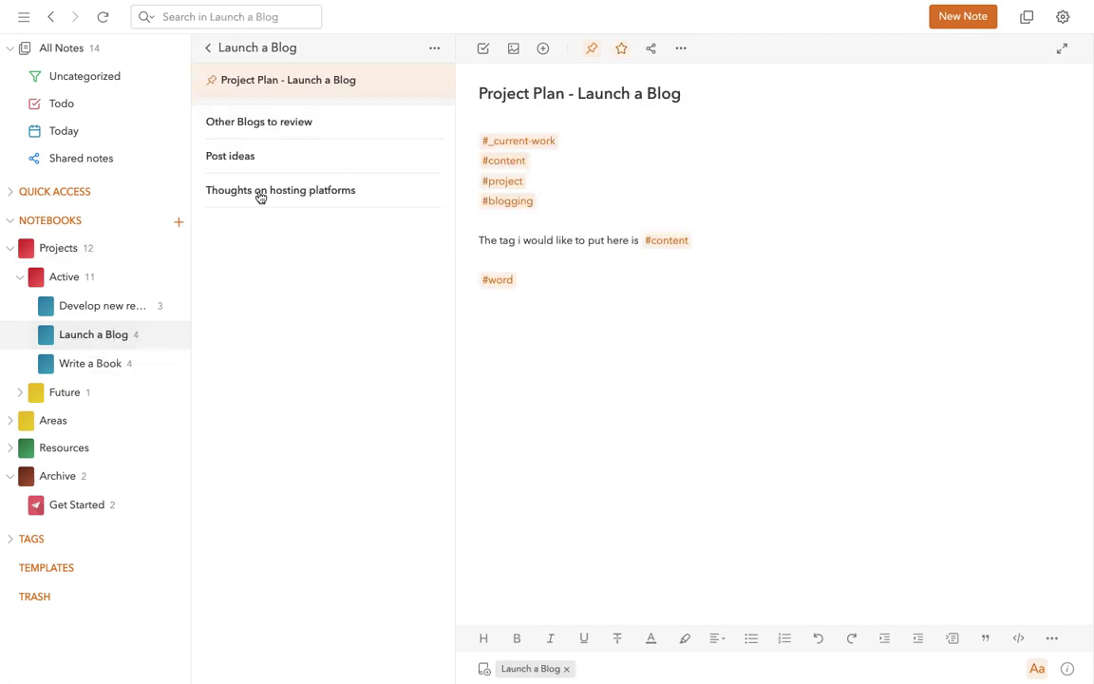
click(100, 362)
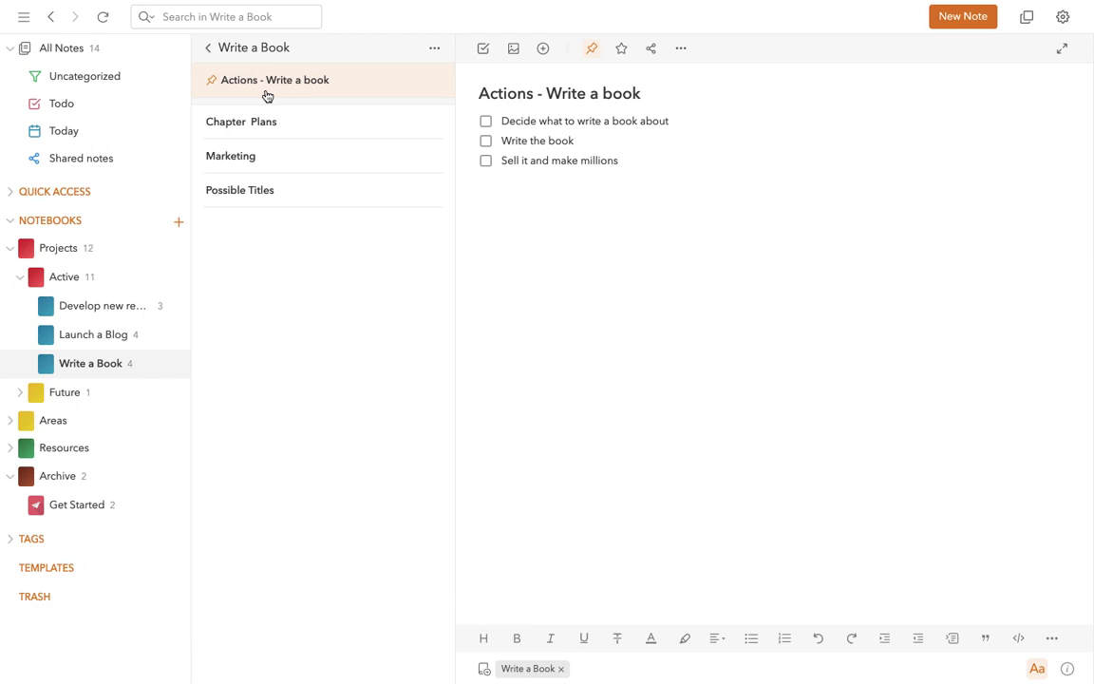
click(51, 250)
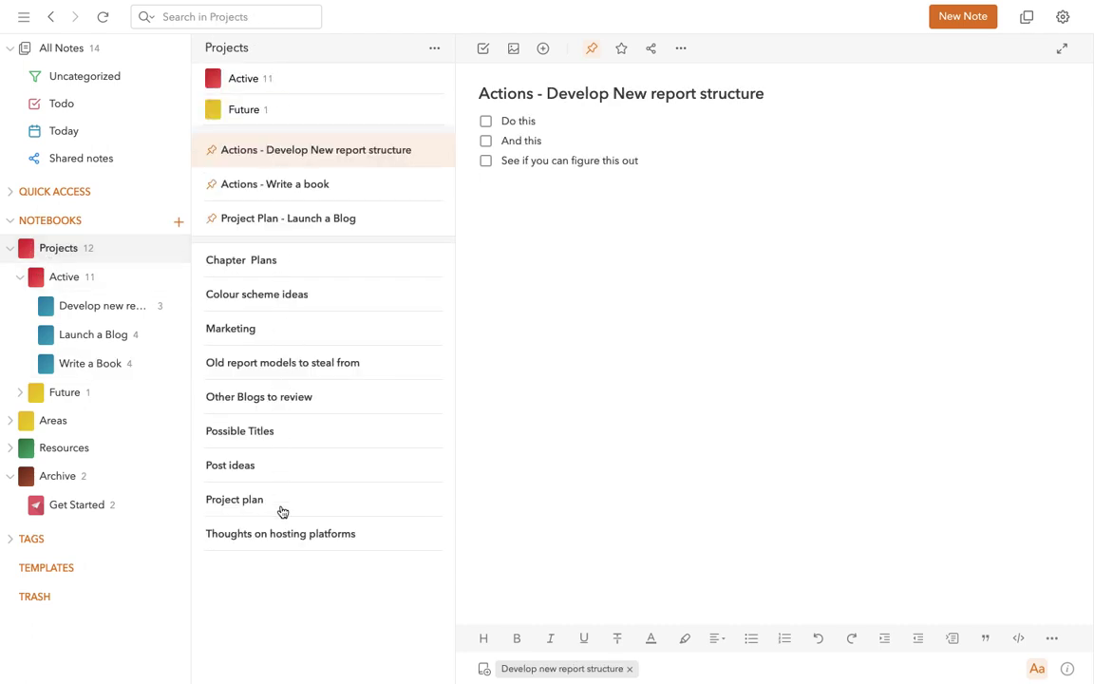
Set the Projects notebook's note sorting to Custom, and move Colour scheme ideas and Thoughts on hosting platforms further down the list.
click(435, 52)
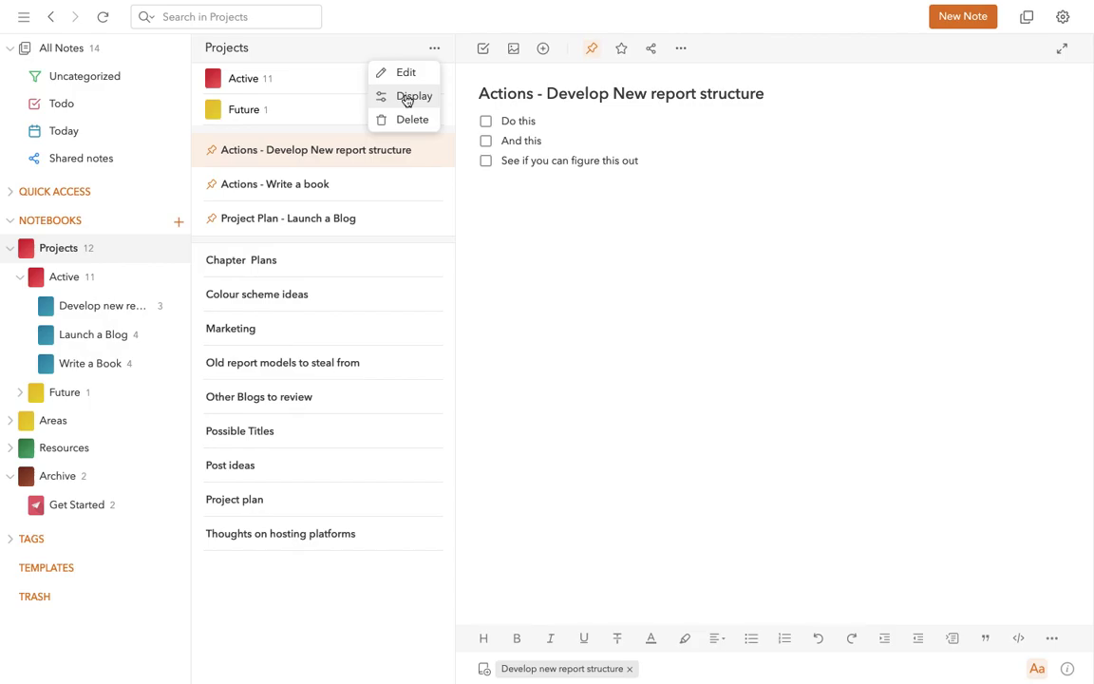
click(407, 98)
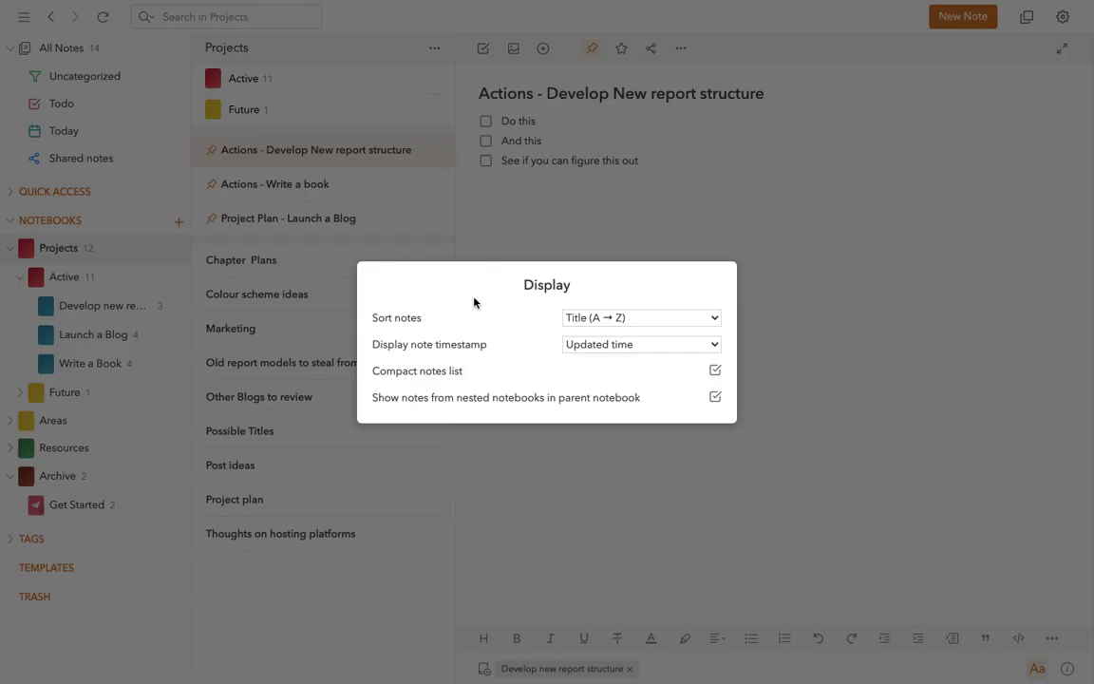
click(642, 319)
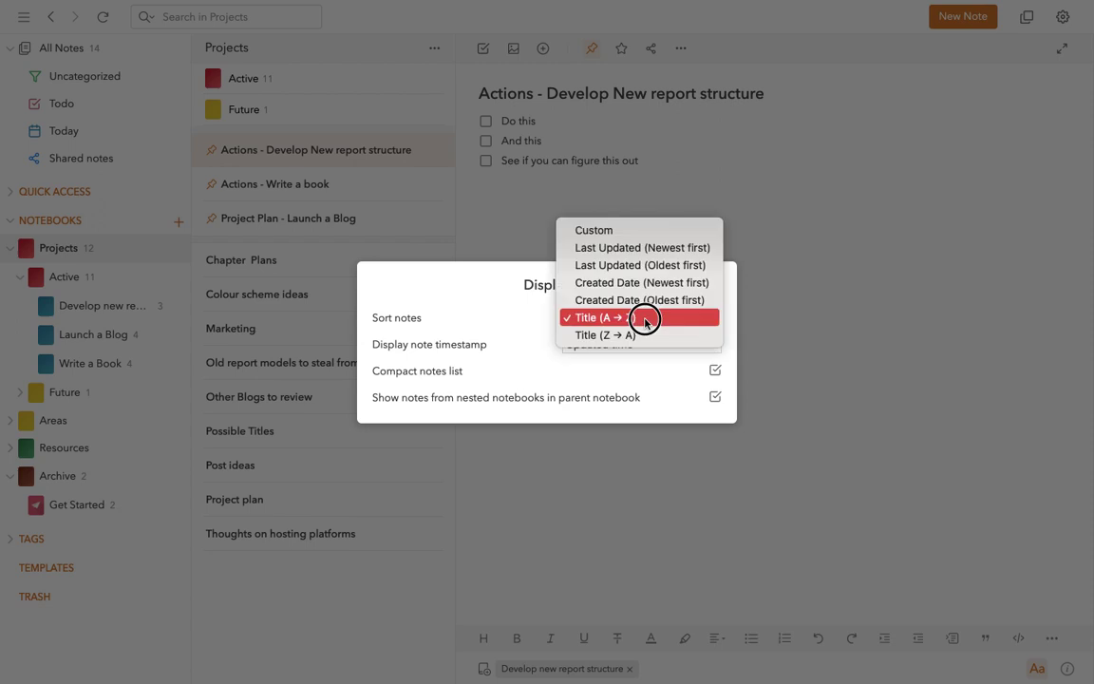
click(611, 232)
click(606, 213)
drag(251, 259, 255, 328)
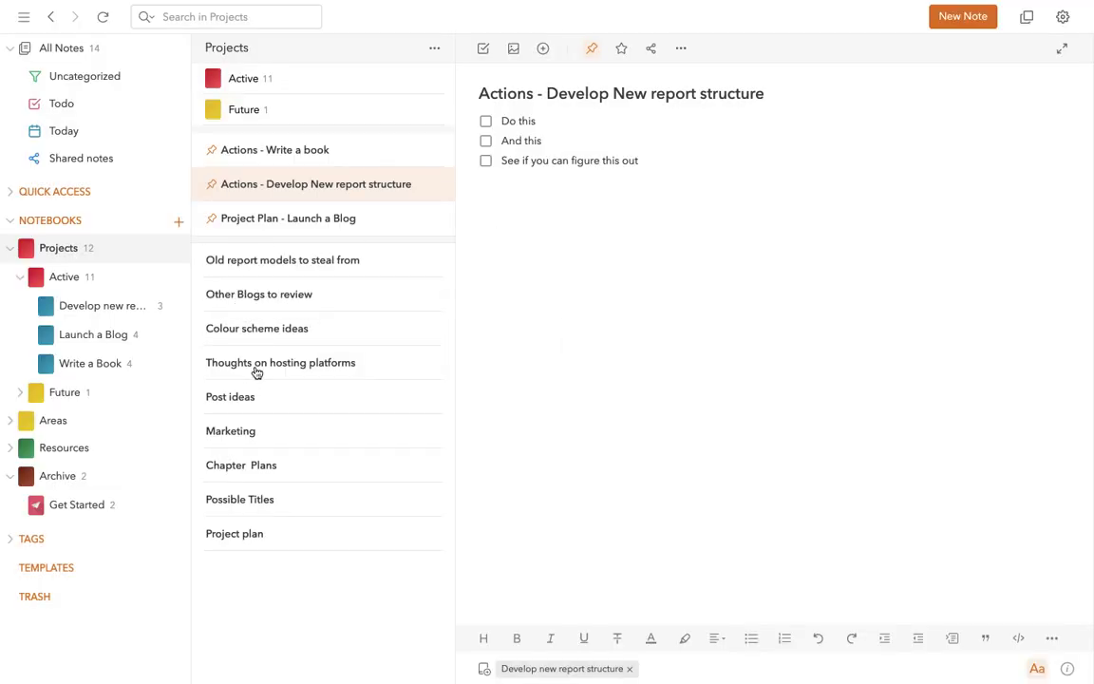
drag(257, 370, 256, 433)
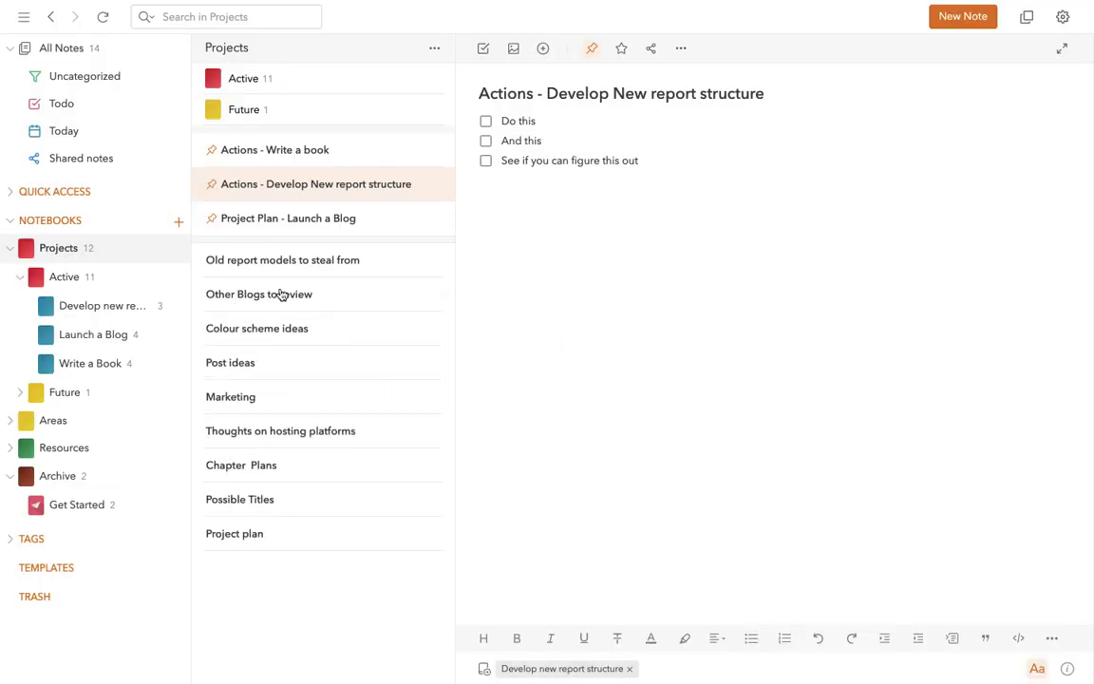
Set the note sorting of the Projects notebook to Title (A → Z) and close its display options.
click(434, 53)
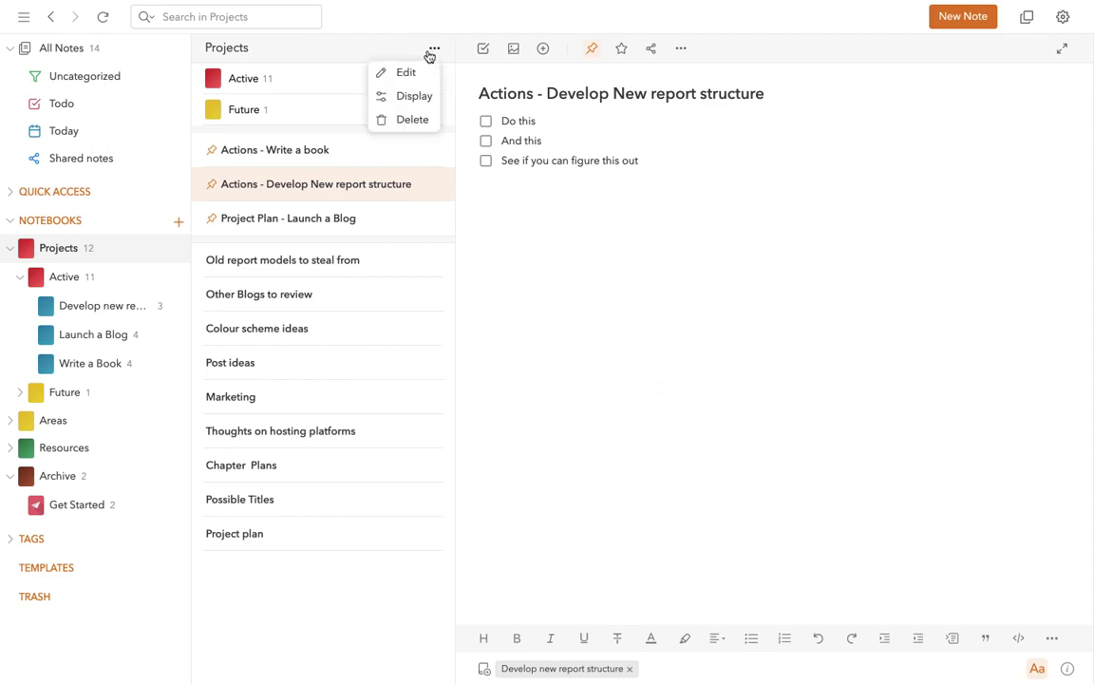
click(399, 97)
click(683, 318)
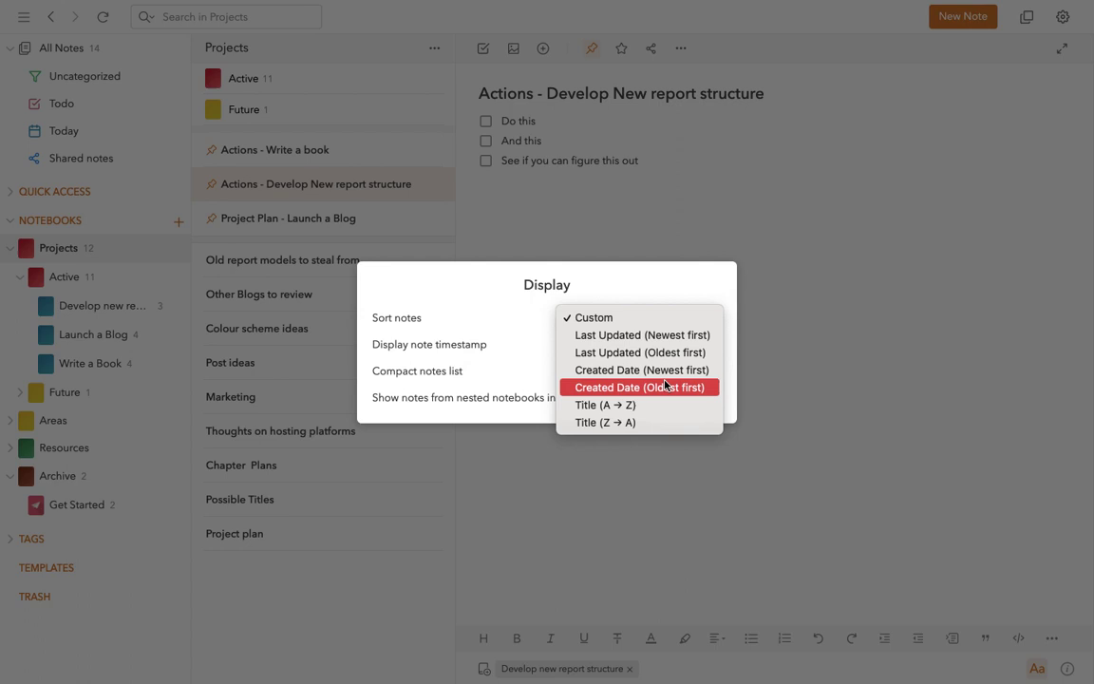
click(627, 410)
click(659, 242)
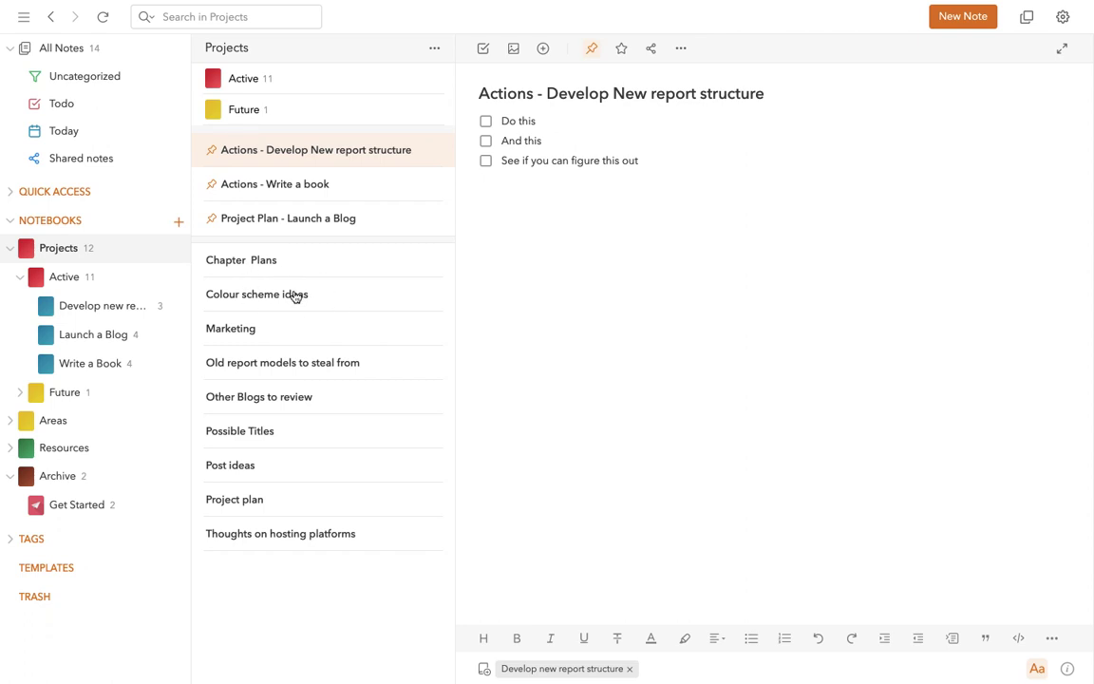
View the Uncategorized filter under All Notes and reopen the Projects notebook.
click(76, 60)
click(81, 76)
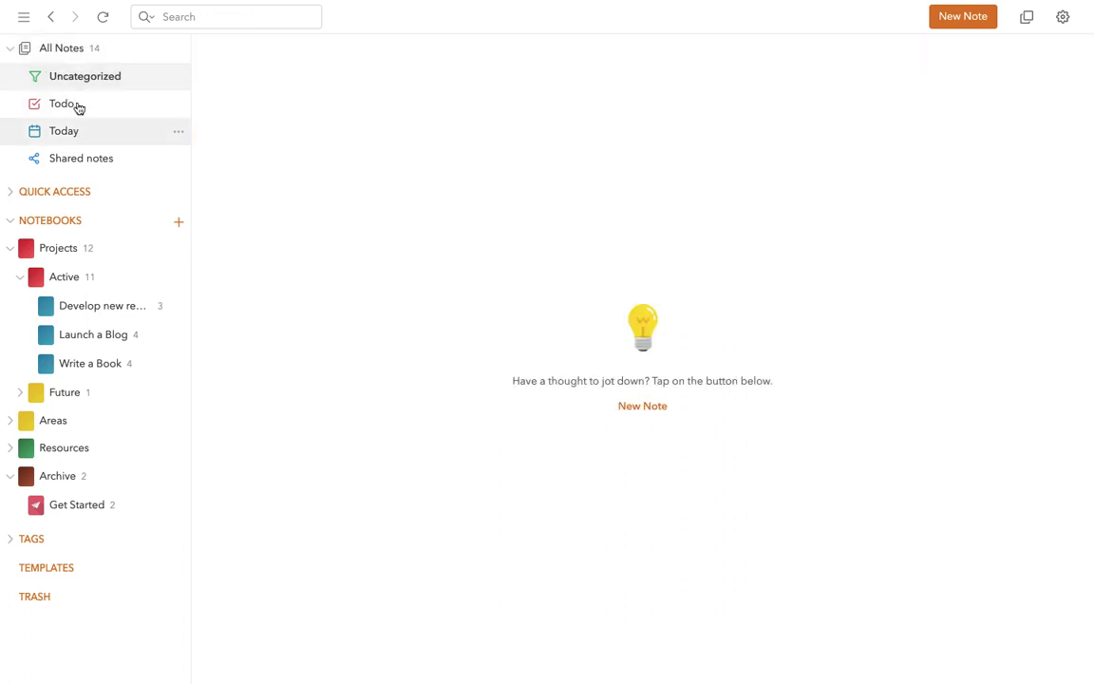
click(63, 245)
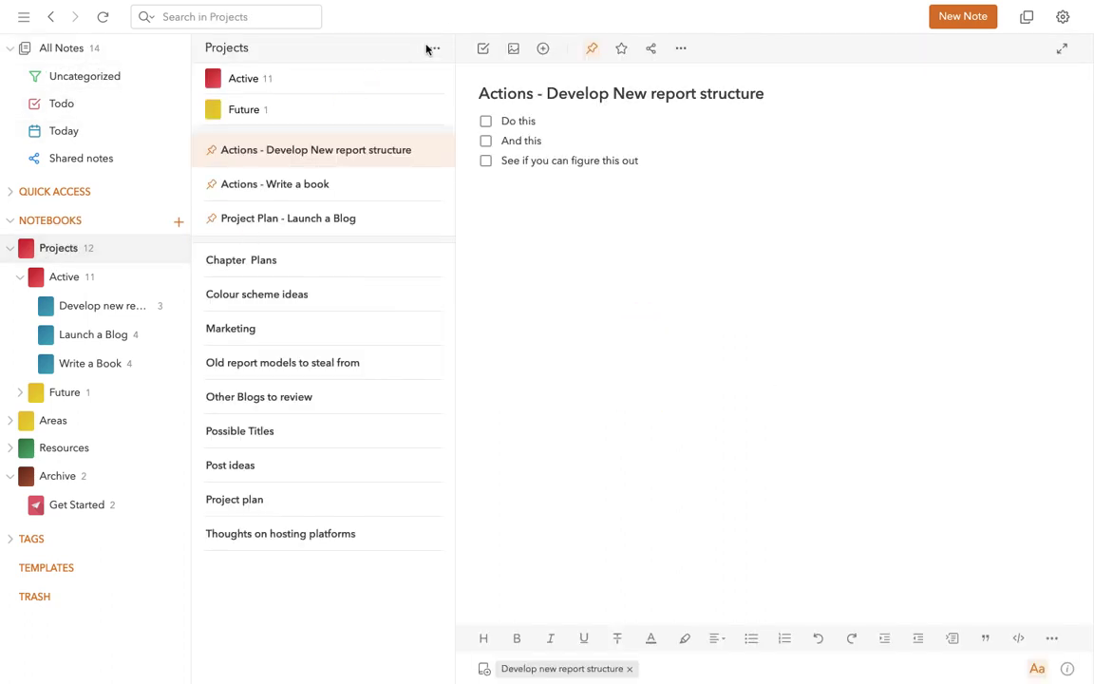
Turn off the compact notes list for the Projects notebook and look through the notes with their previews and timestamps.
click(433, 48)
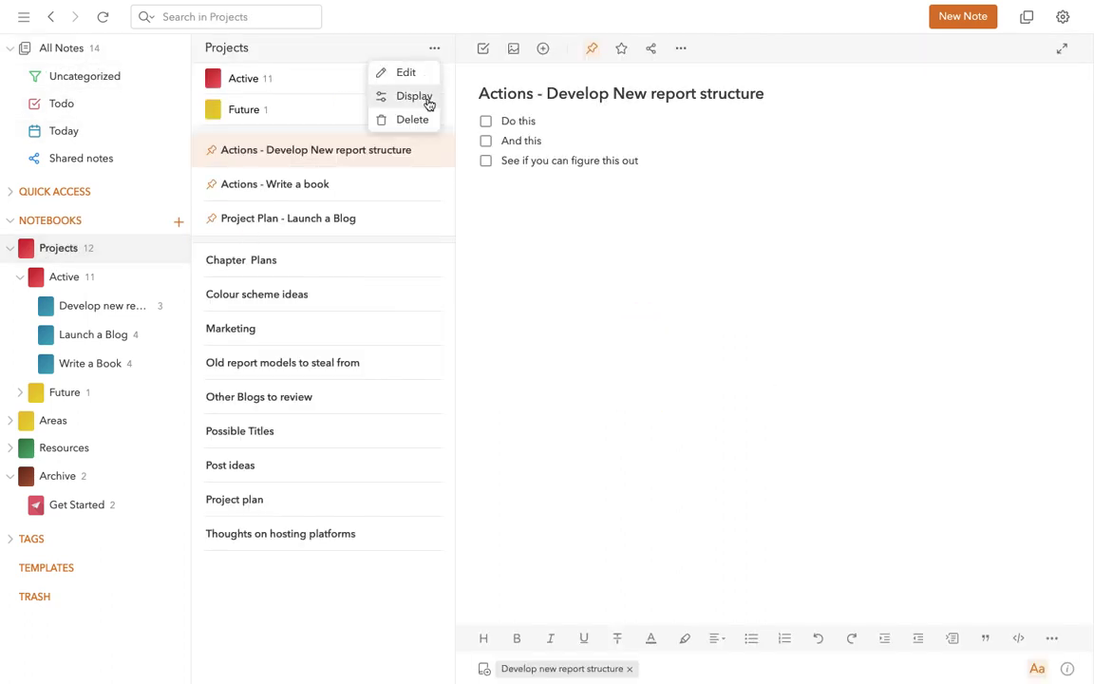
click(415, 95)
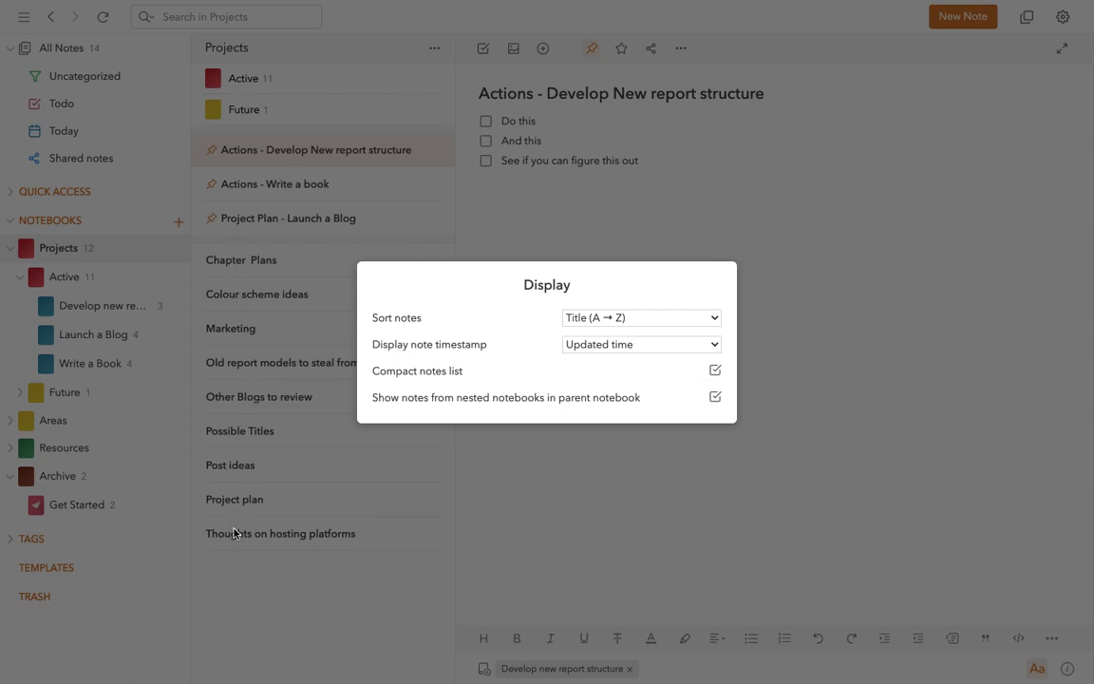
click(716, 371)
click(667, 504)
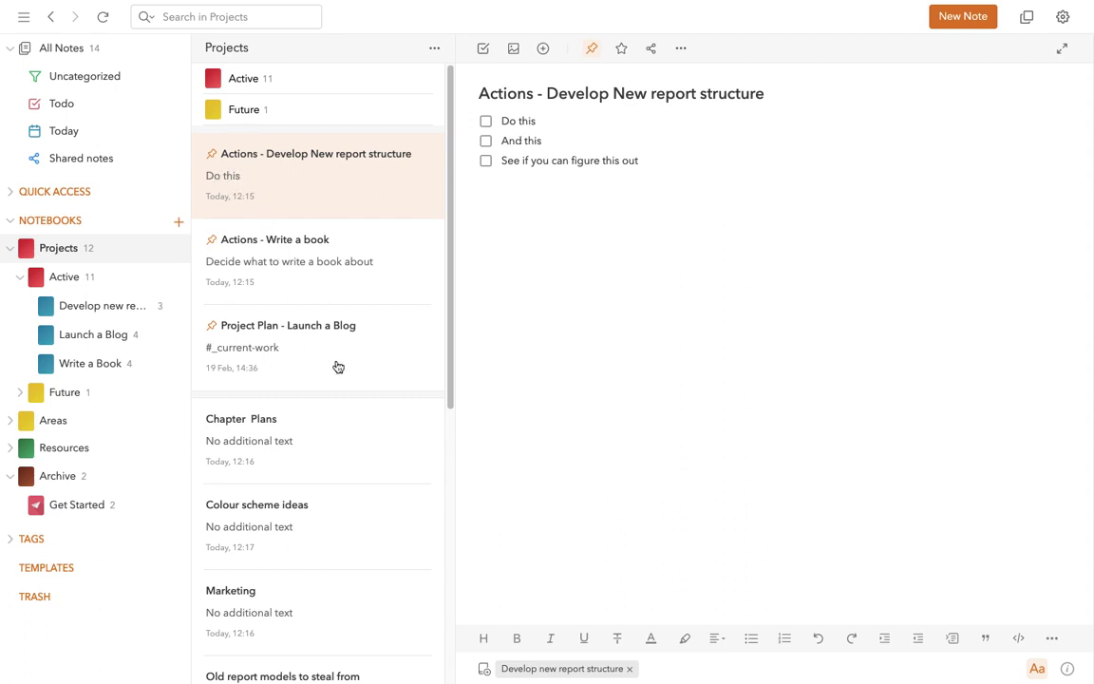
scroll(337, 367, down, 1)
scroll(338, 367, down, 5)
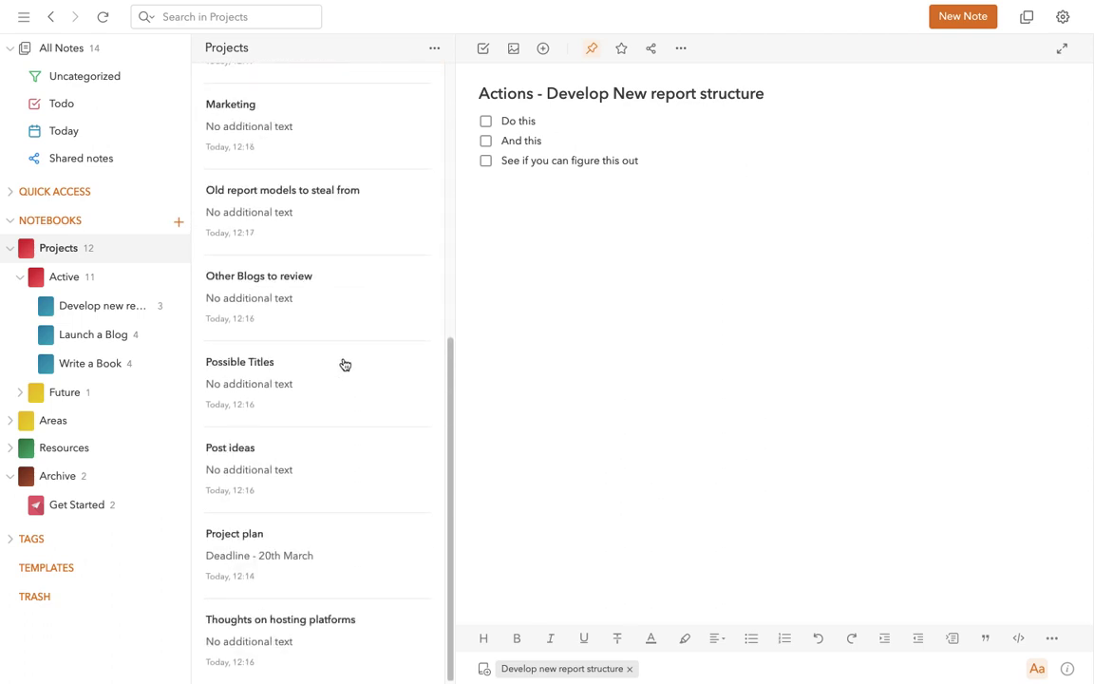
scroll(340, 365, up, 6)
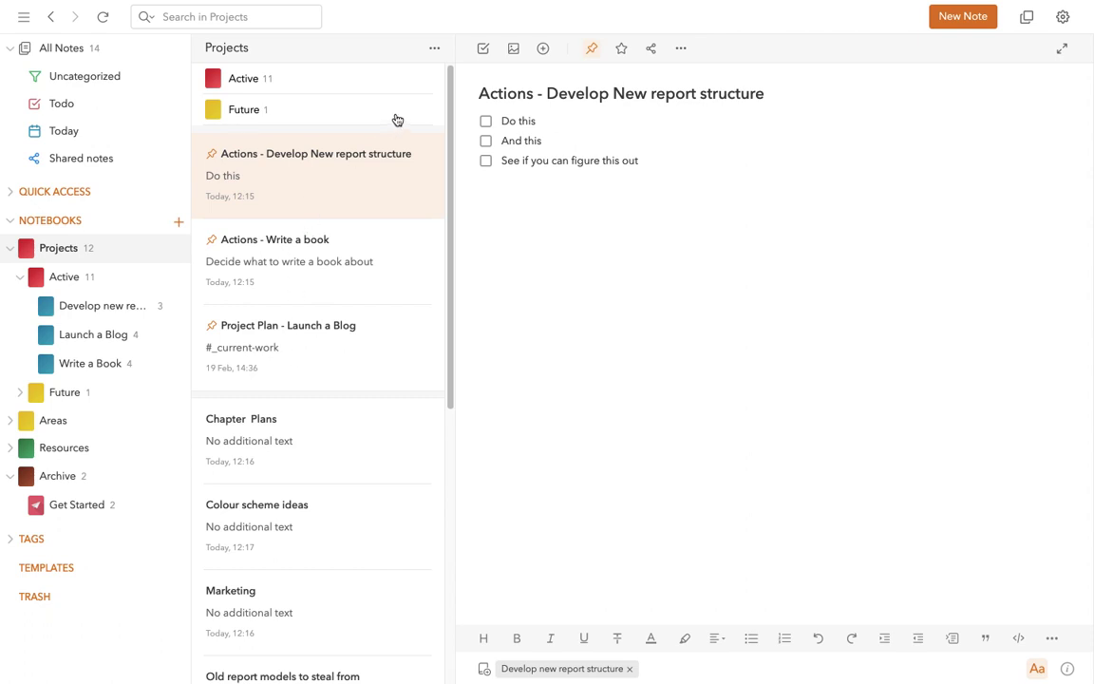
Set the Projects notebook's note timestamp display to None and switch it back to Updated time.
click(434, 47)
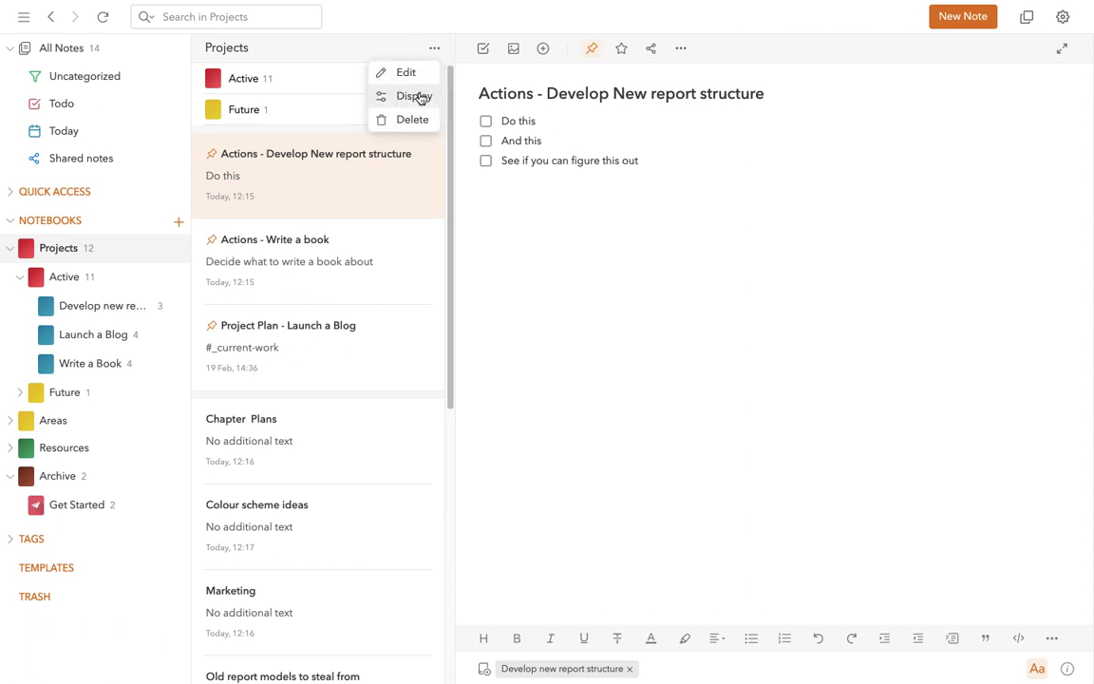
click(418, 95)
click(591, 345)
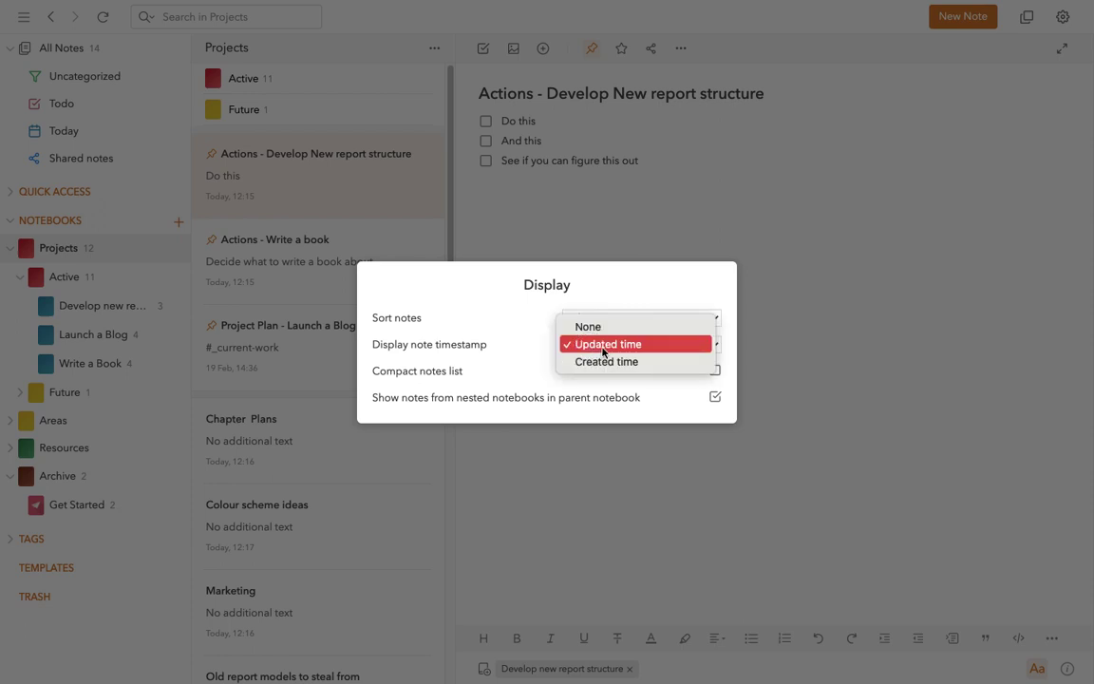
click(613, 329)
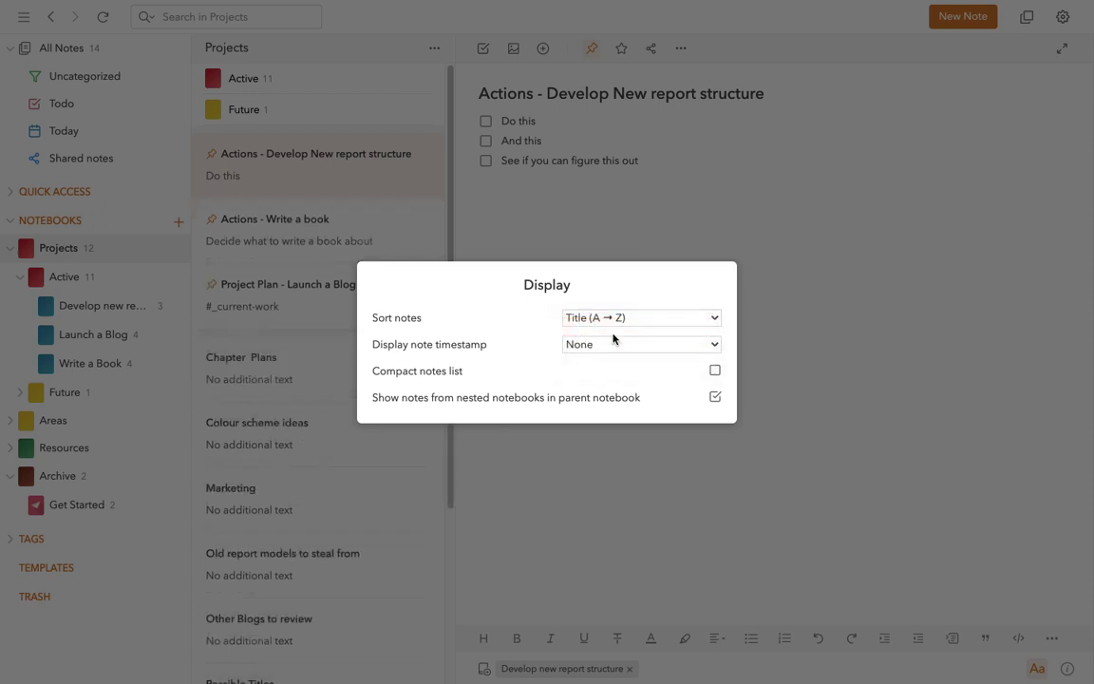
click(615, 346)
click(612, 362)
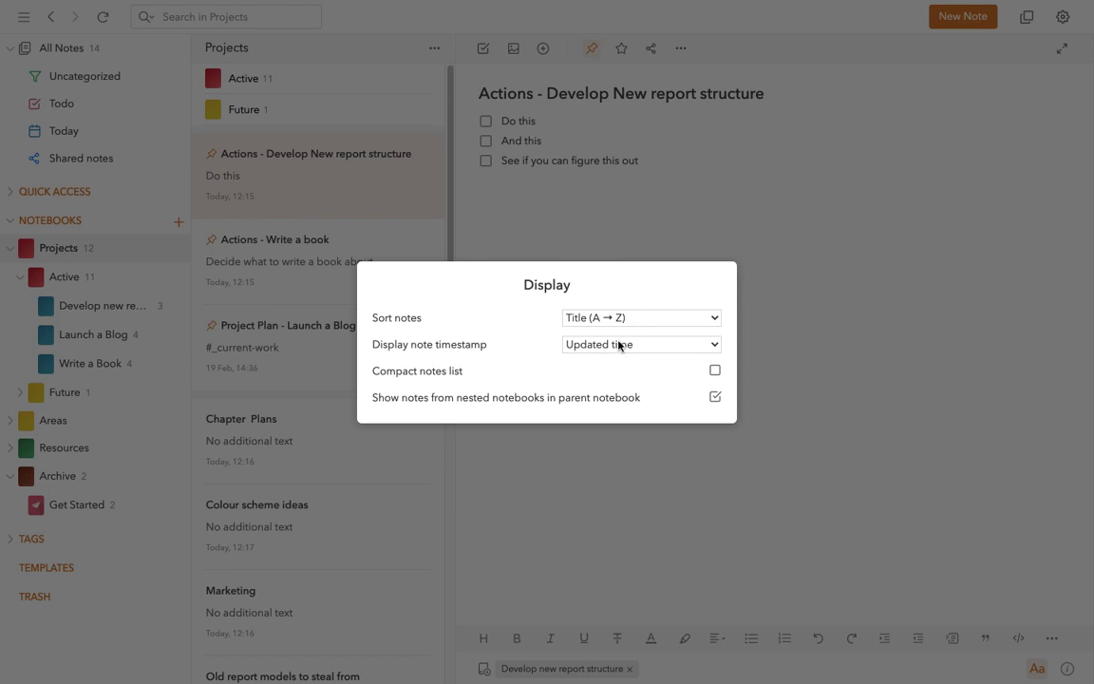
Set the Projects notebook's note timestamp display to Created time and look through the timestamps in its notes list.
click(622, 345)
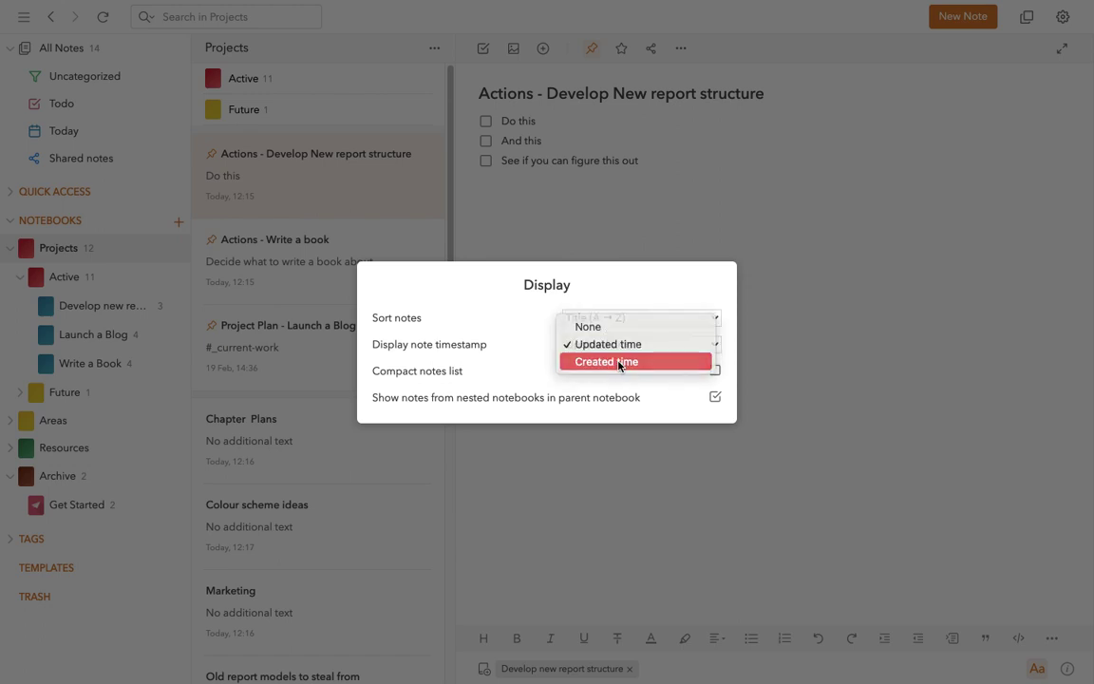
click(618, 363)
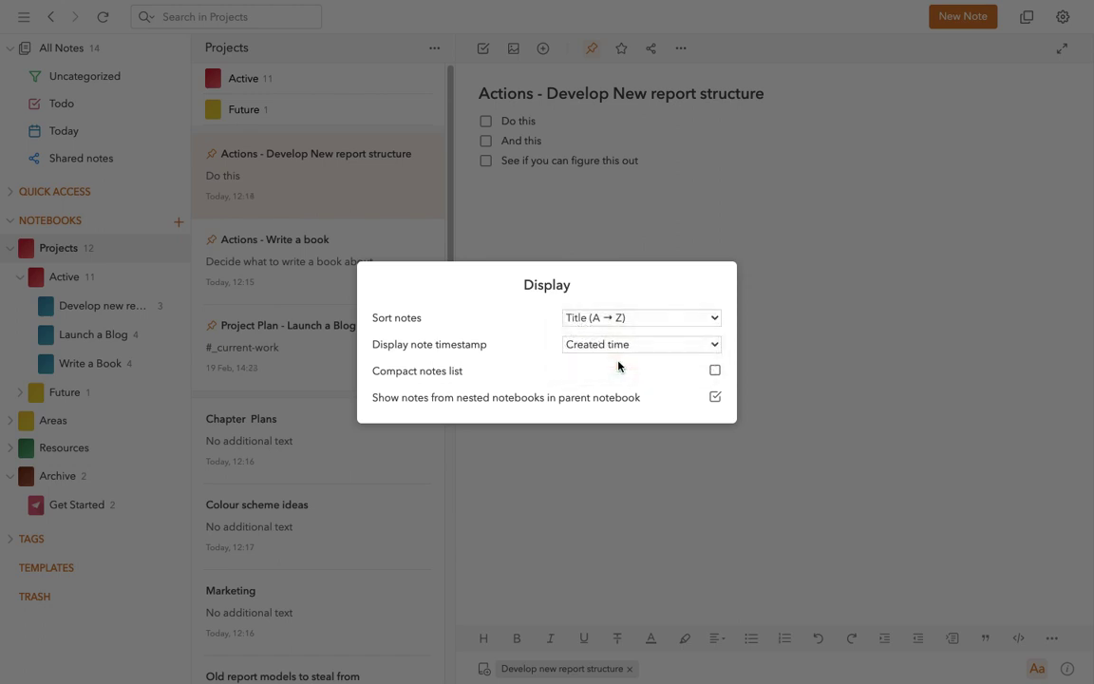
click(613, 523)
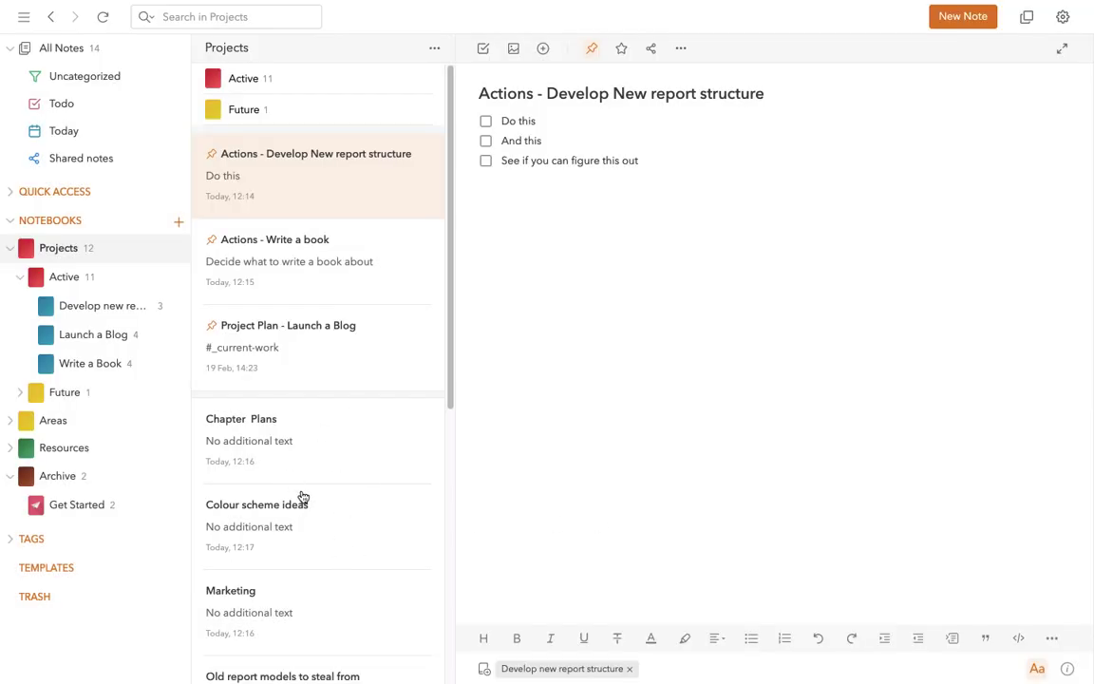
scroll(307, 495, down, 10)
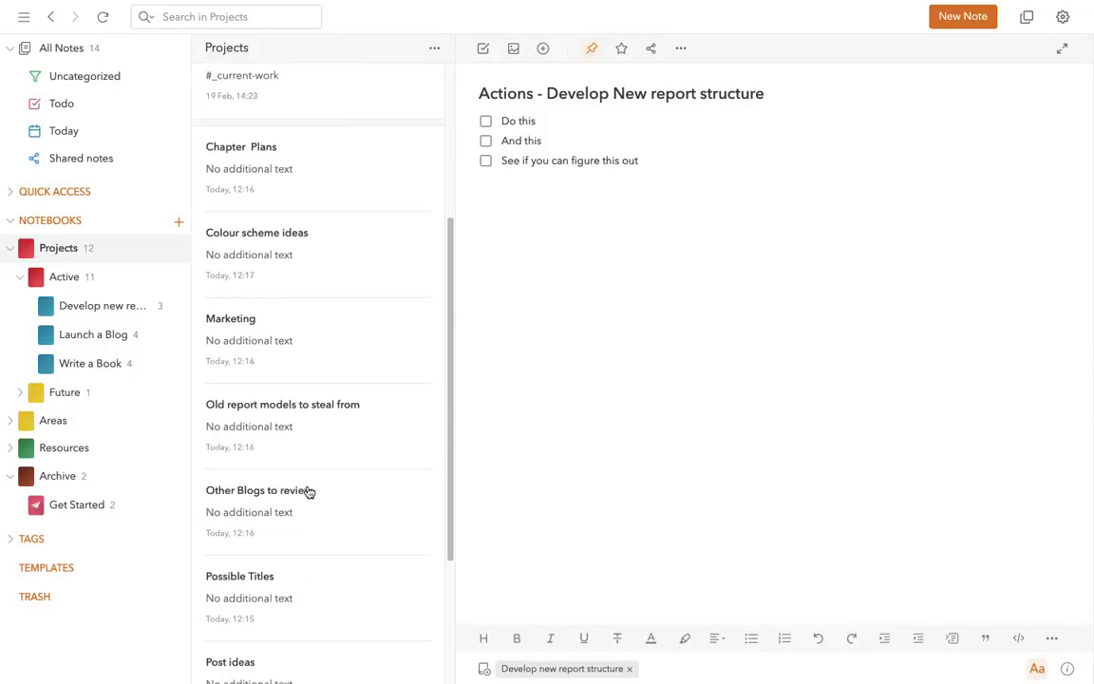
scroll(309, 492, up, 10)
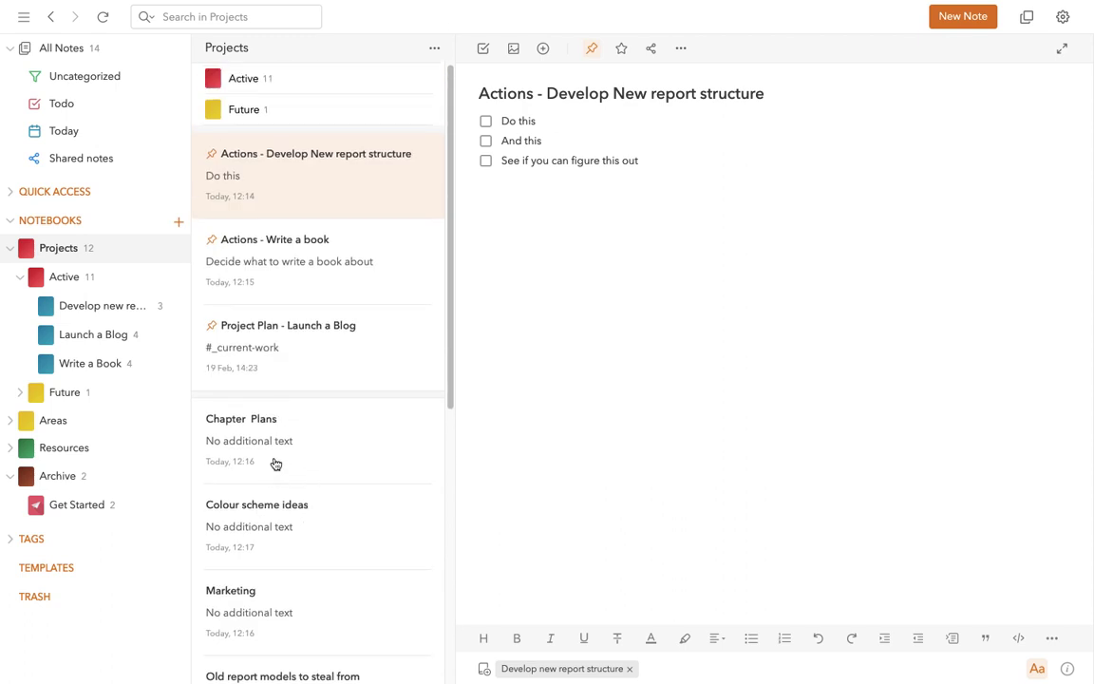
Turn on the compact notes list for the Projects notebook and close its display options.
click(435, 48)
click(427, 97)
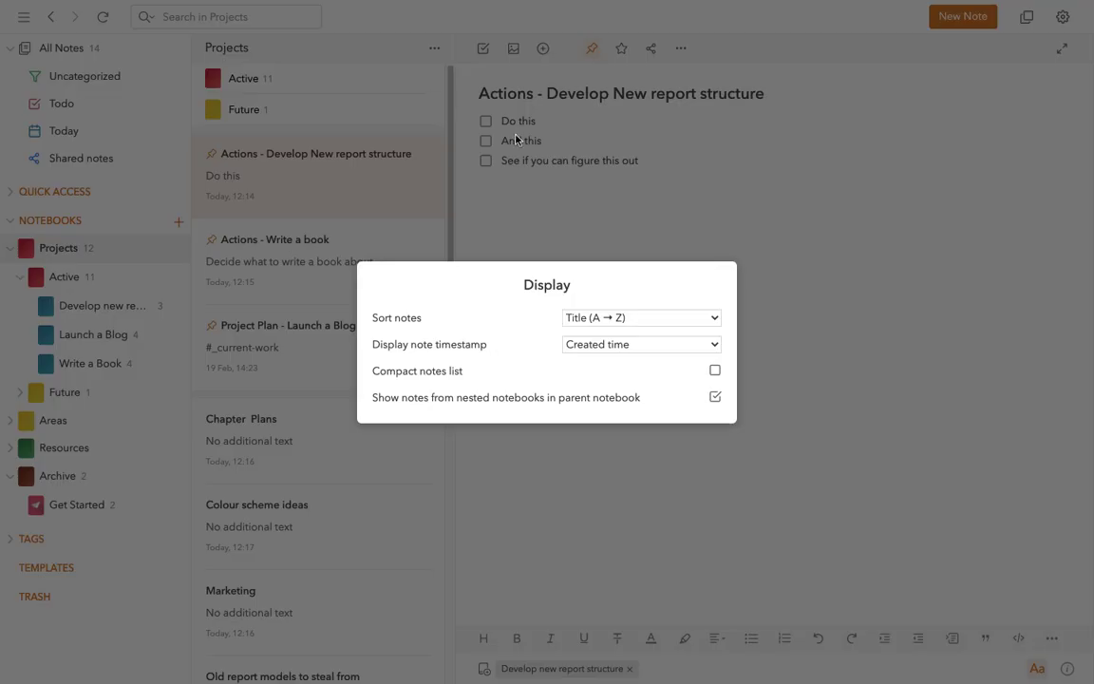
click(717, 373)
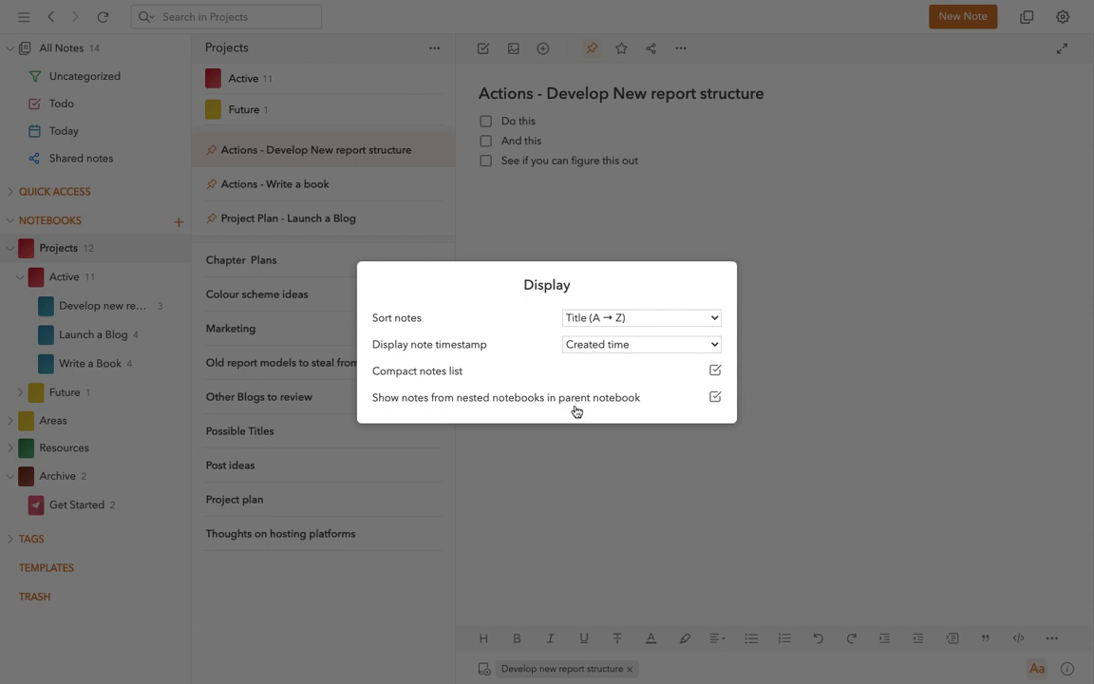
click(614, 491)
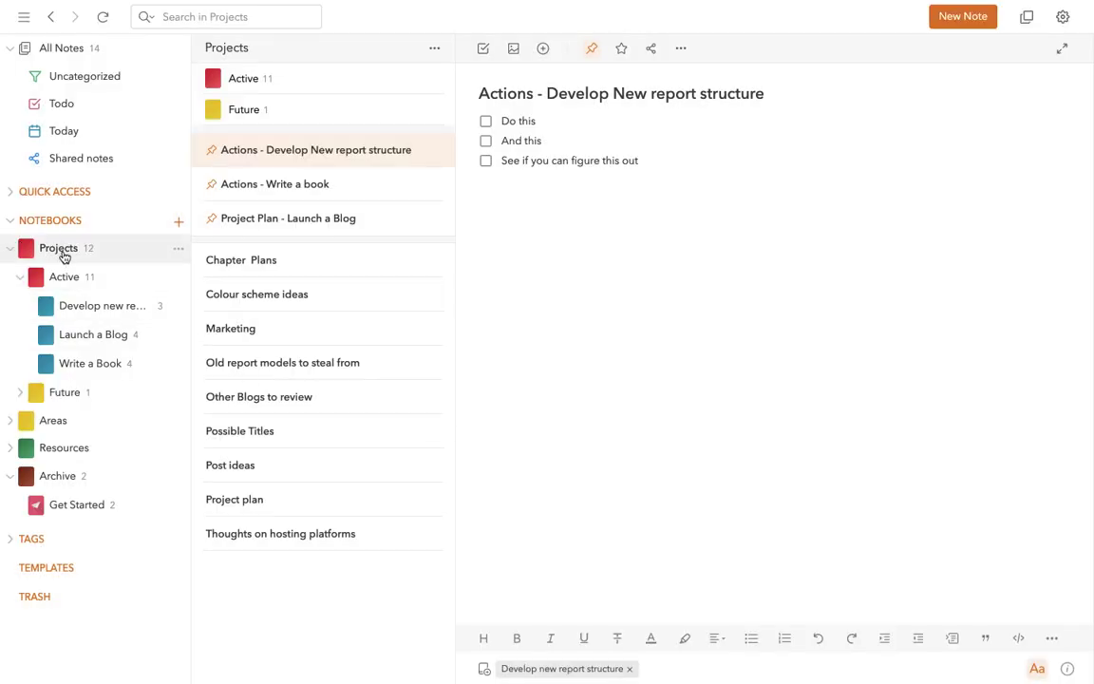
Expand the Future notebook and turn off showing notes from nested notebooks in the parent notebook for Projects.
click(63, 251)
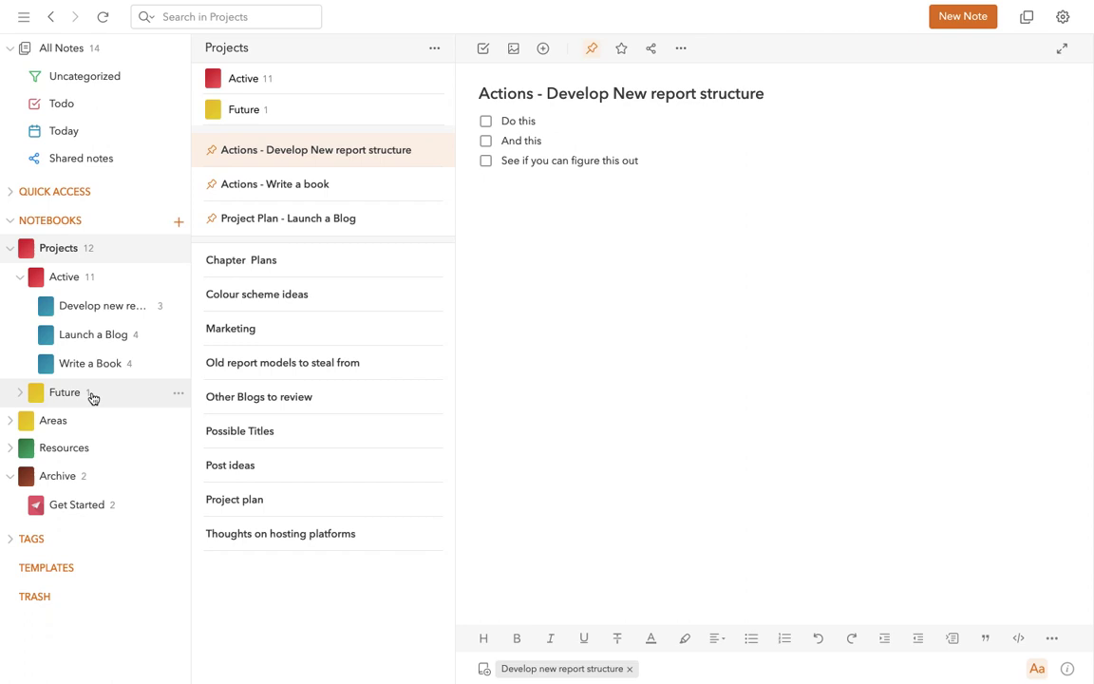
click(20, 392)
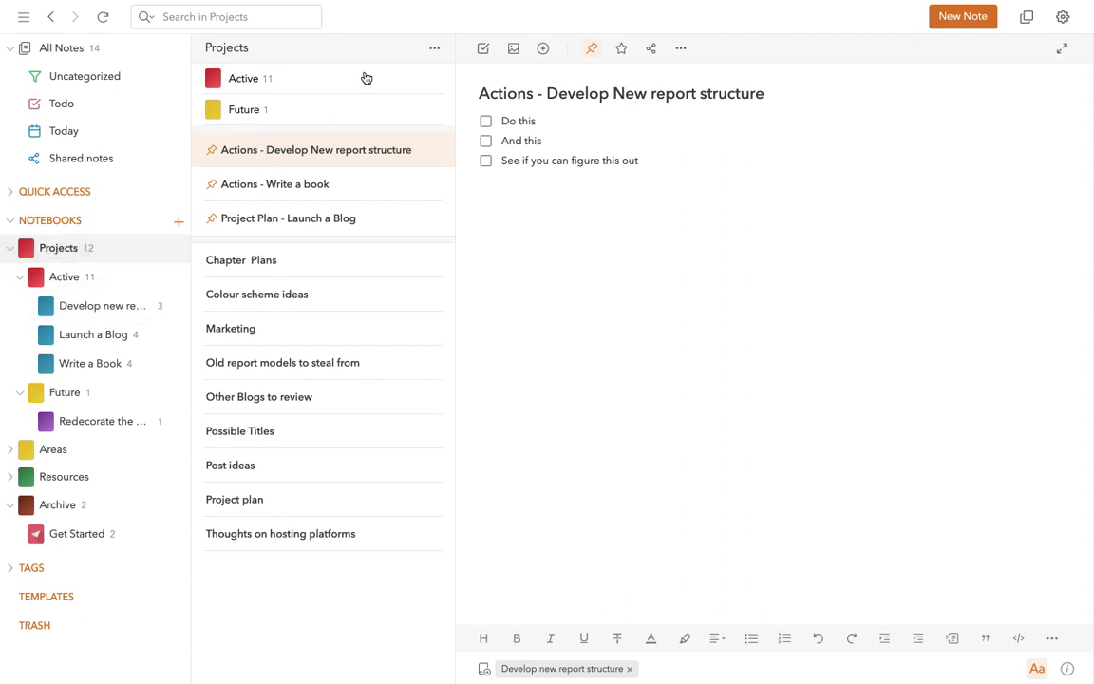
click(433, 49)
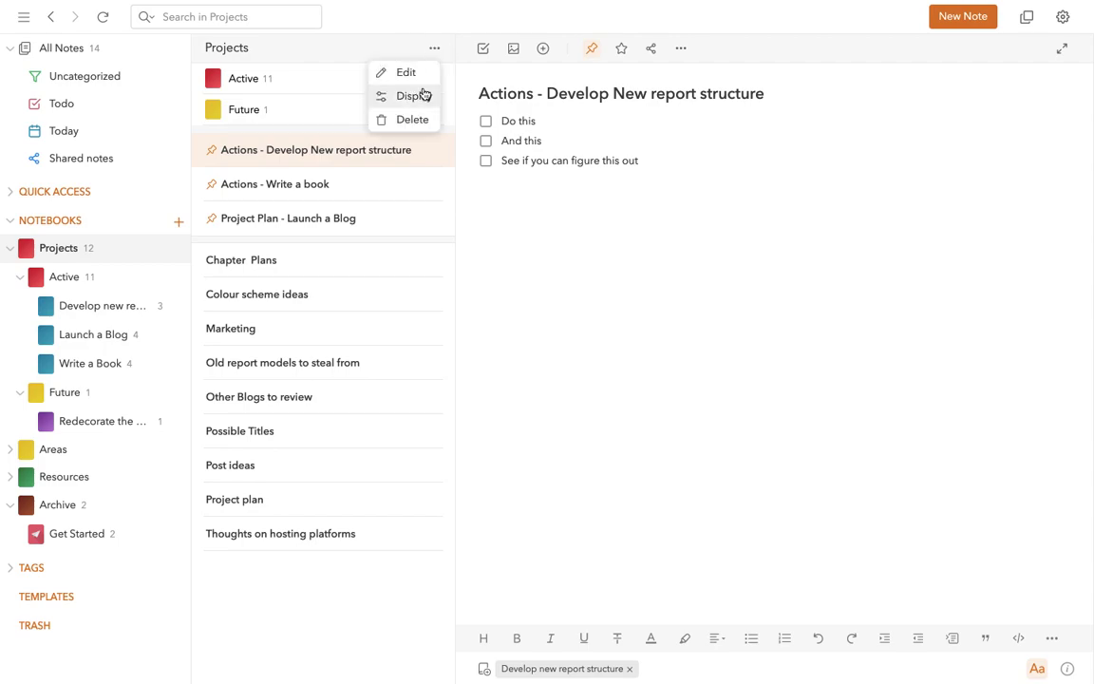
click(422, 96)
click(717, 399)
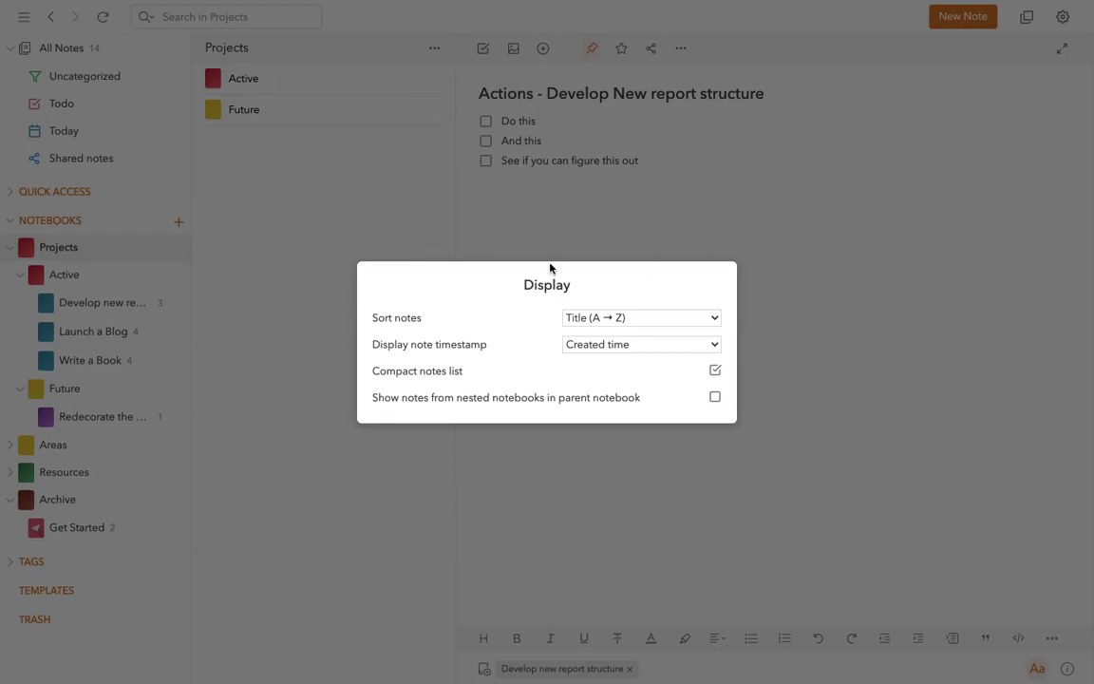
click(544, 227)
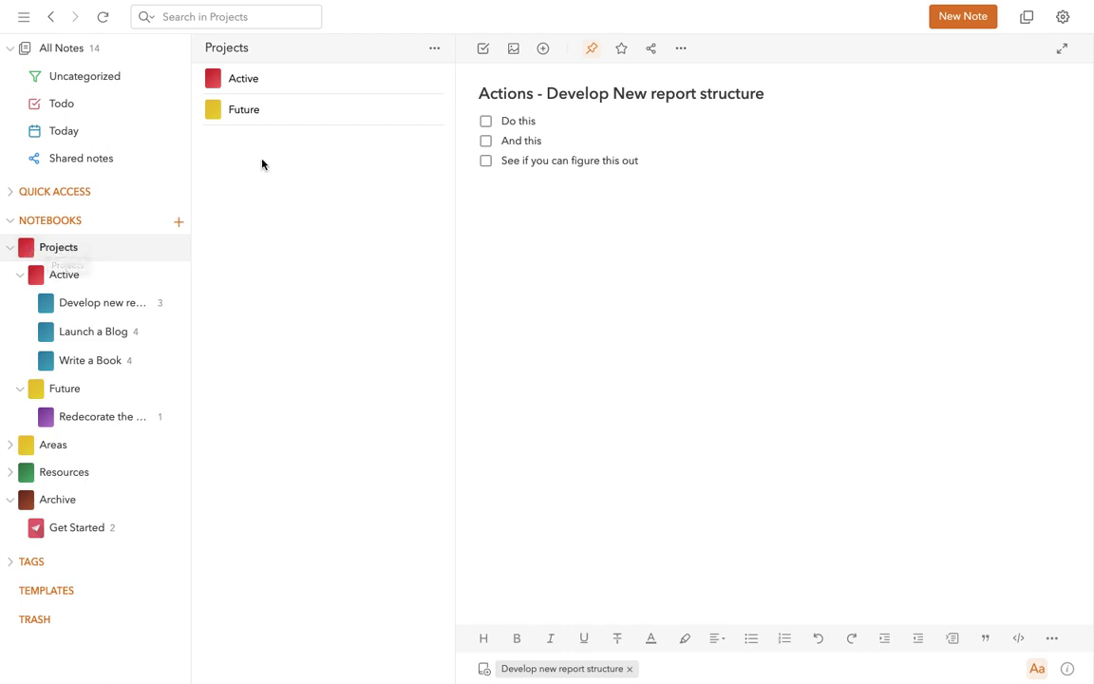
View the Develop new report structure notebook, return to Projects, and turn on showing notes from nested notebooks in the parent notebook.
click(89, 305)
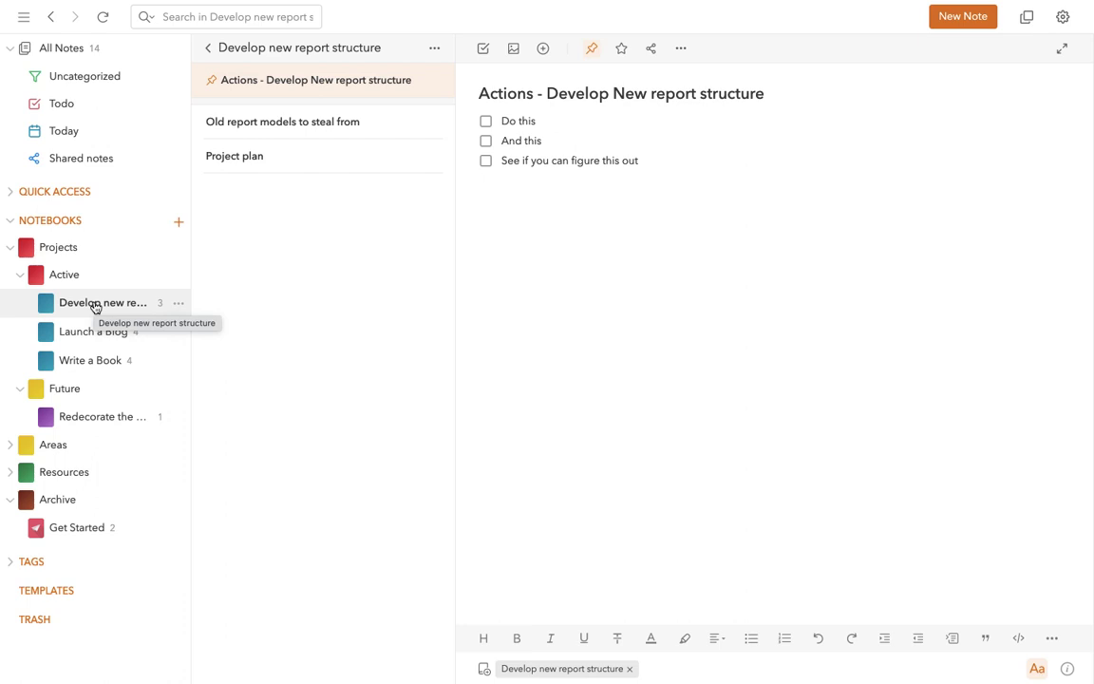
click(57, 250)
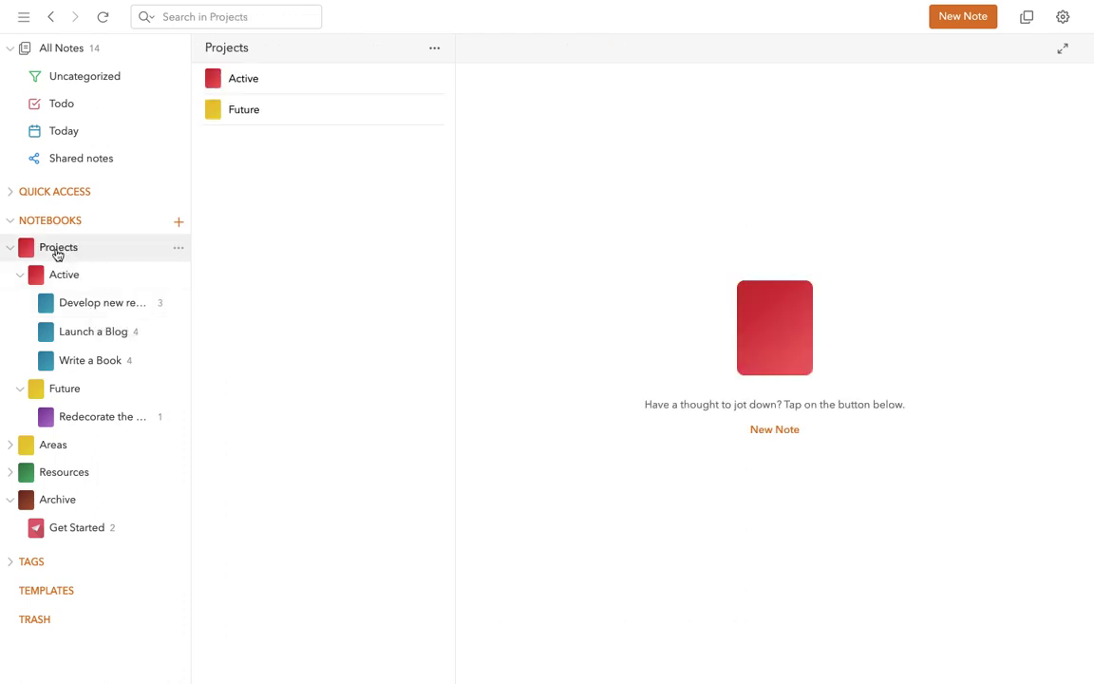
click(433, 48)
click(415, 96)
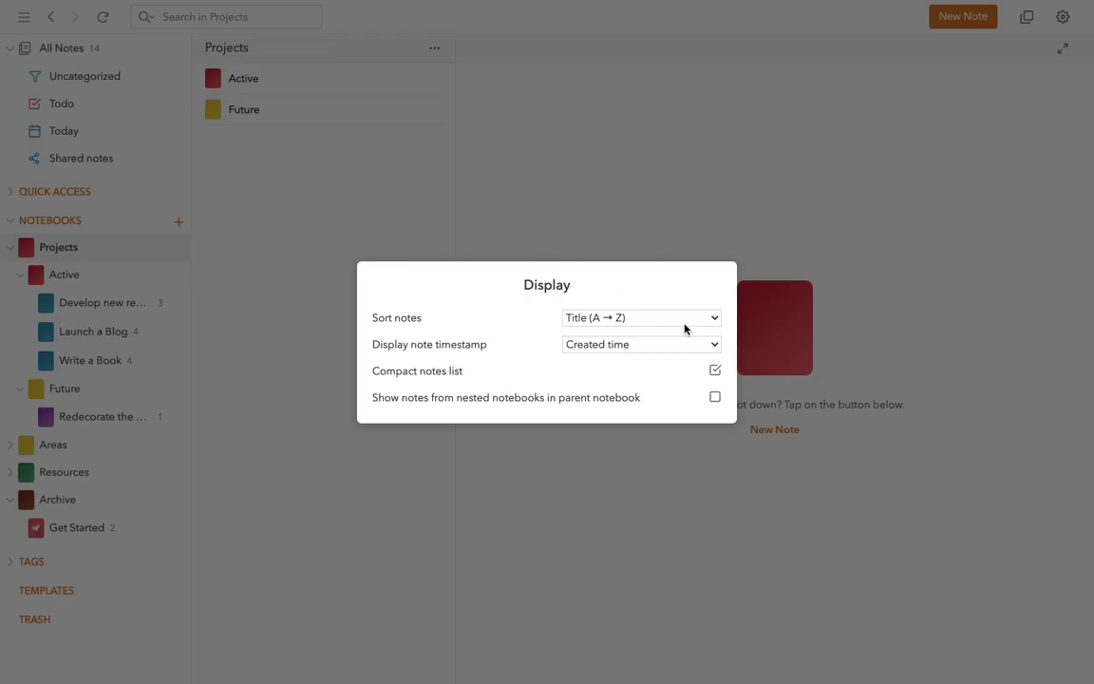
click(714, 398)
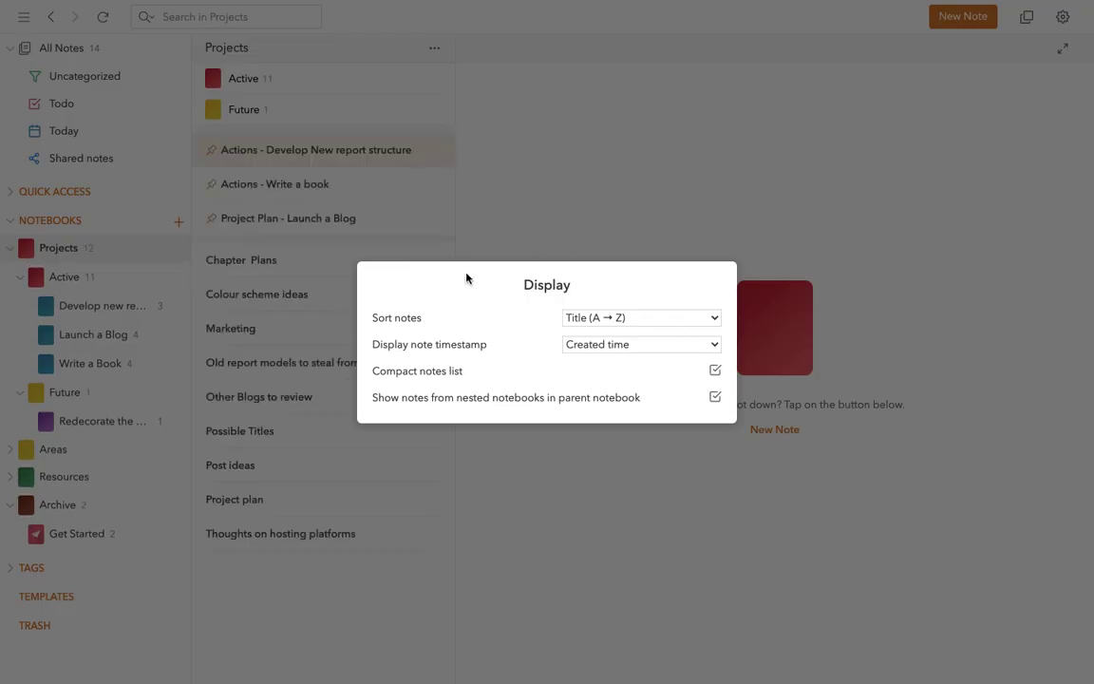
click(527, 174)
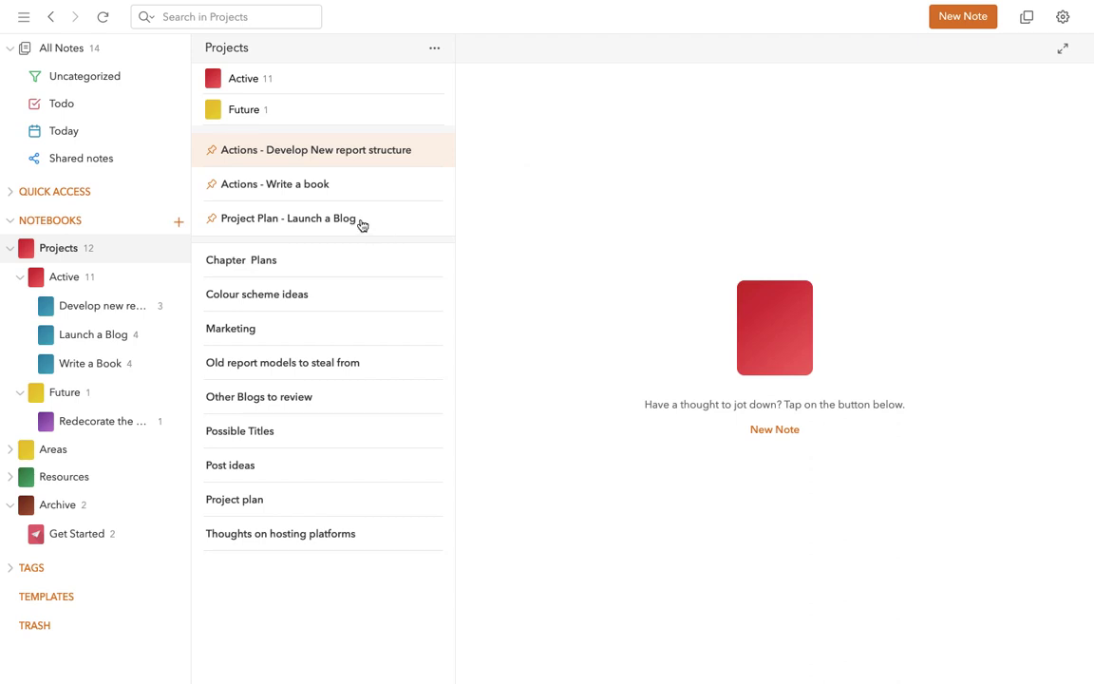
View the pinned notes Actions - Write a book and Actions - Develop New report structure in the Projects notebook.
click(240, 183)
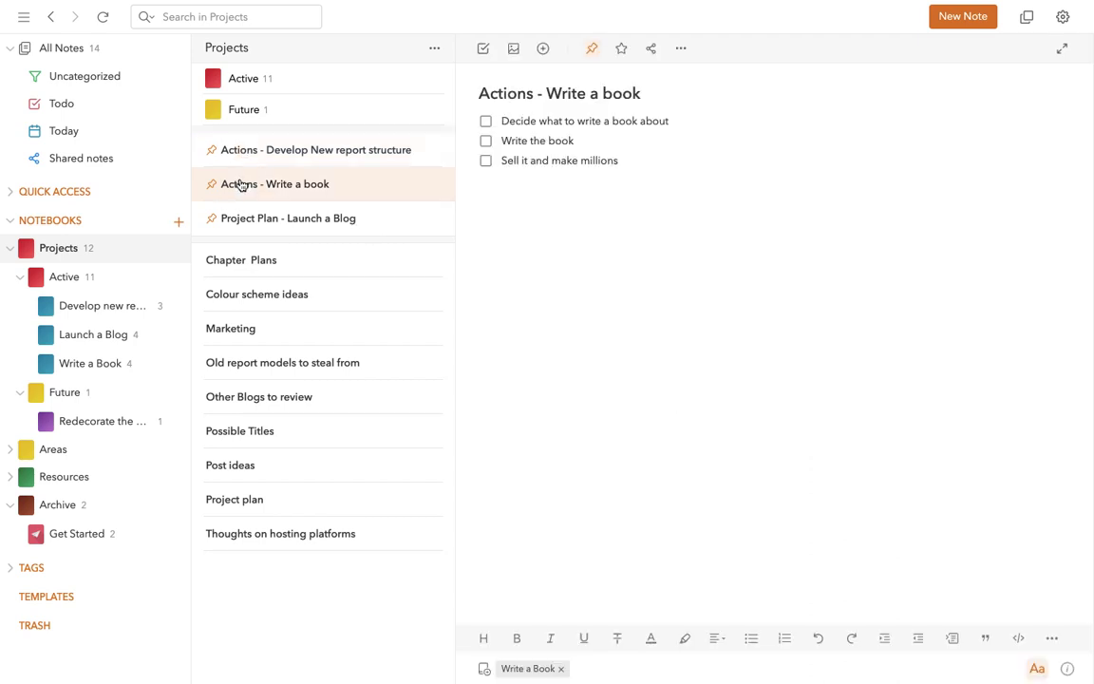
click(249, 152)
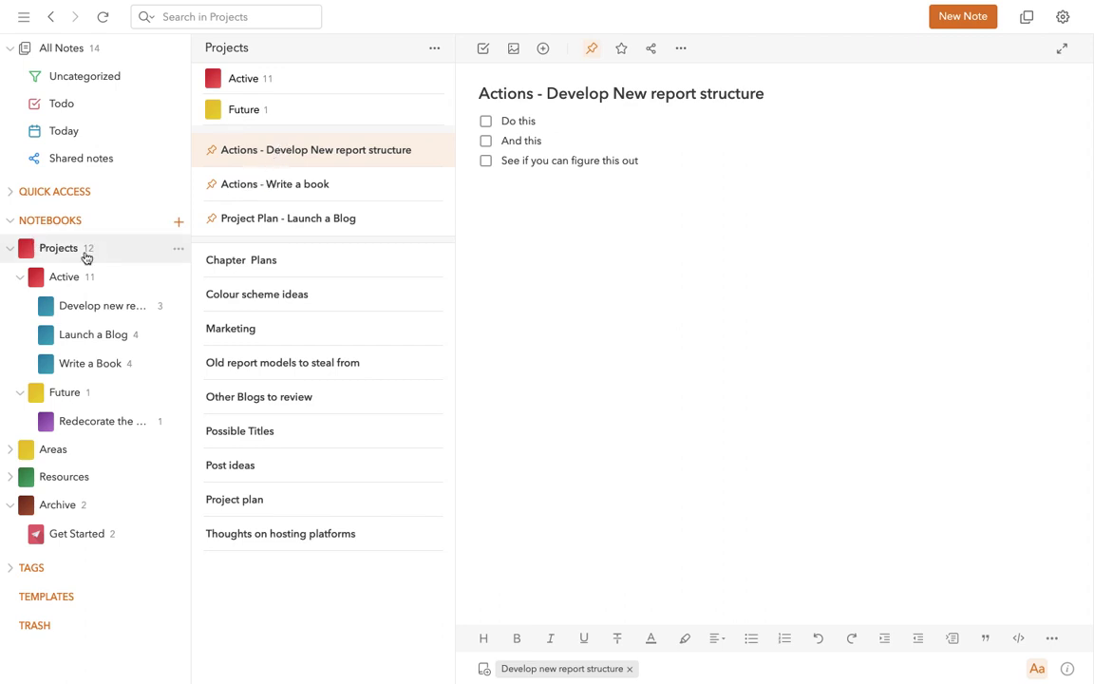
click(236, 190)
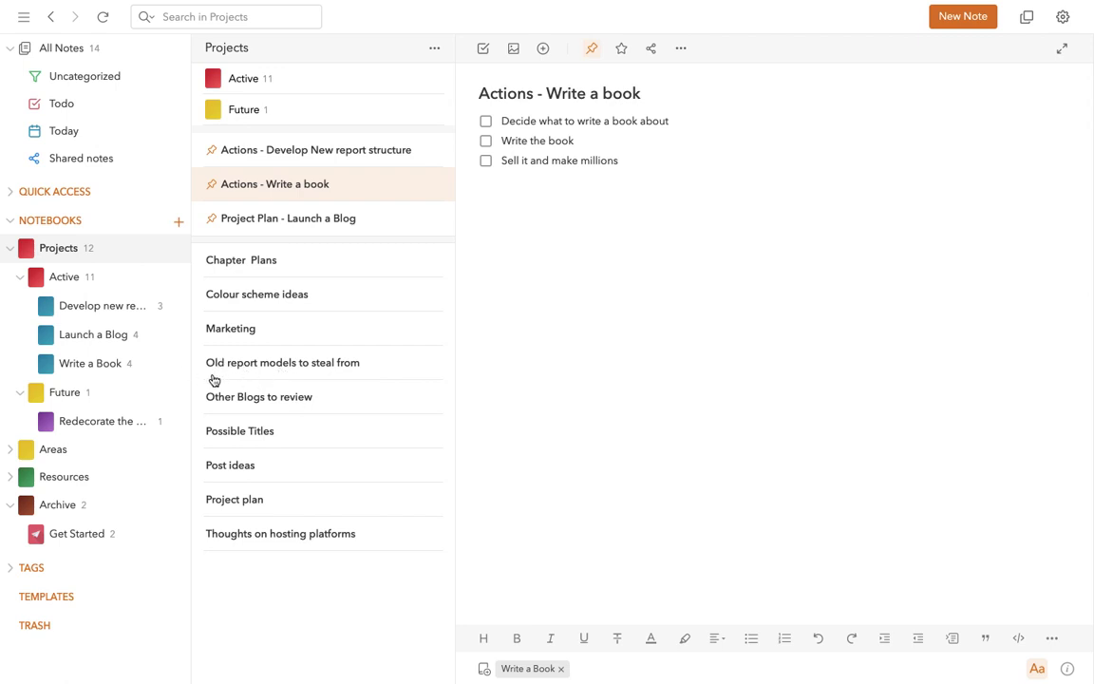
mouse_move(178, 369)
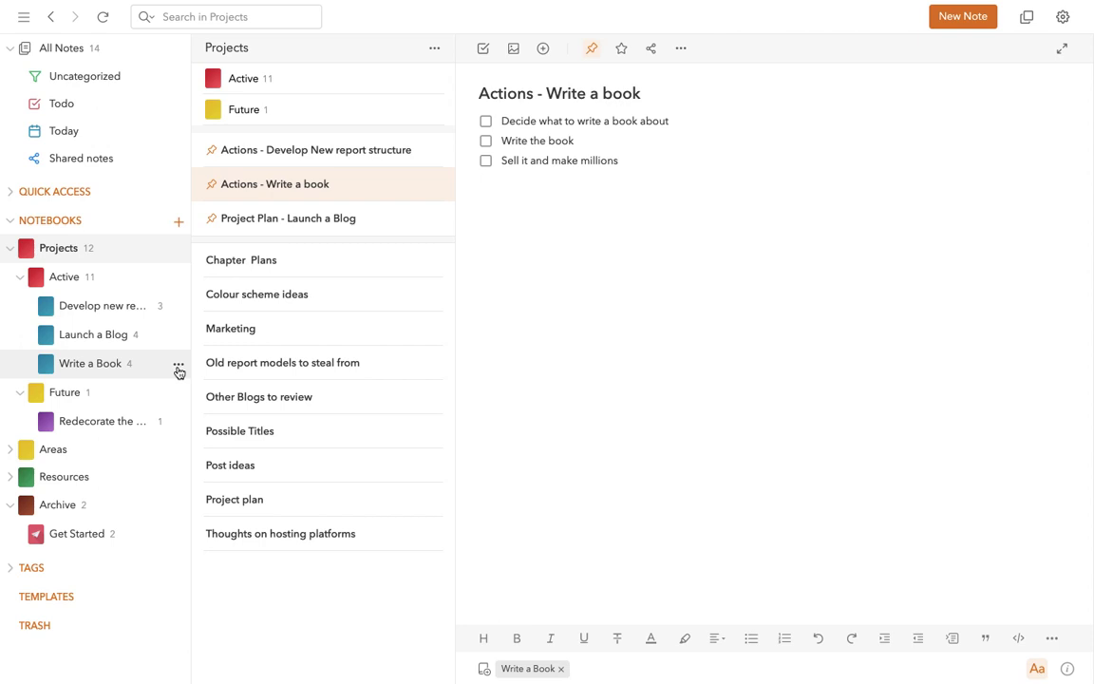